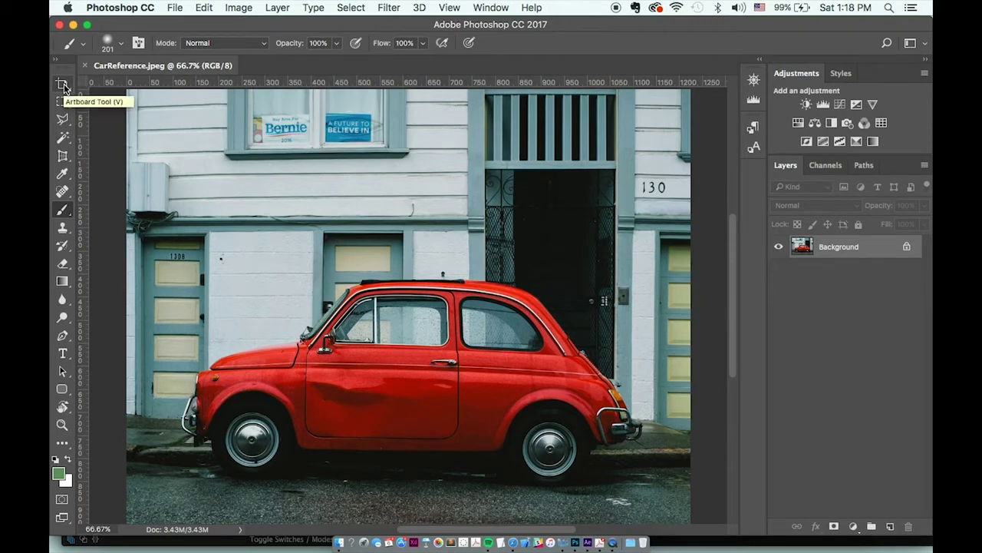
- Convert the locked Background into a regular layer and rename it ReferenceImage
{"action": "left_click", "coordinate": [63, 84]}
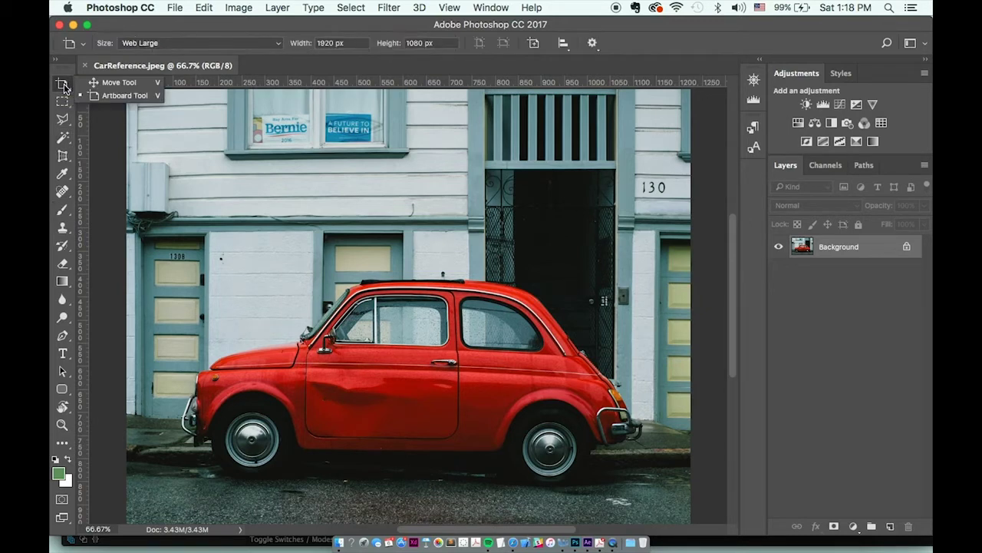
{"action": "left_click", "coordinate": [91, 82]}
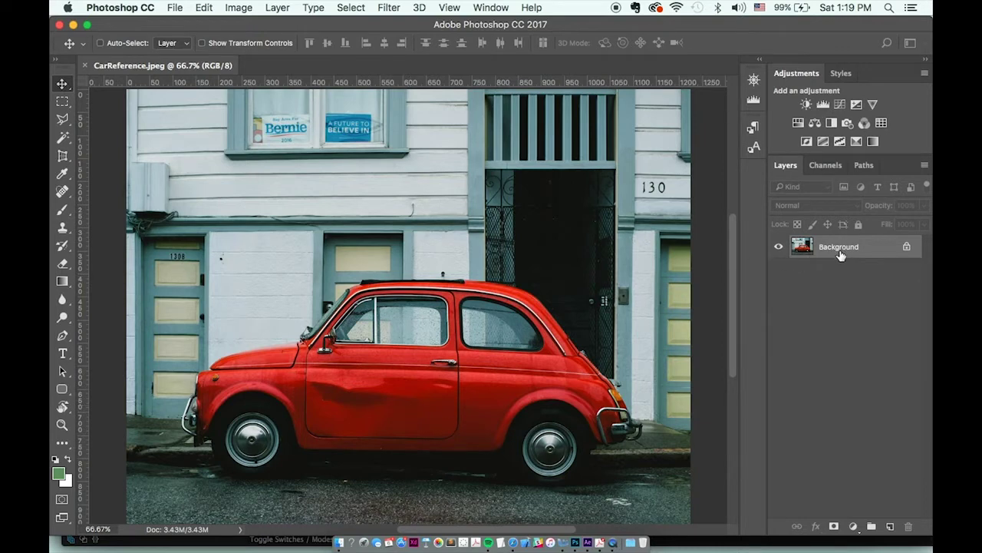
{"action": "double_click", "coordinate": [879, 249]}
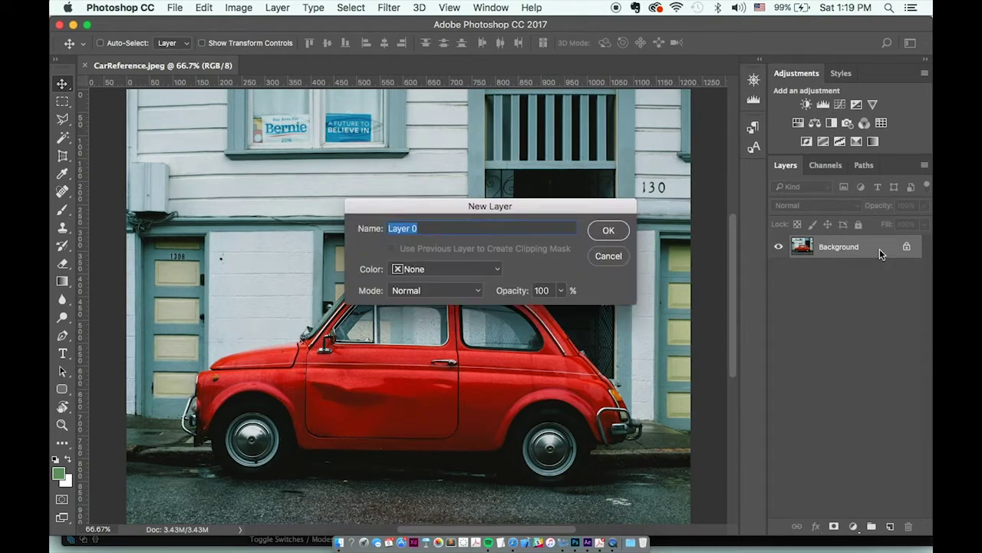
{"action": "left_click", "coordinate": [607, 230]}
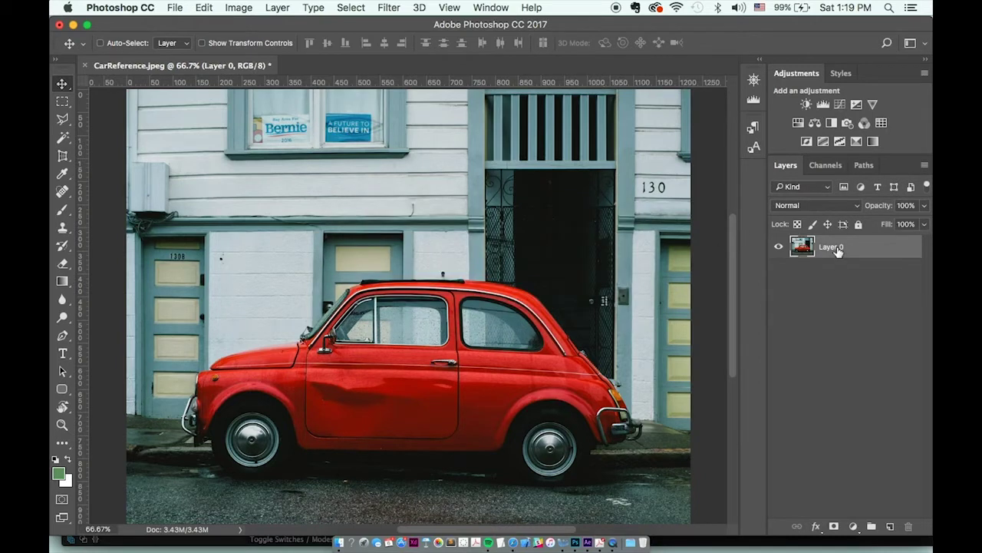
{"action": "double_click", "coordinate": [834, 247]}
{"action": "type", "text": "ReferenceImage"}
{"action": "key", "text": "Return"}
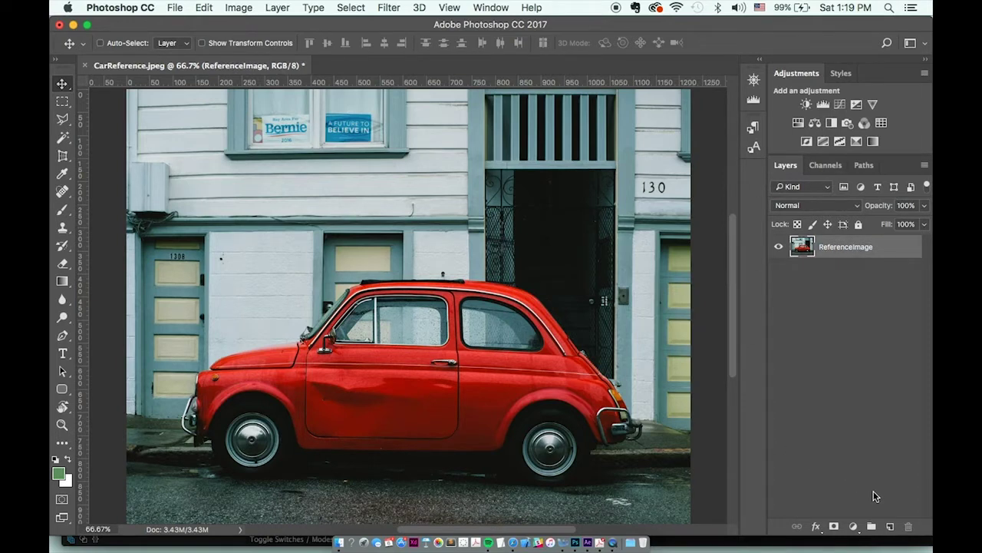
- Add a new empty layer above ReferenceImage and make it the active layer
{"action": "left_click", "coordinate": [891, 527]}
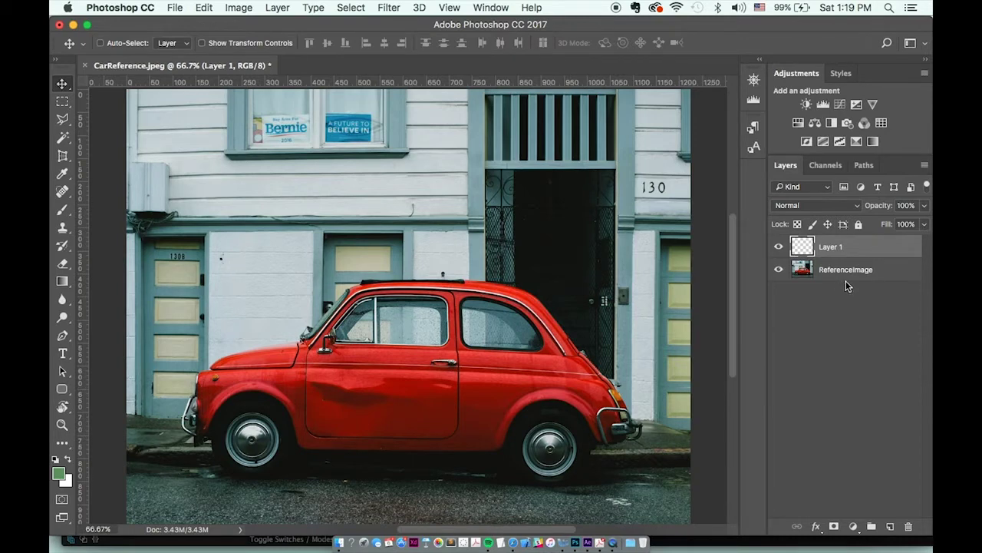
{"action": "left_click", "coordinate": [884, 271]}
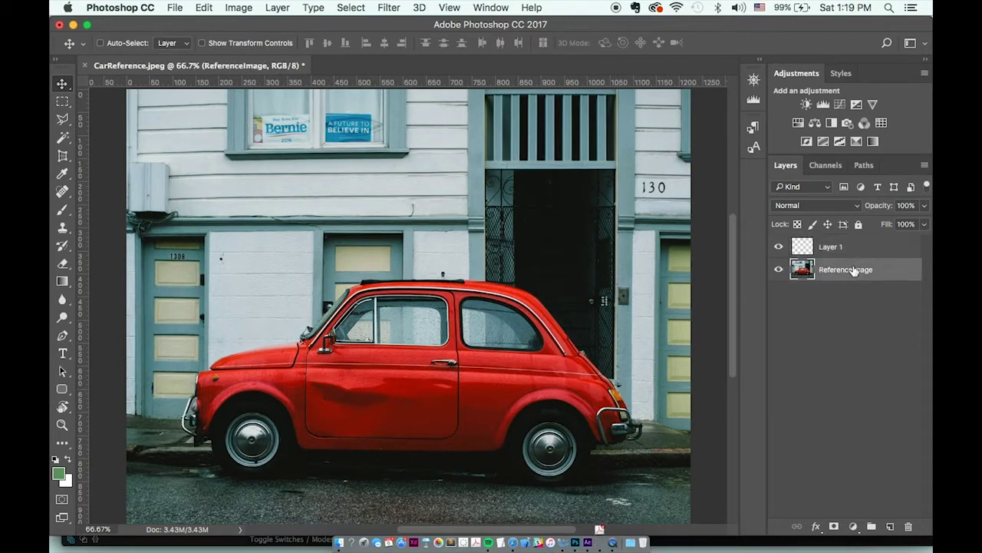
{"action": "left_click", "coordinate": [859, 247]}
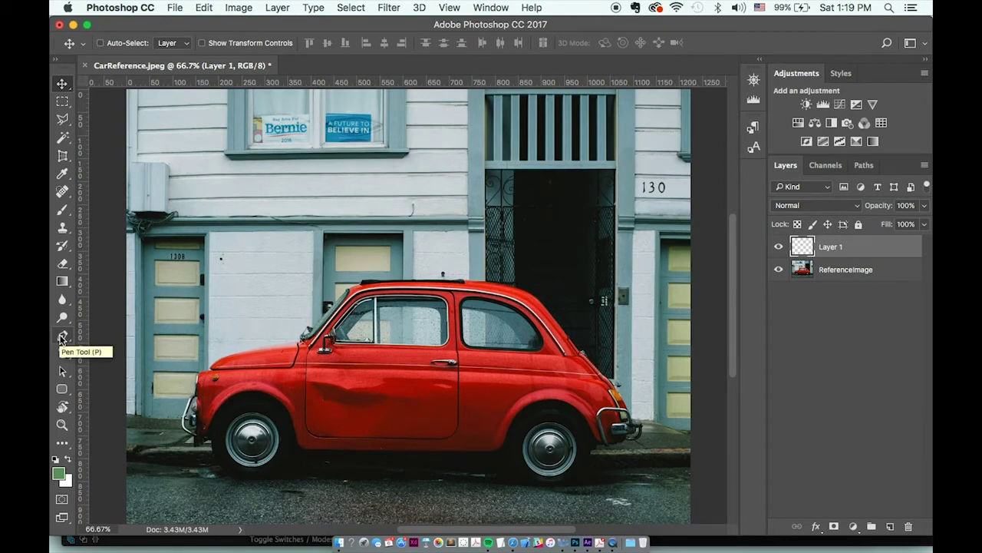
- With the Pen tool in Shape mode, trace the car's lower edge from the rear wheel forward and around the front wheel arch
{"action": "left_click", "coordinate": [62, 338]}
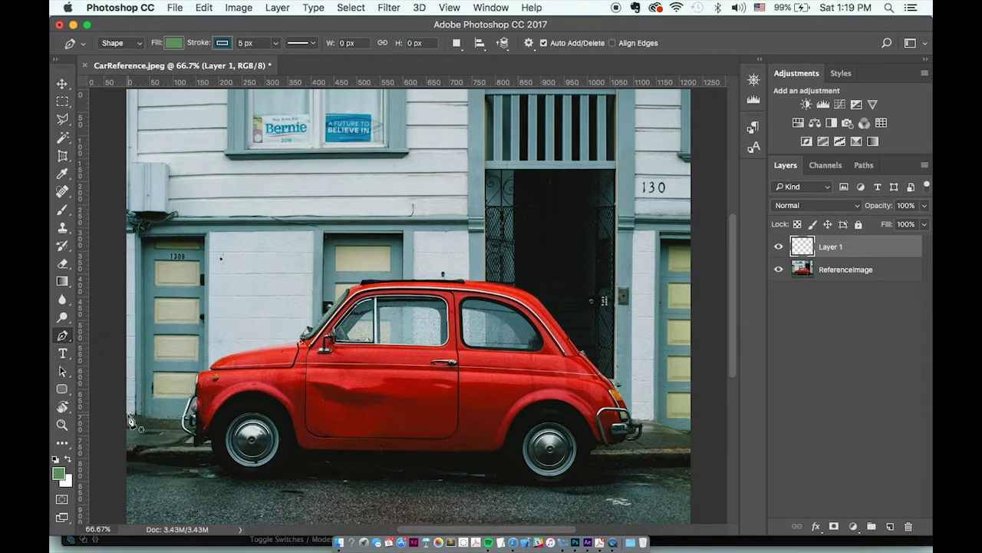
{"action": "left_click", "coordinate": [491, 454]}
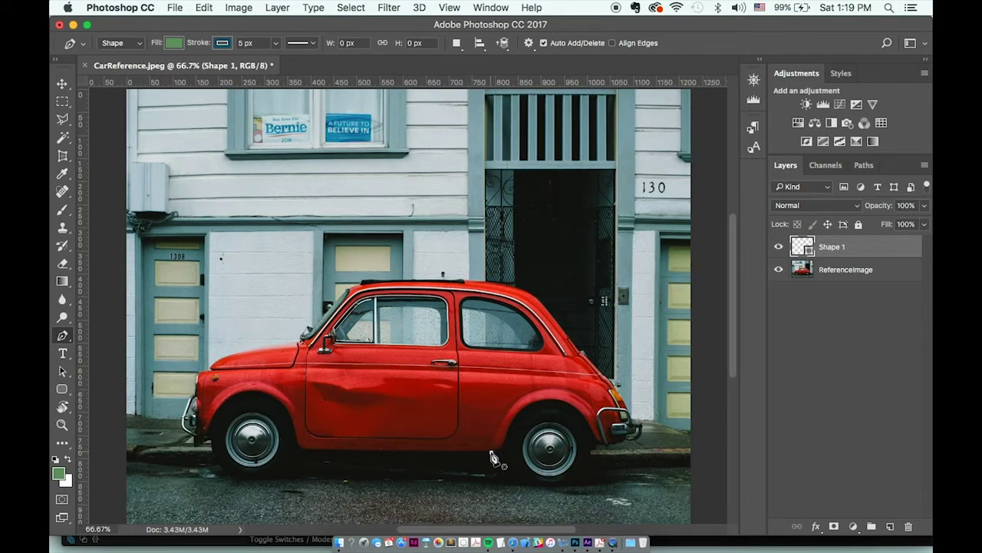
{"action": "left_click", "coordinate": [304, 453]}
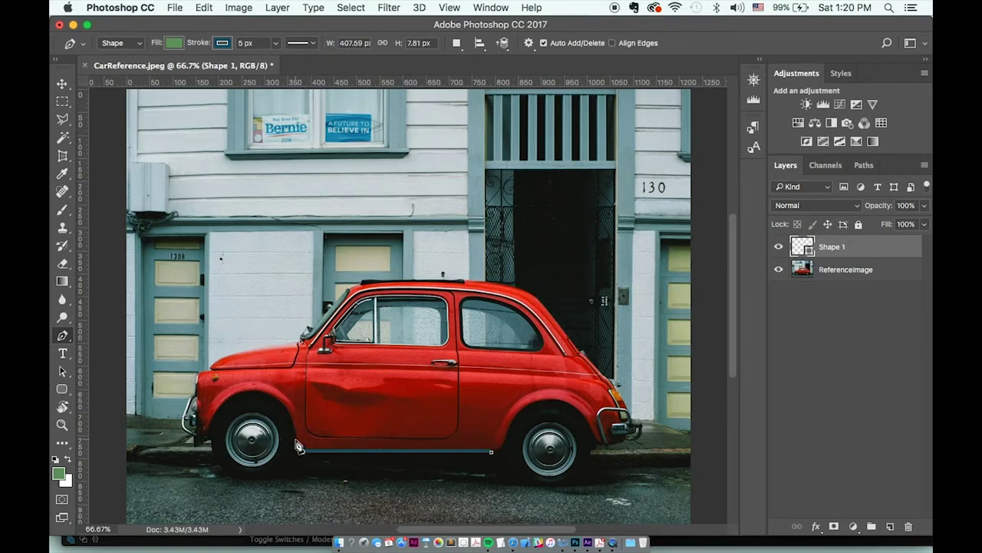
{"action": "left_click_drag", "start_coordinate": [296, 438], "coordinate": [297, 420]}
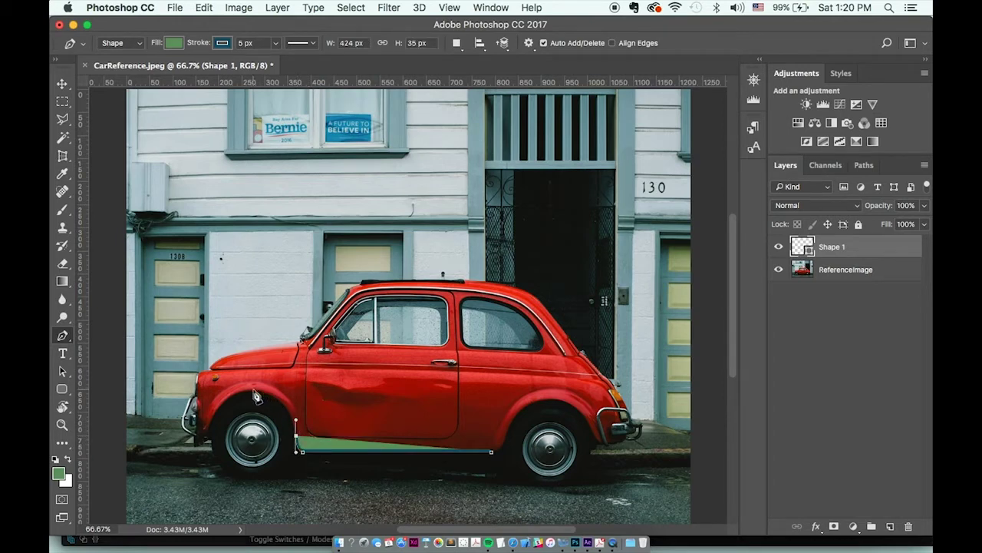
{"action": "left_click_drag", "start_coordinate": [253, 391], "coordinate": [217, 400]}
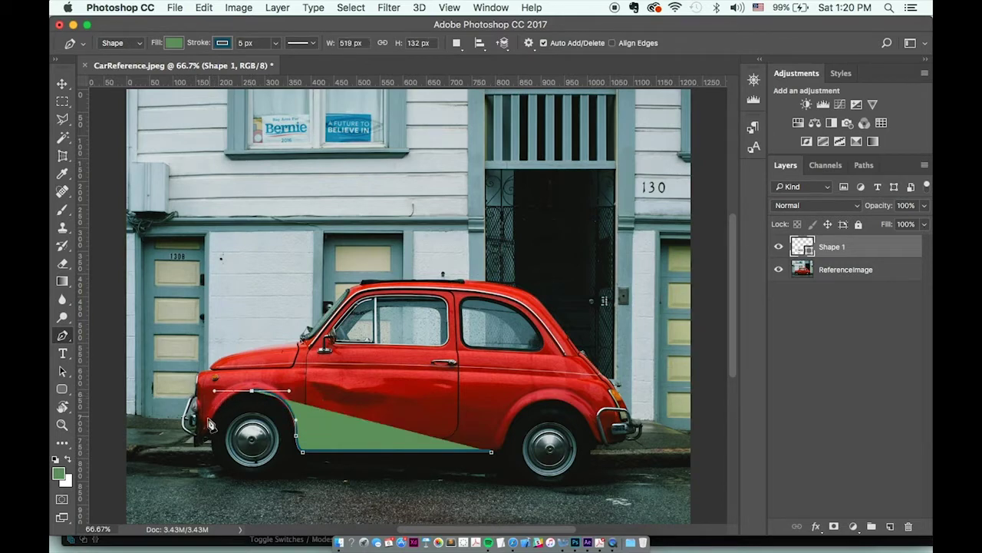
{"action": "left_click", "coordinate": [209, 445]}
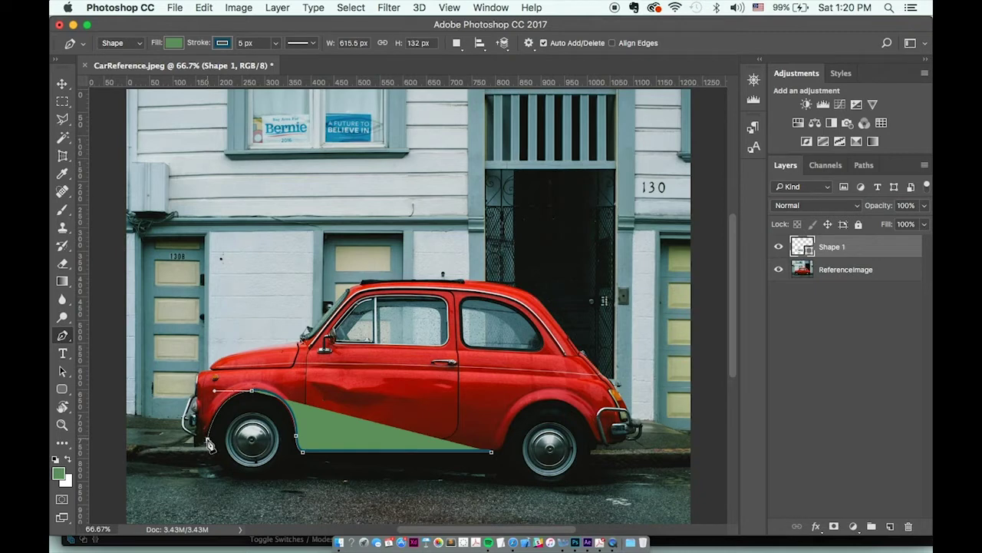
{"action": "left_click_drag", "start_coordinate": [209, 444], "coordinate": [204, 389]}
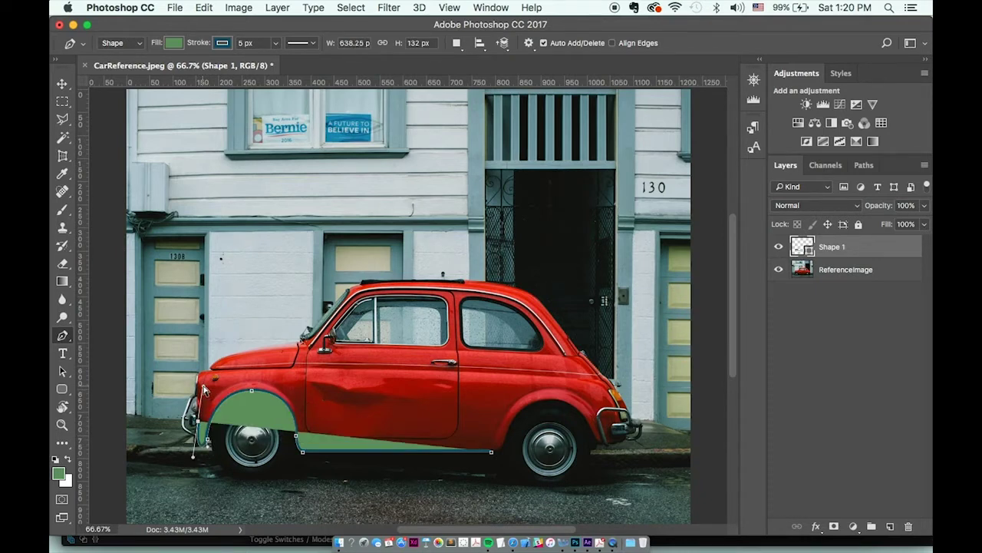
{"action": "key", "text": "super+z"}
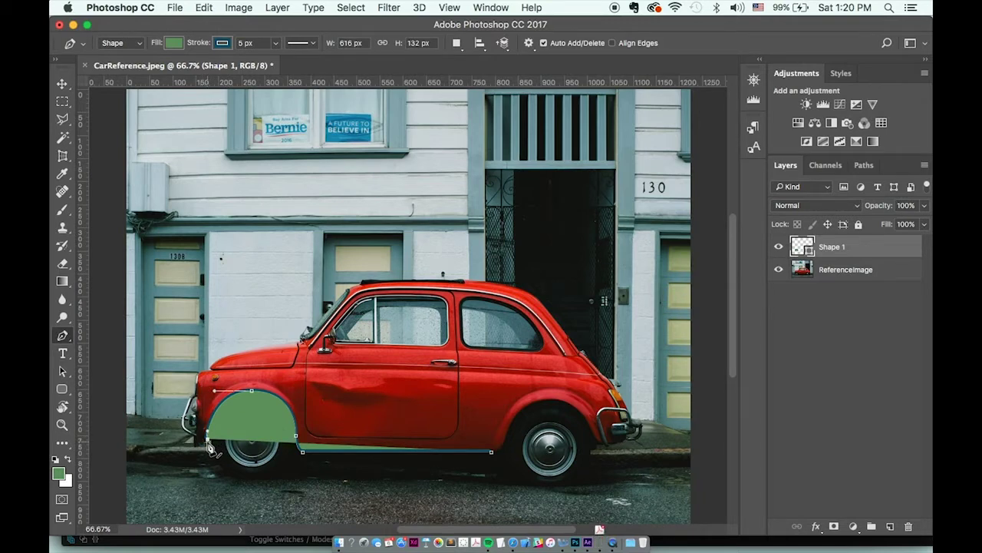
- Continue the body path from the front wheel arch up the car's nose to the front of the hood
{"action": "left_click_drag", "start_coordinate": [198, 436], "coordinate": [198, 412]}
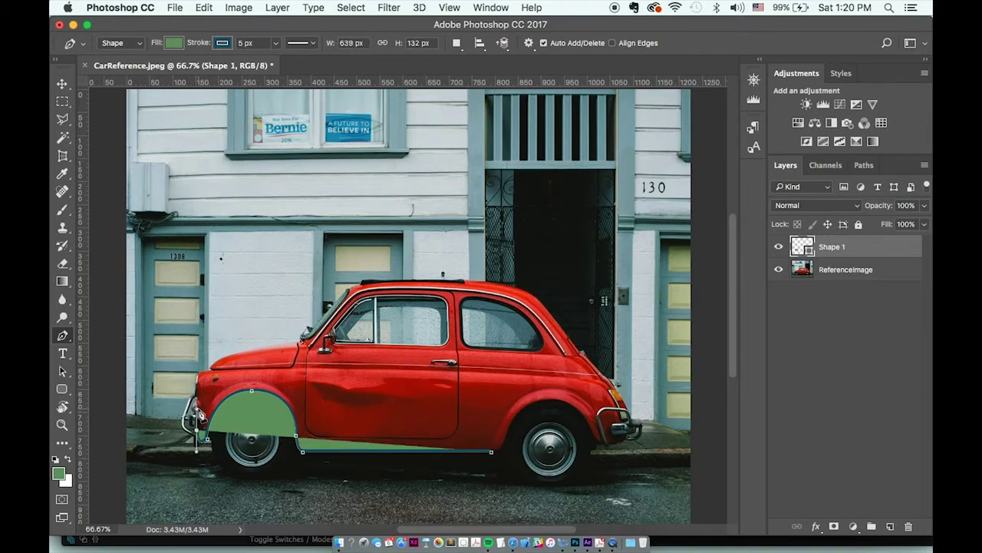
{"action": "left_click", "coordinate": [202, 378]}
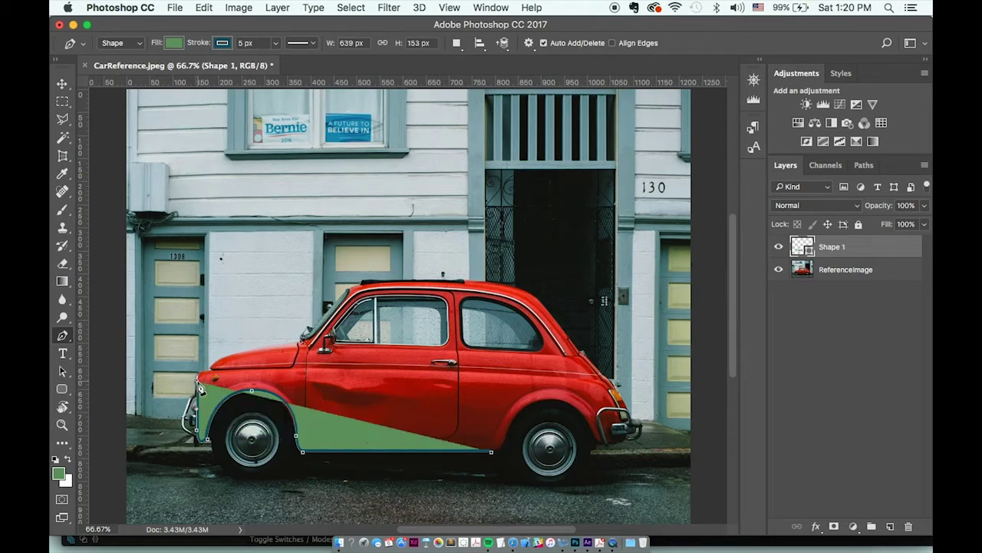
{"action": "left_click_drag", "start_coordinate": [204, 376], "coordinate": [213, 372]}
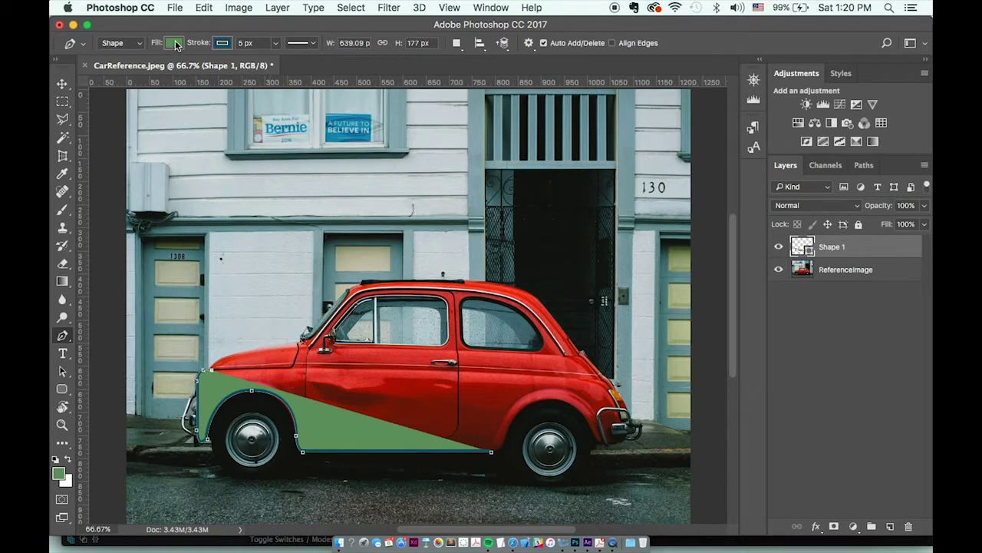
- Give the body shape a light gray fill and no stroke
{"action": "left_click", "coordinate": [176, 43]}
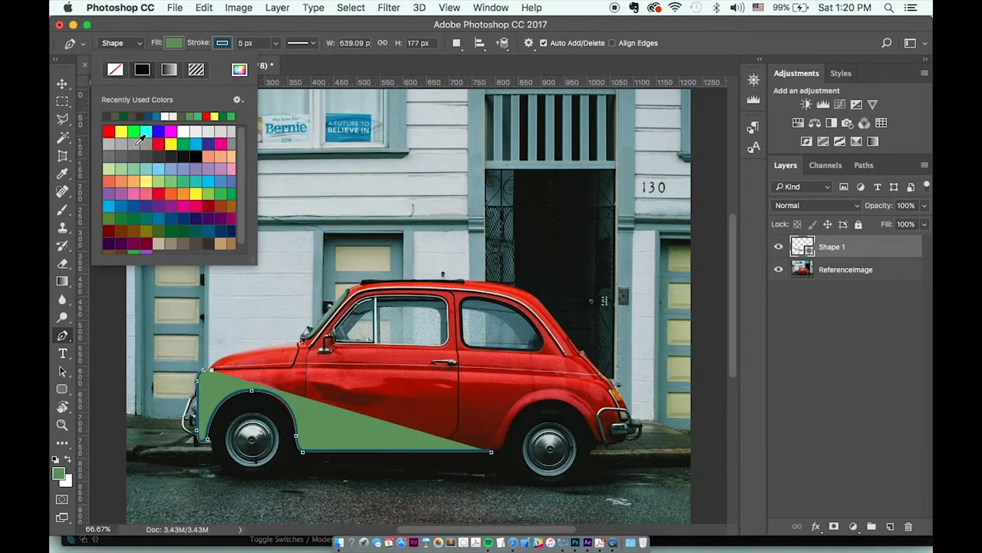
{"action": "left_click", "coordinate": [134, 144]}
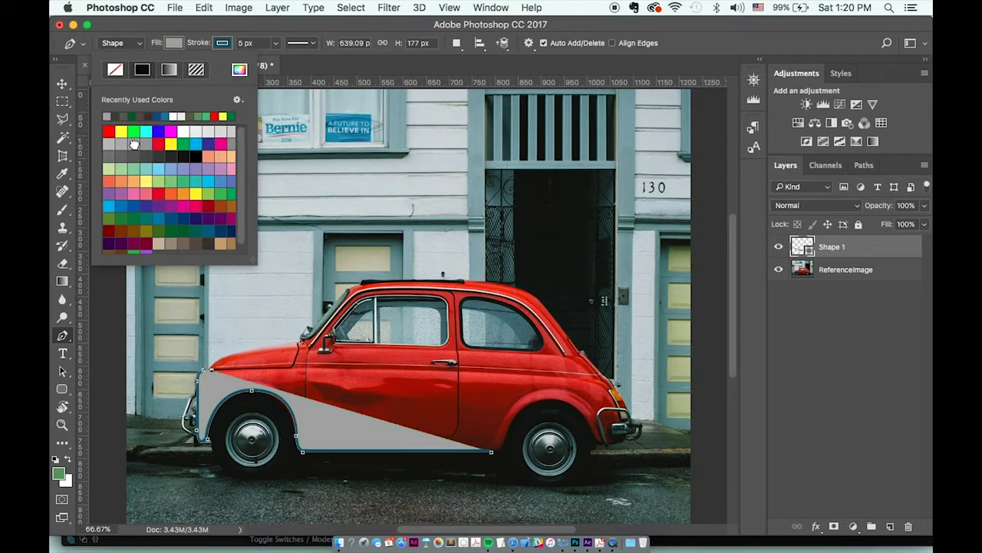
{"action": "left_click", "coordinate": [217, 44]}
{"action": "left_click", "coordinate": [163, 70]}
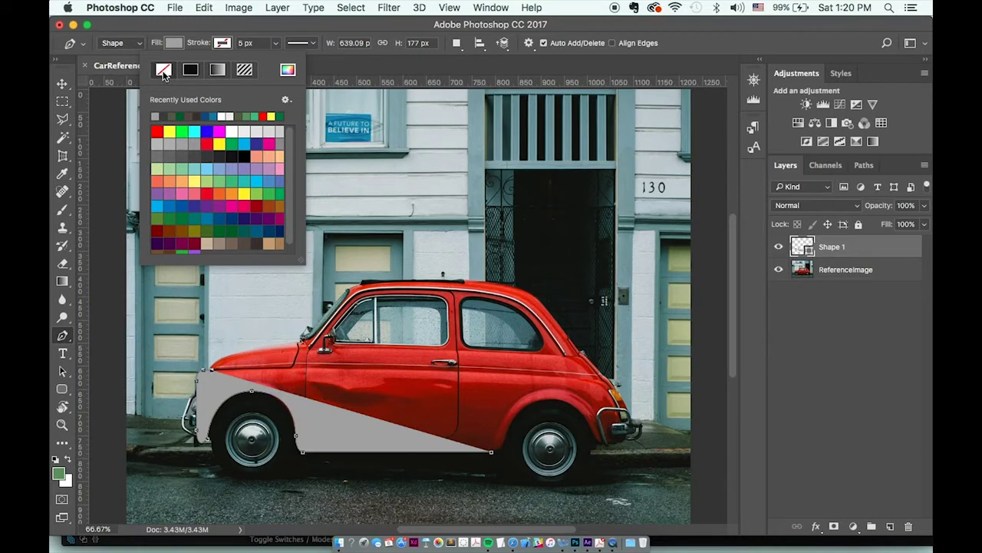
- Continue the body path along the curve of the hood to the base of the windshield
{"action": "left_click", "coordinate": [215, 376]}
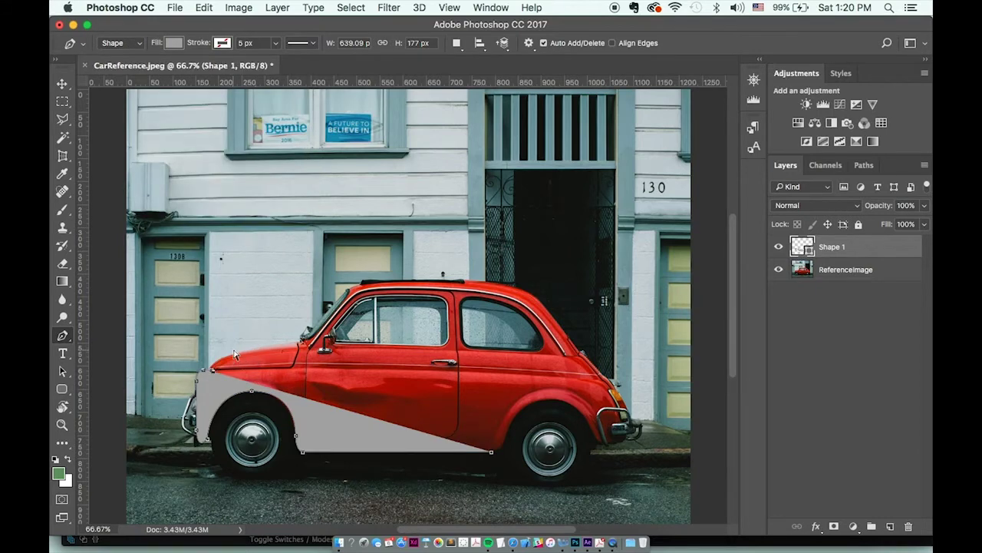
{"action": "left_click", "coordinate": [241, 353]}
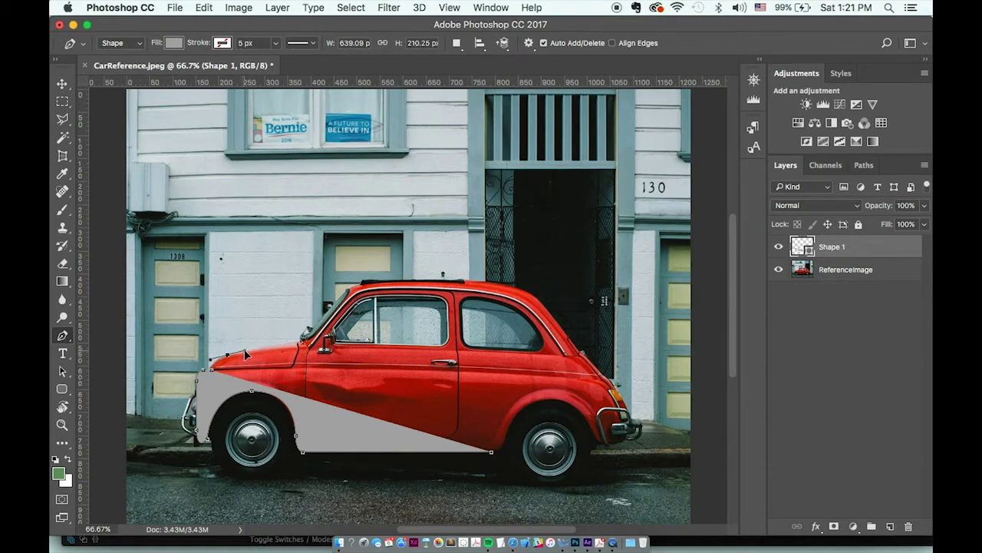
{"action": "left_click", "coordinate": [244, 350]}
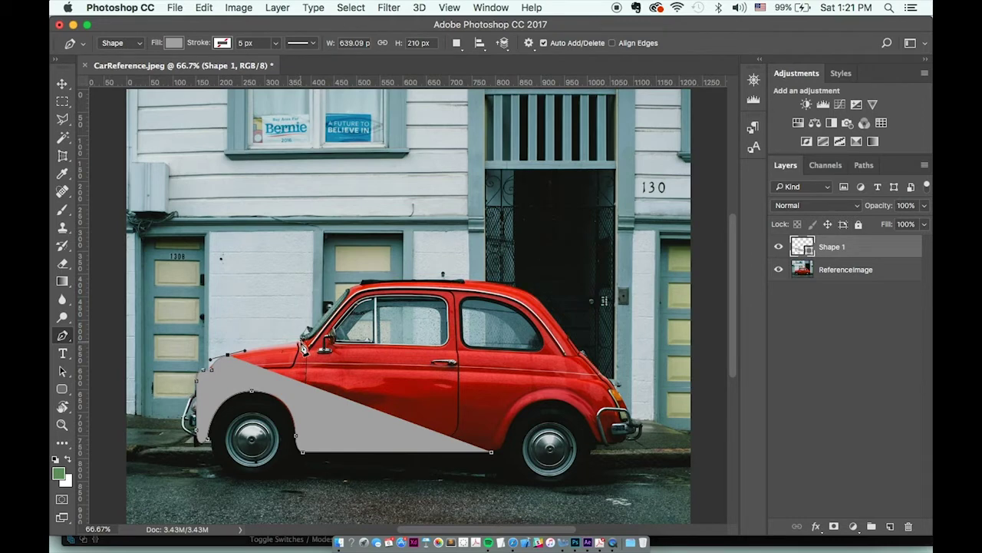
{"action": "left_click", "coordinate": [303, 345]}
{"action": "left_click_drag", "start_coordinate": [305, 347], "coordinate": [330, 343]}
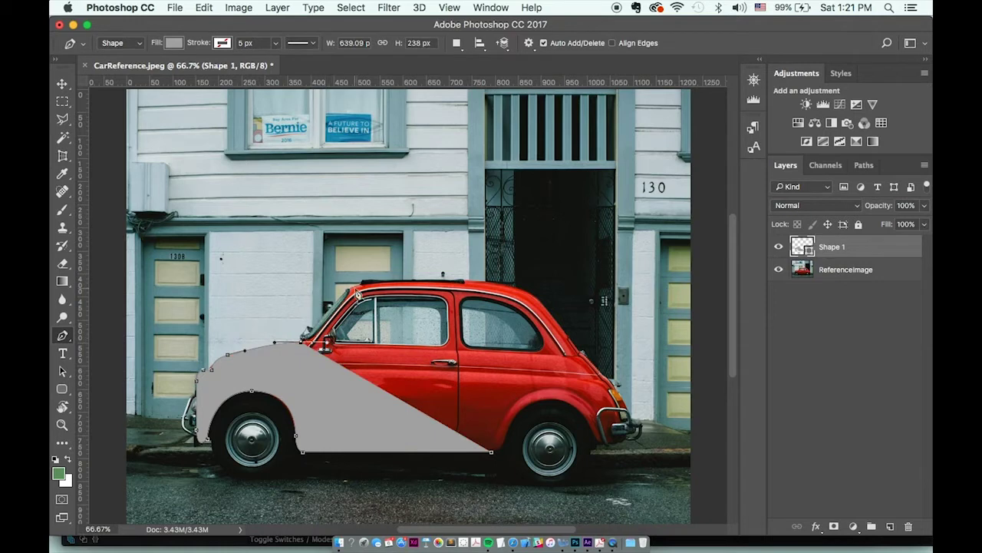
- Extend the body path straight below the windows to the rear, curving down around the trunk to the rear bumper
{"action": "left_click", "coordinate": [569, 359]}
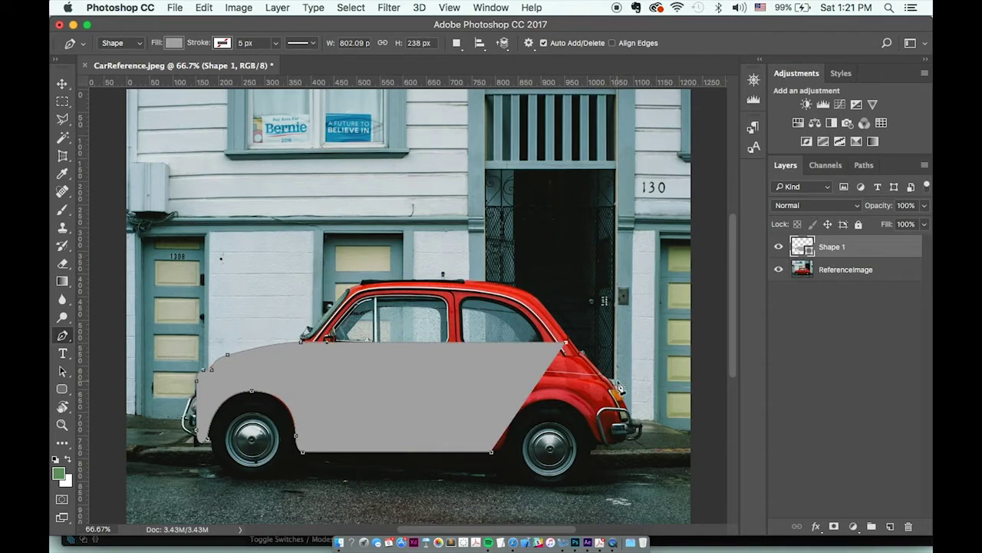
{"action": "left_click_drag", "start_coordinate": [618, 383], "coordinate": [596, 446]}
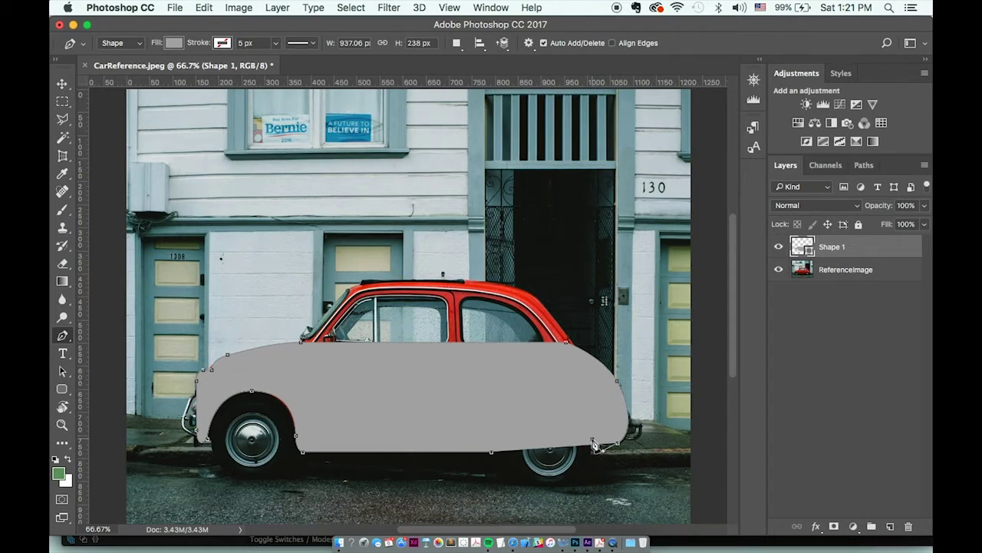
{"action": "left_click_drag", "start_coordinate": [595, 446], "coordinate": [603, 451]}
- Lower the shape layer's opacity to 52% and trace around the rear wheel arch, closing the body path at its starting point
{"action": "left_click", "coordinate": [924, 206]}
{"action": "left_click_drag", "start_coordinate": [916, 222], "coordinate": [892, 223]}
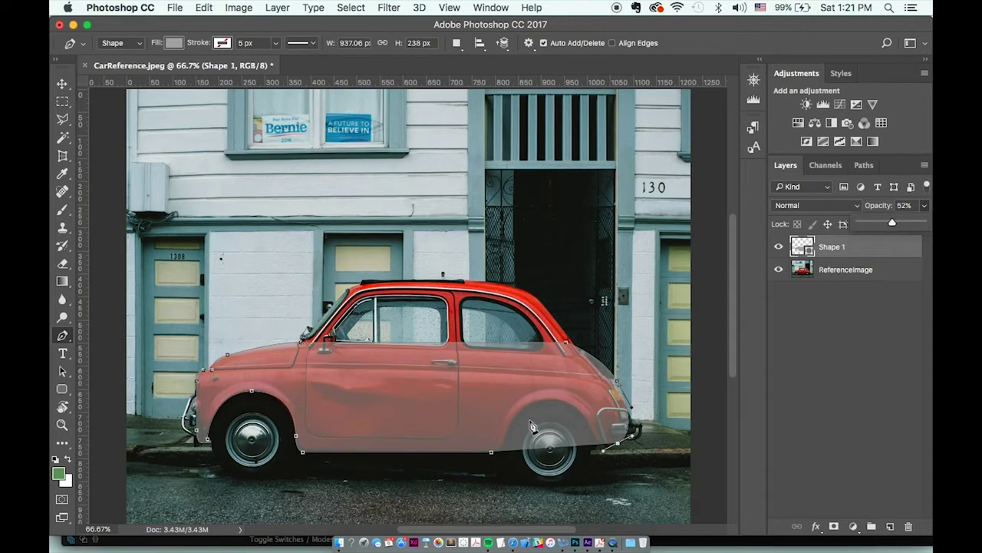
{"action": "left_click", "coordinate": [622, 451]}
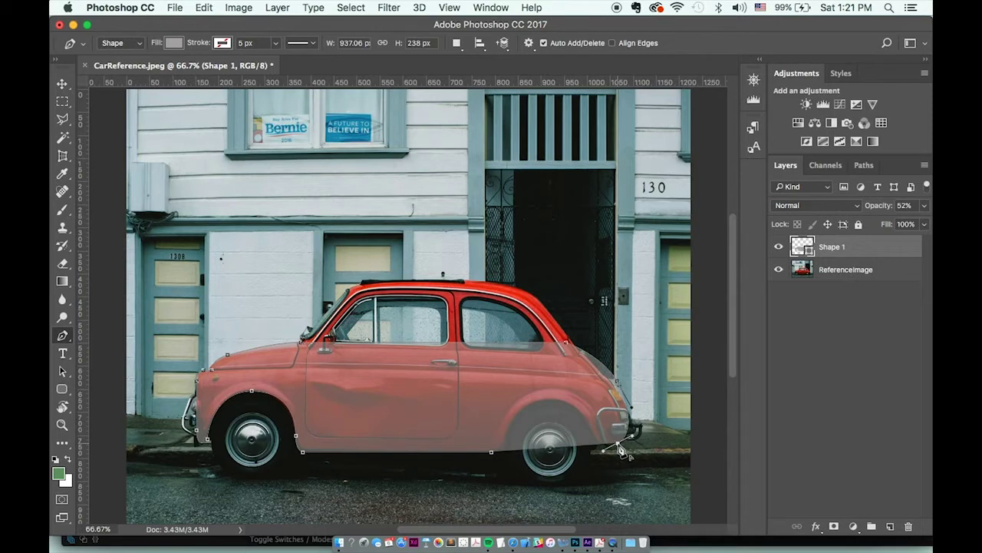
{"action": "left_click", "coordinate": [618, 447], "text": "alt"}
{"action": "left_click", "coordinate": [599, 448]}
{"action": "left_click_drag", "start_coordinate": [600, 448], "coordinate": [526, 401]}
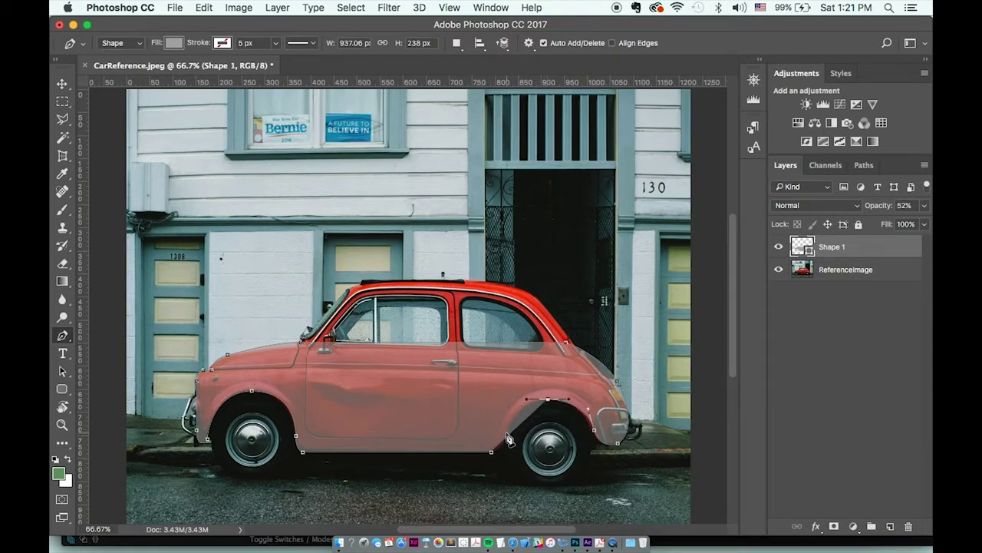
{"action": "left_click_drag", "start_coordinate": [508, 434], "coordinate": [483, 462]}
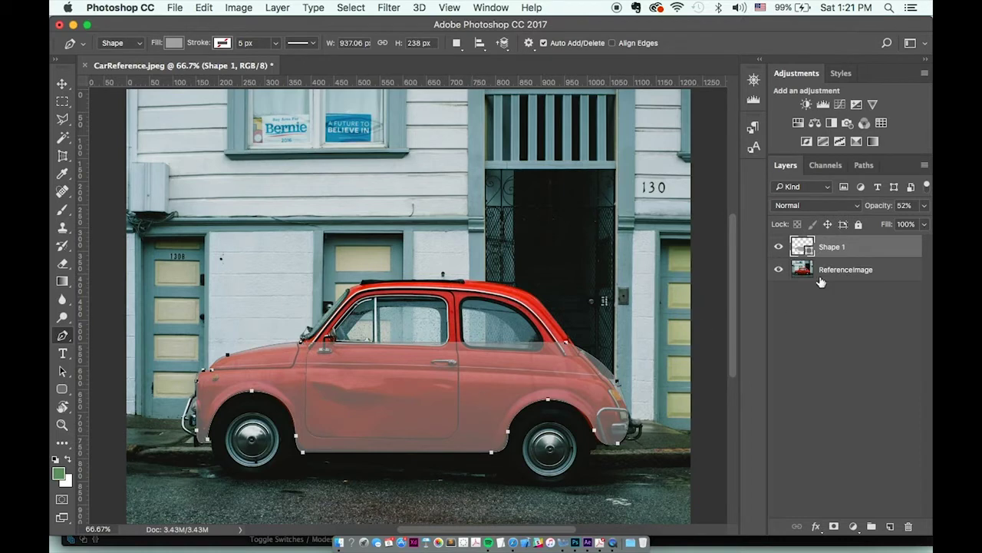
- Restore the body shape layer's opacity to 100% and switch to the Move tool
{"action": "left_click", "coordinate": [924, 206]}
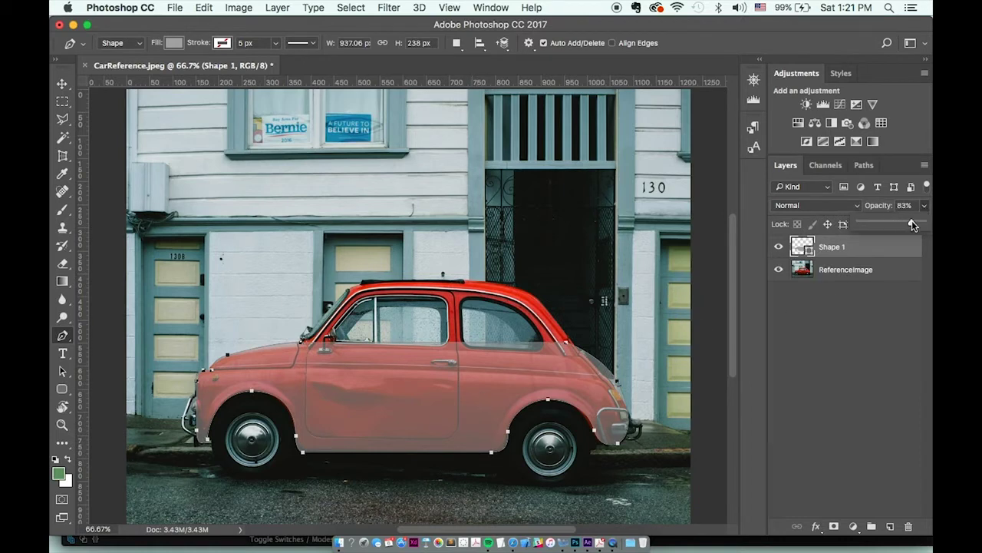
{"action": "left_click_drag", "start_coordinate": [912, 222], "coordinate": [930, 227]}
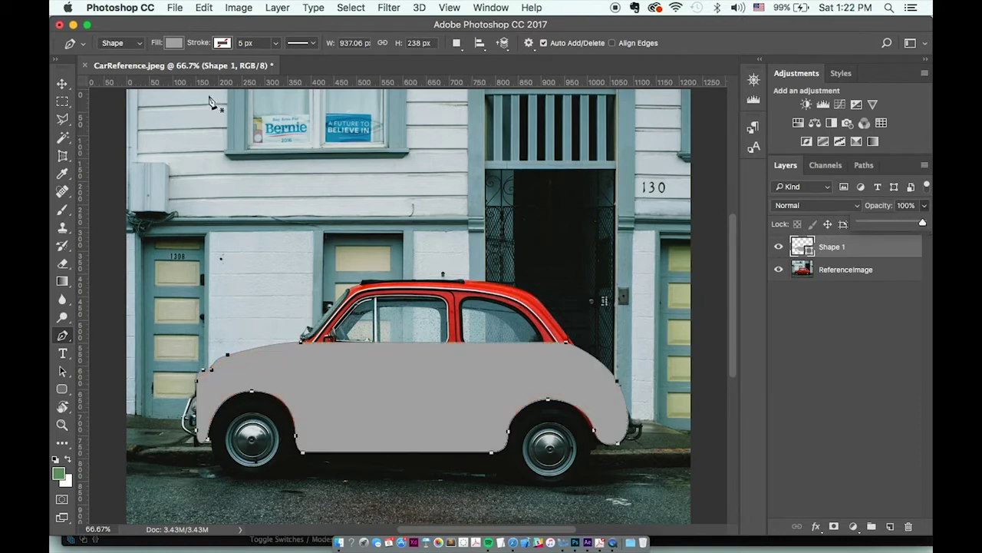
{"action": "left_click", "coordinate": [63, 85]}
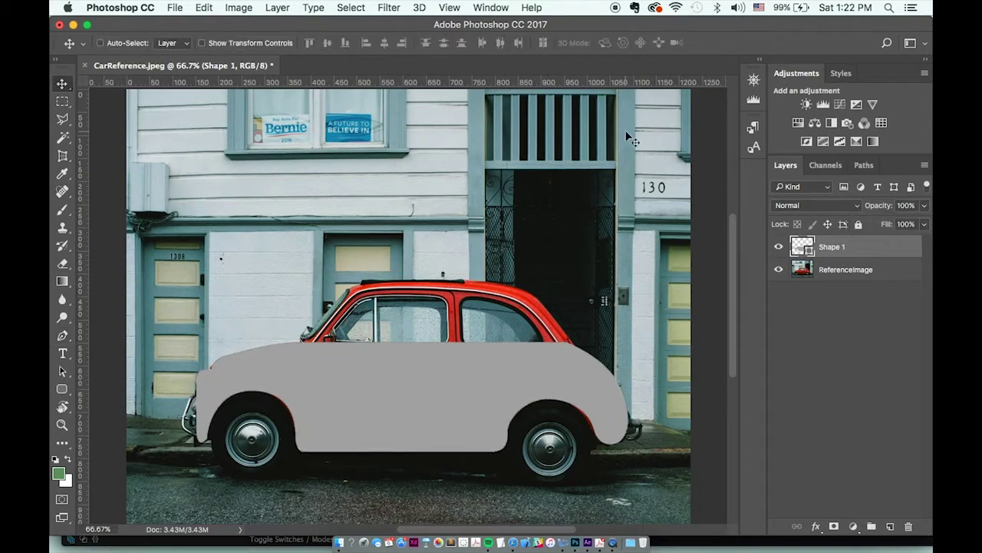
- Add a new layer directly above the reference image and fill it with black
{"action": "left_click", "coordinate": [839, 275]}
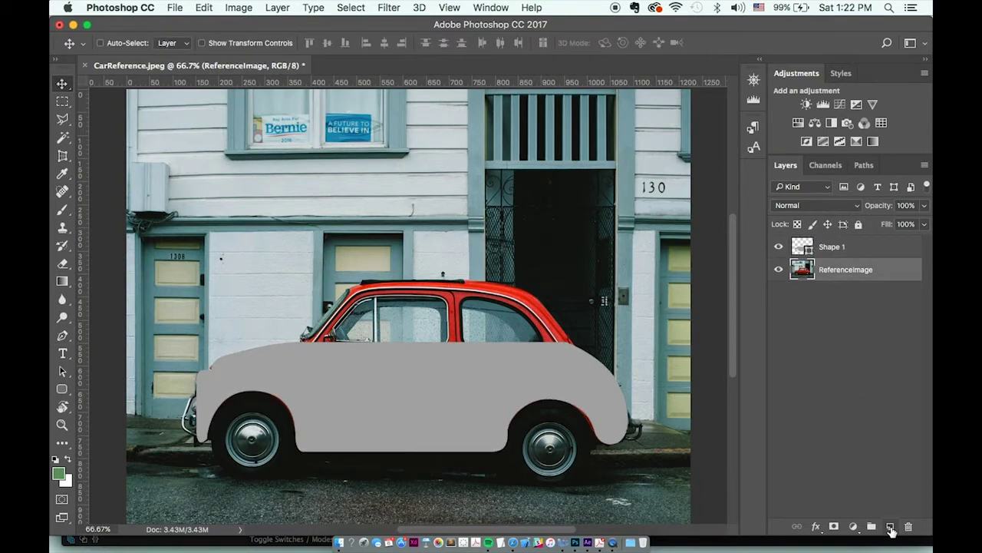
{"action": "left_click", "coordinate": [891, 527]}
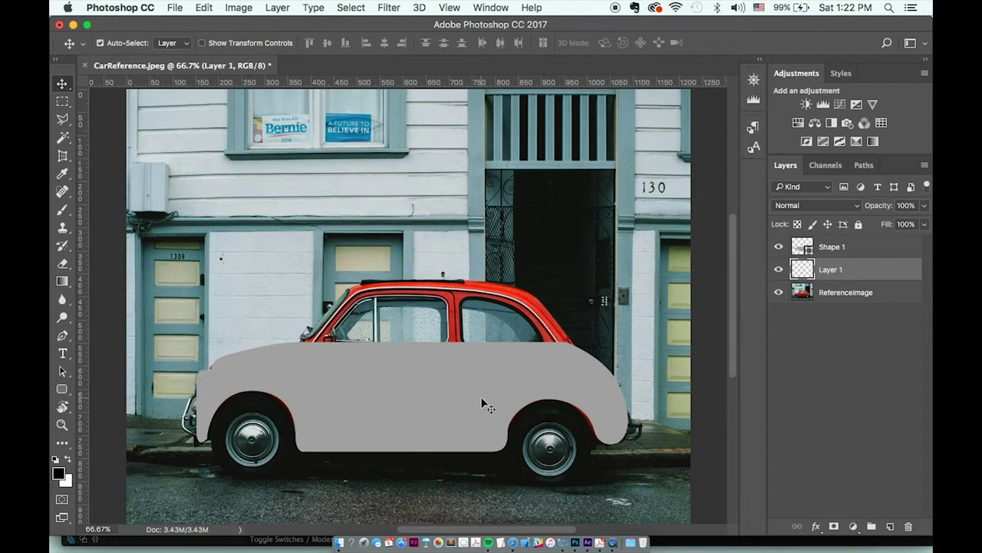
{"action": "key", "text": "super+BackSpace"}
{"action": "key", "text": "x"}
{"action": "key", "text": "super+BackSpace"}
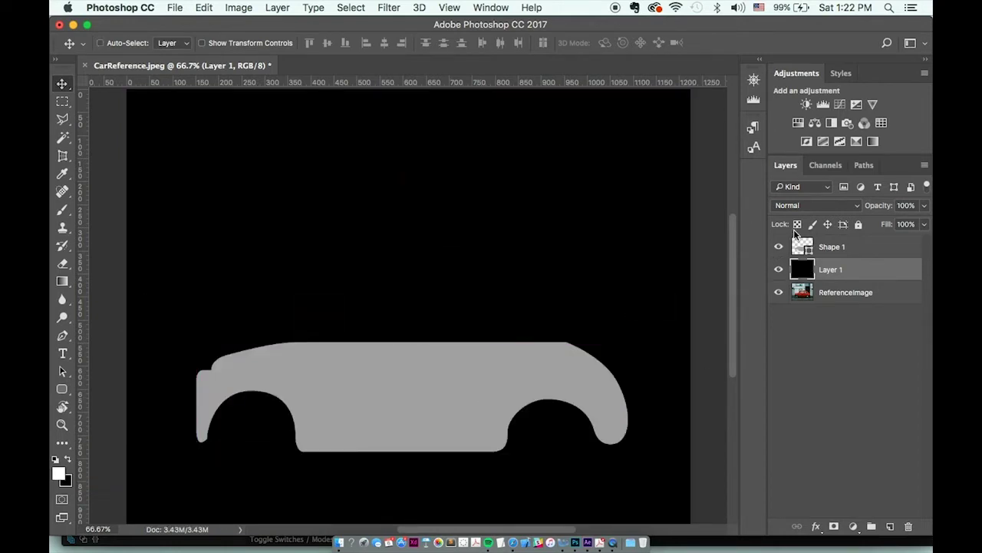
- Move the black layer beneath the reference image and toggle the reference's visibility to check the body silhouette
{"action": "left_click_drag", "start_coordinate": [856, 274], "coordinate": [852, 299]}
{"action": "left_click", "coordinate": [835, 273]}
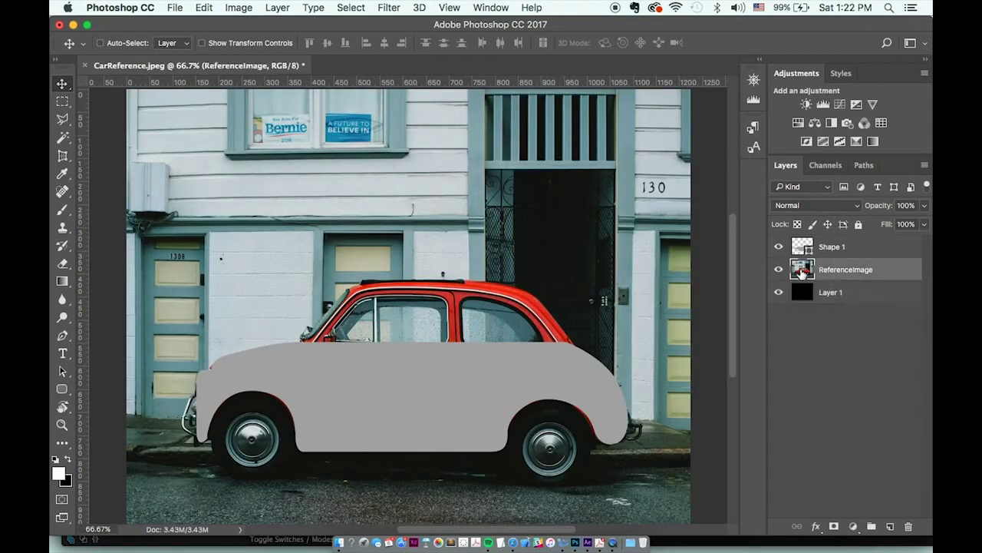
{"action": "left_click", "coordinate": [778, 270]}
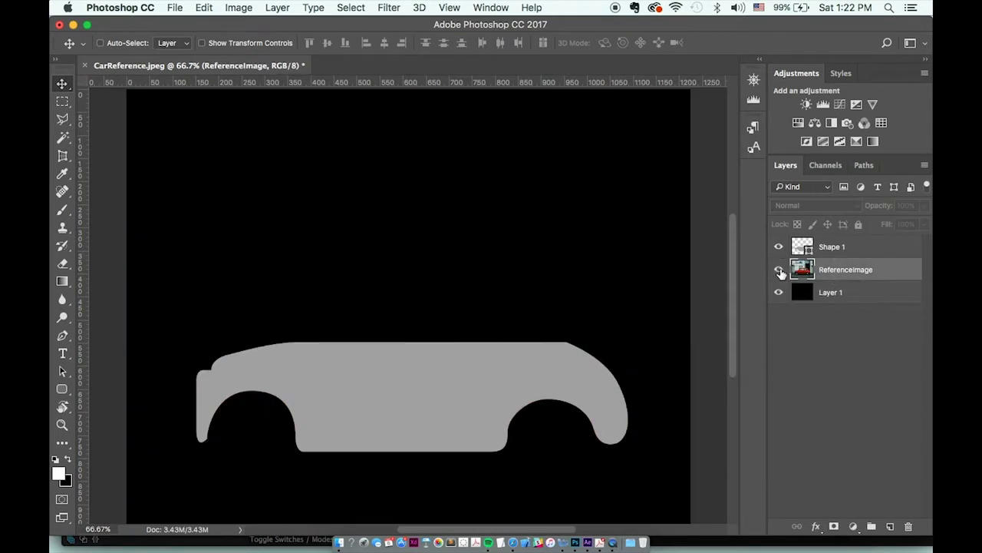
{"action": "left_click", "coordinate": [779, 270]}
{"action": "left_click", "coordinate": [779, 270]}
{"action": "left_click", "coordinate": [779, 270]}
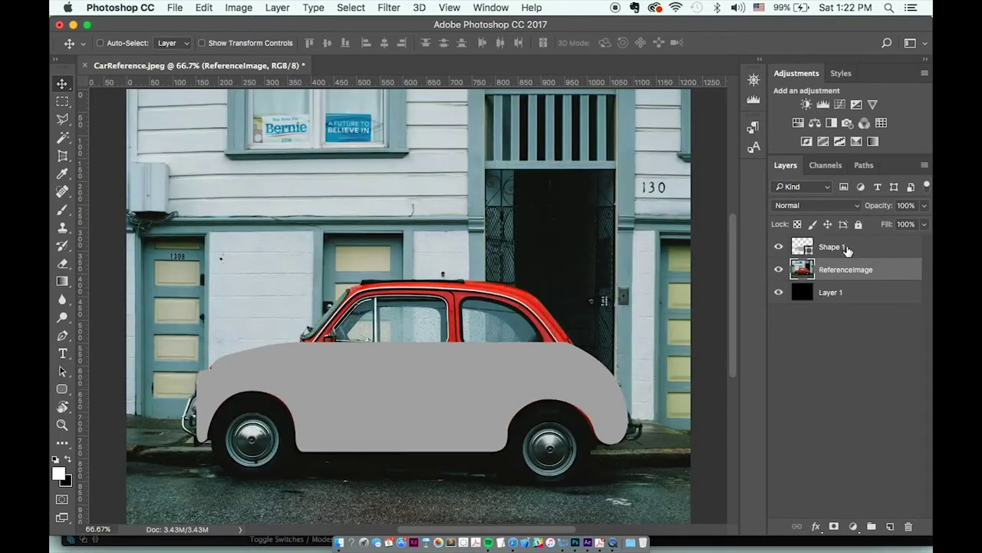
- Start a new Pen tool shape at the windshield base, adding a curved point above the car for an exaggerated roof's front corner
{"action": "left_click", "coordinate": [846, 256]}
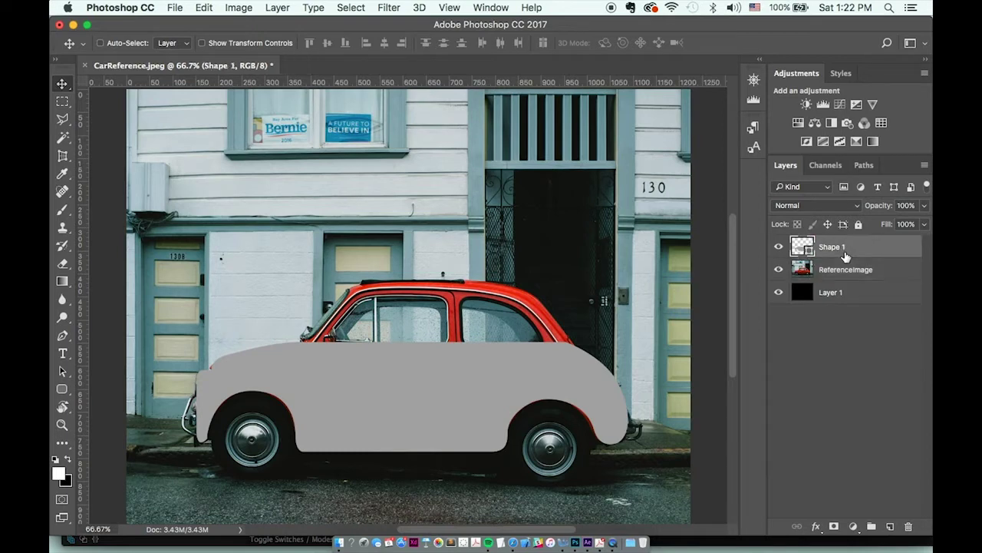
{"action": "key", "text": "p"}
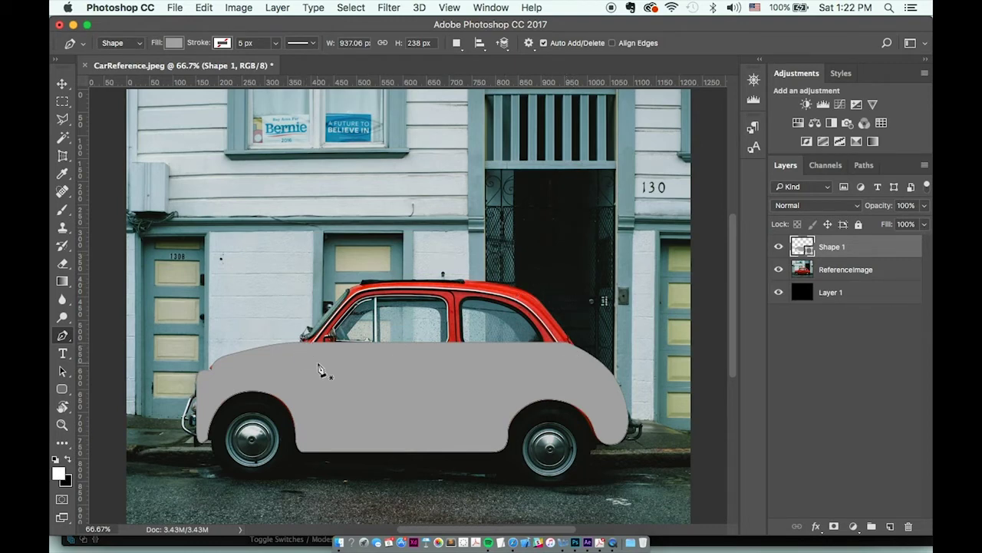
{"action": "left_click", "coordinate": [299, 344]}
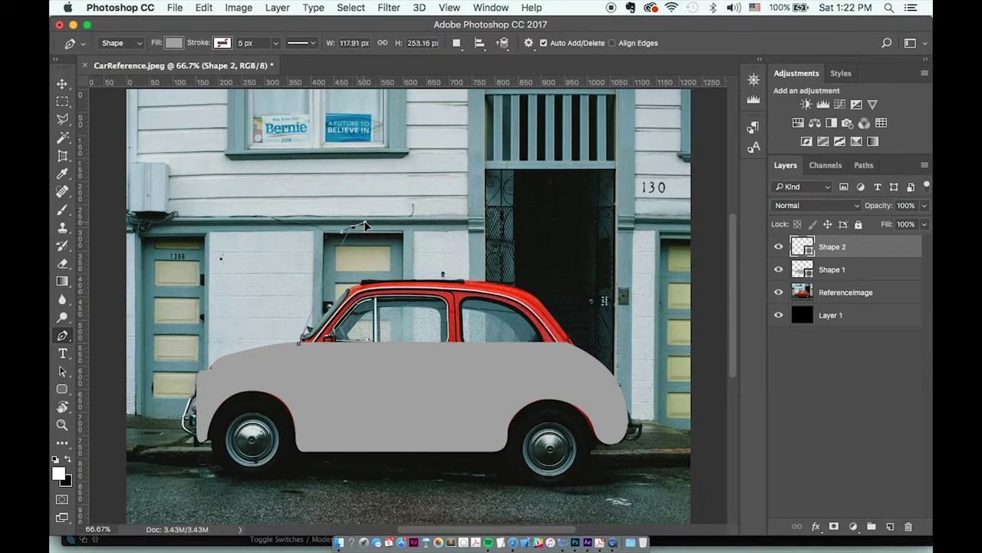
{"action": "left_click_drag", "start_coordinate": [366, 226], "coordinate": [371, 226]}
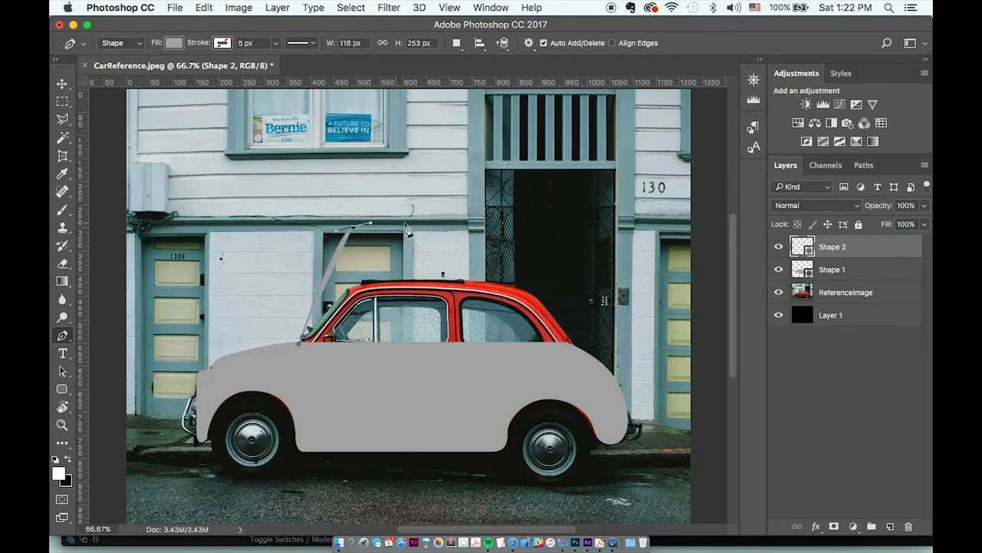
{"action": "left_click", "coordinate": [504, 227]}
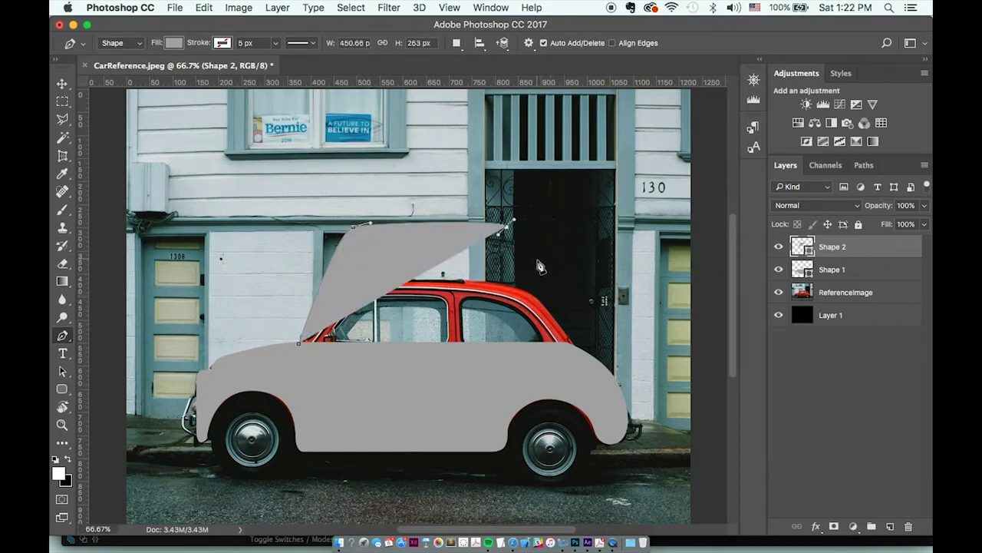
{"action": "left_click_drag", "start_coordinate": [538, 262], "coordinate": [546, 295]}
{"action": "key", "text": "super+alt+z"}
{"action": "key", "text": "super+alt+z"}
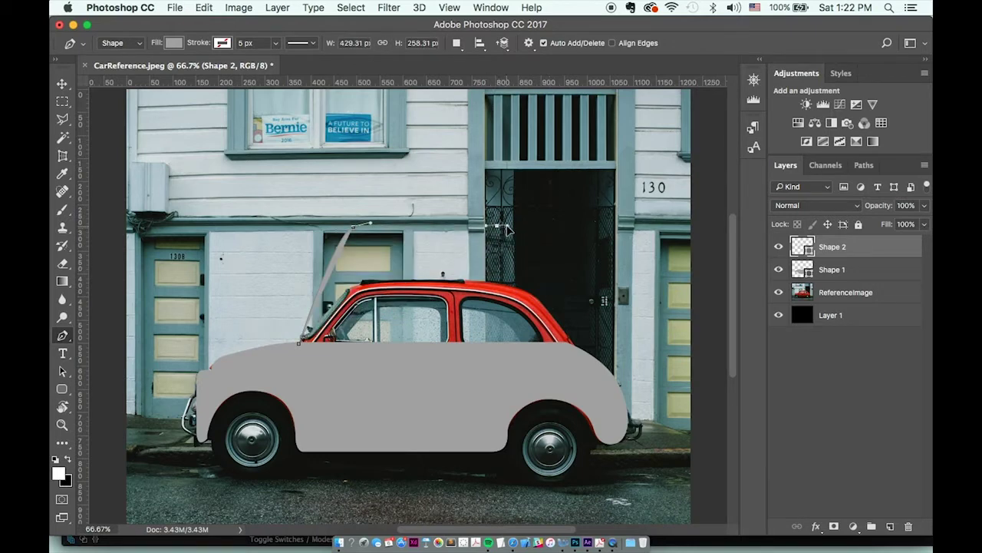
- Place the roof's rear corner point, curve the path down to the trunk, and close it straight across the body's top edge
{"action": "left_click", "coordinate": [497, 227]}
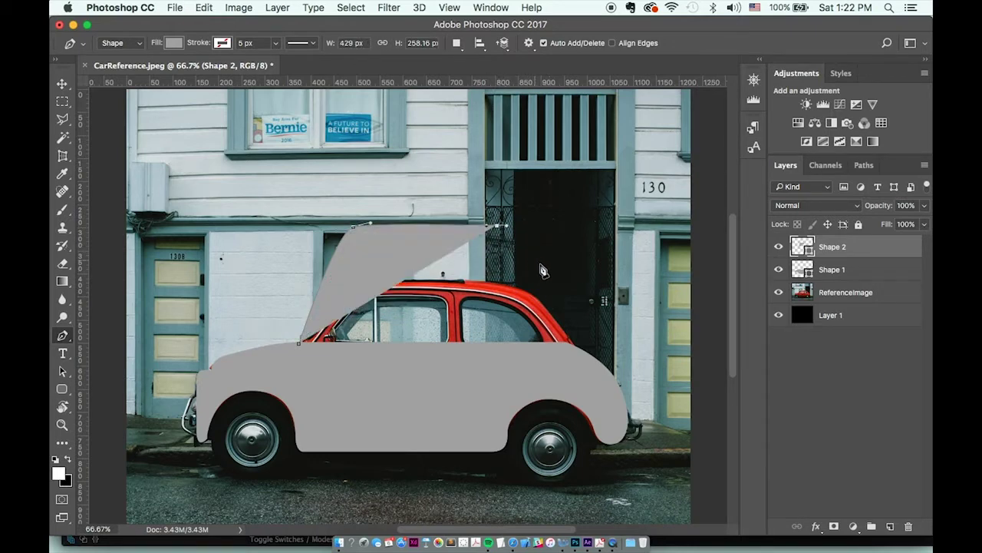
{"action": "left_click_drag", "start_coordinate": [568, 343], "coordinate": [570, 423]}
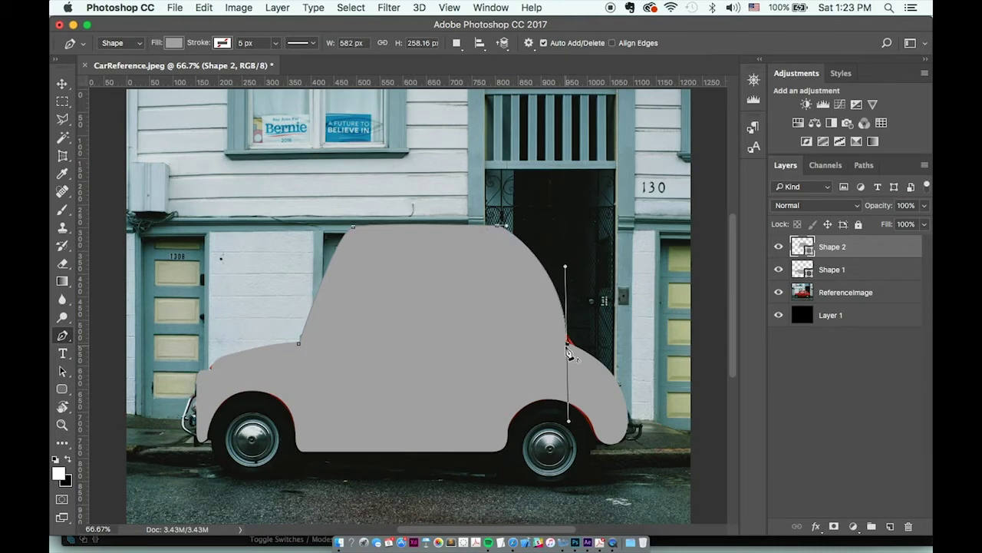
{"action": "left_click", "coordinate": [569, 347], "text": "alt"}
{"action": "left_click", "coordinate": [299, 347]}
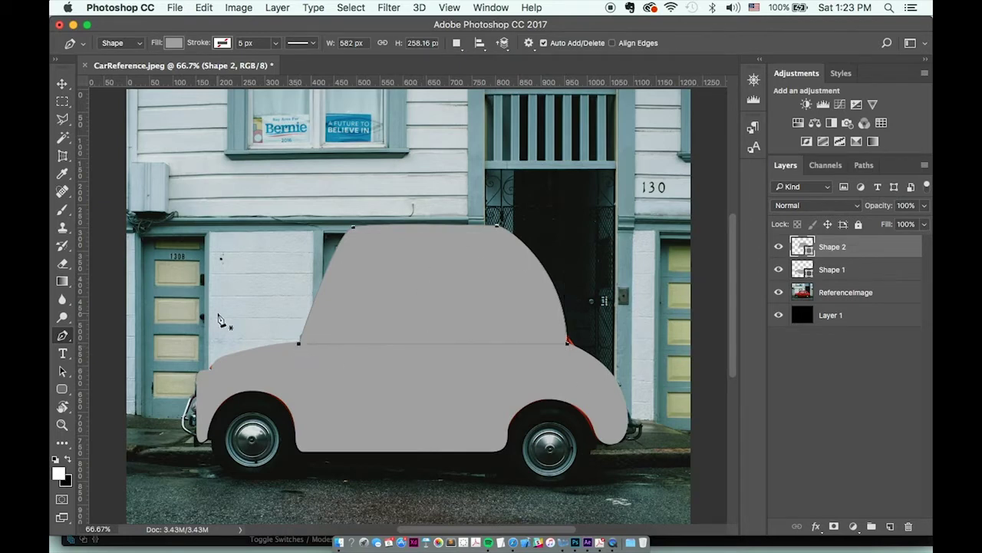
- Compare the car shapes with the reference photo by toggling its visibility, leaving the reference image layer hidden
{"action": "left_click", "coordinate": [848, 272]}
{"action": "left_click", "coordinate": [849, 293]}
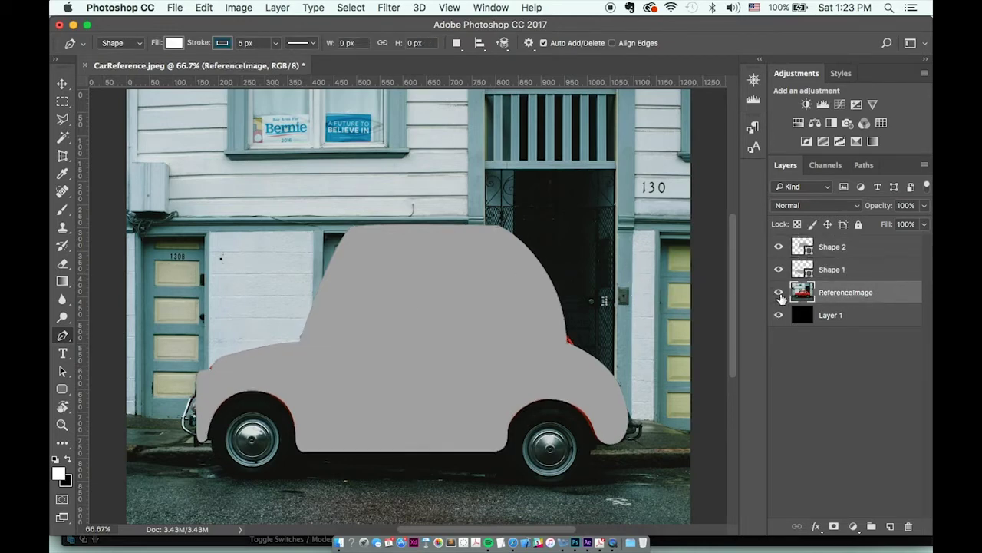
{"action": "left_click", "coordinate": [779, 292]}
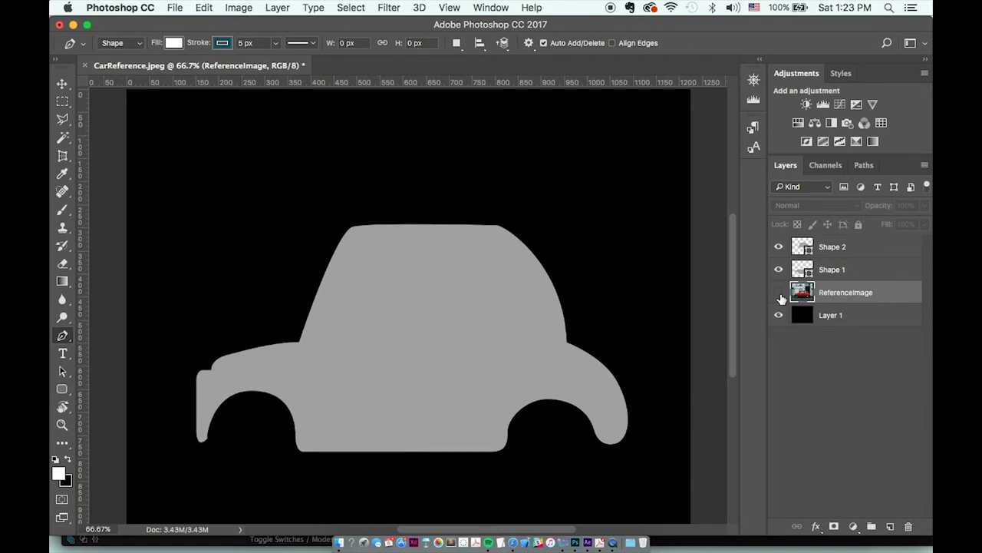
{"action": "left_click", "coordinate": [779, 292]}
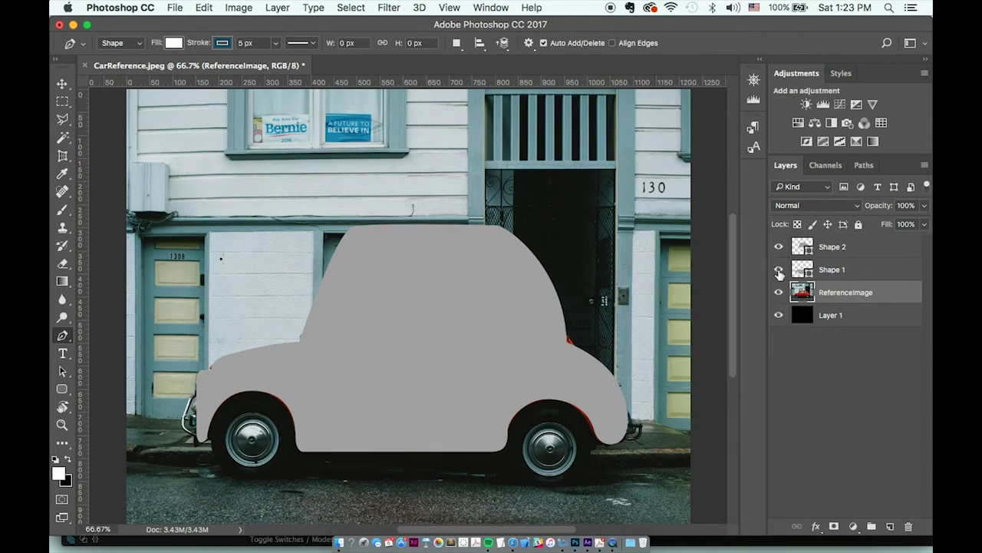
{"action": "mouse_move", "coordinate": [778, 271]}
{"action": "left_mouse_down"}
{"action": "mouse_move", "coordinate": [780, 255]}
{"action": "mouse_move", "coordinate": [779, 270]}
{"action": "left_mouse_up"}
{"action": "left_click", "coordinate": [778, 291]}
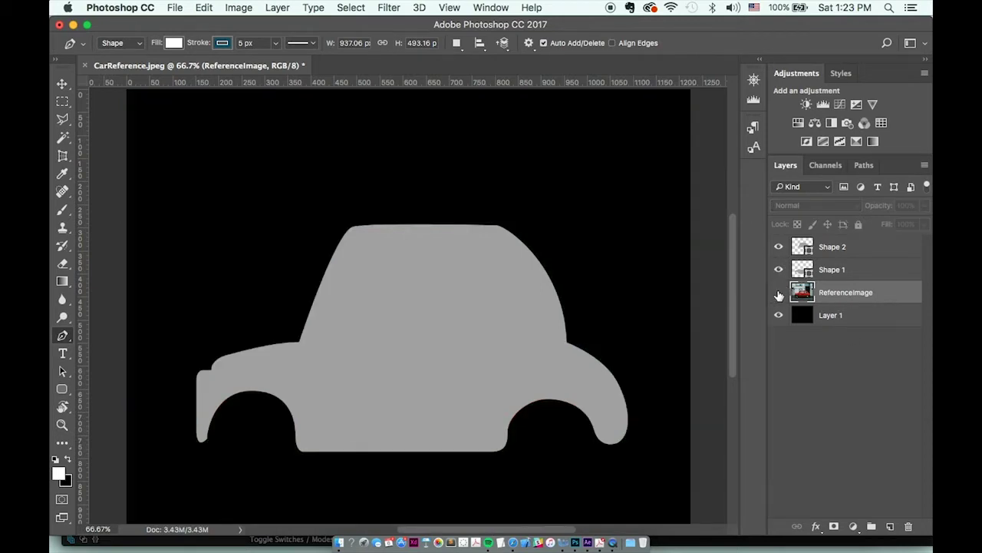
- Select the Shape 2 layer, switch to the Ellipse tool and set the foreground color to gray #7d7474
{"action": "left_click", "coordinate": [835, 252]}
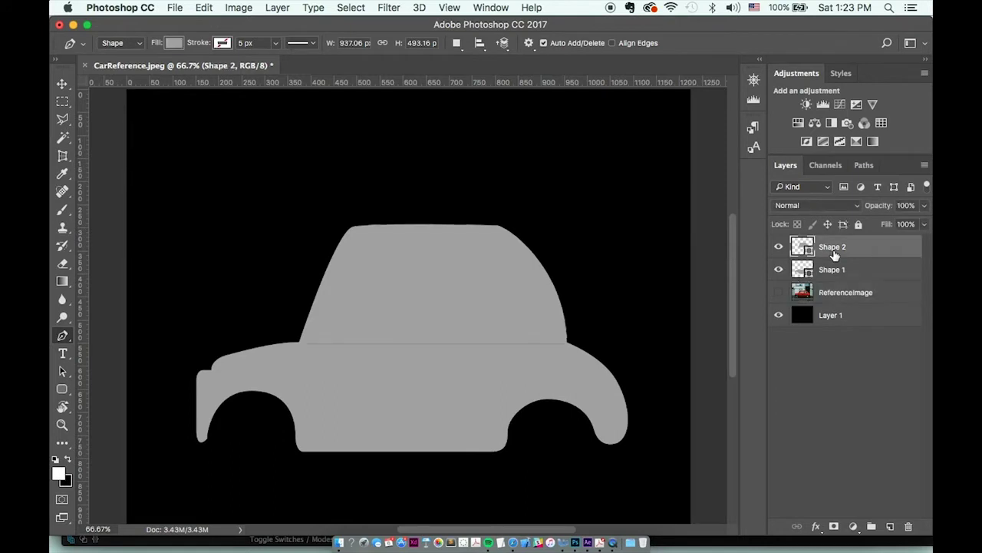
{"action": "left_click", "coordinate": [62, 388]}
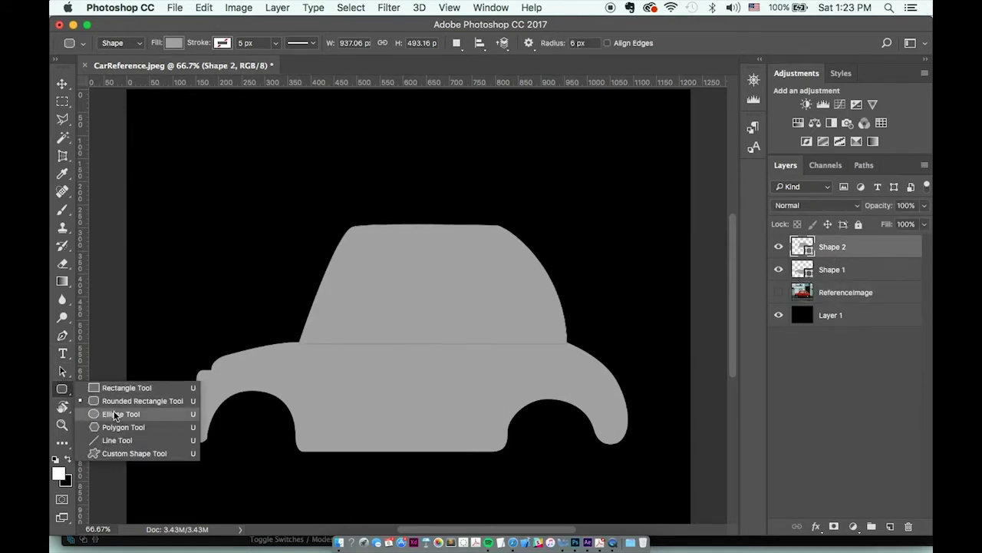
{"action": "left_click", "coordinate": [115, 415]}
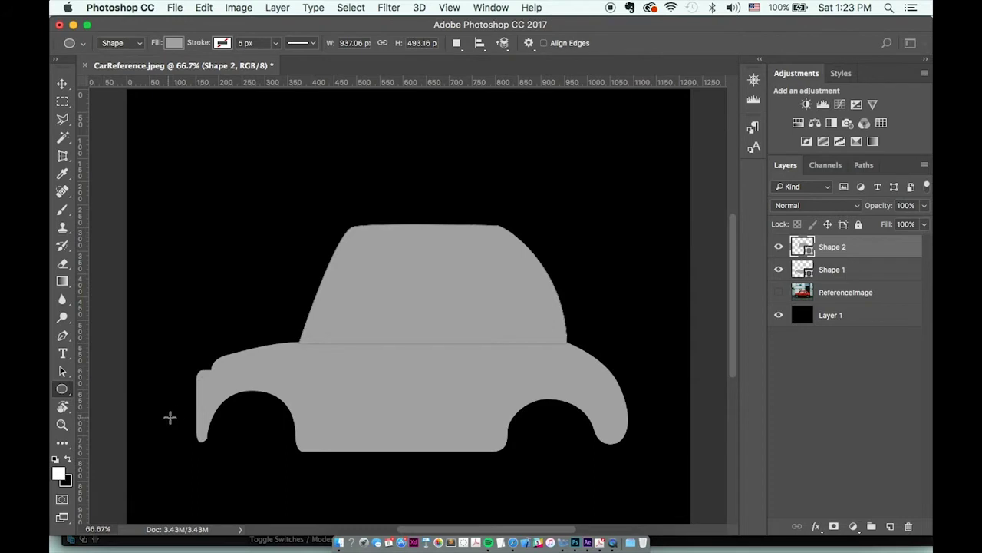
{"action": "left_click", "coordinate": [61, 477]}
{"action": "left_click_drag", "start_coordinate": [595, 305], "coordinate": [593, 272]}
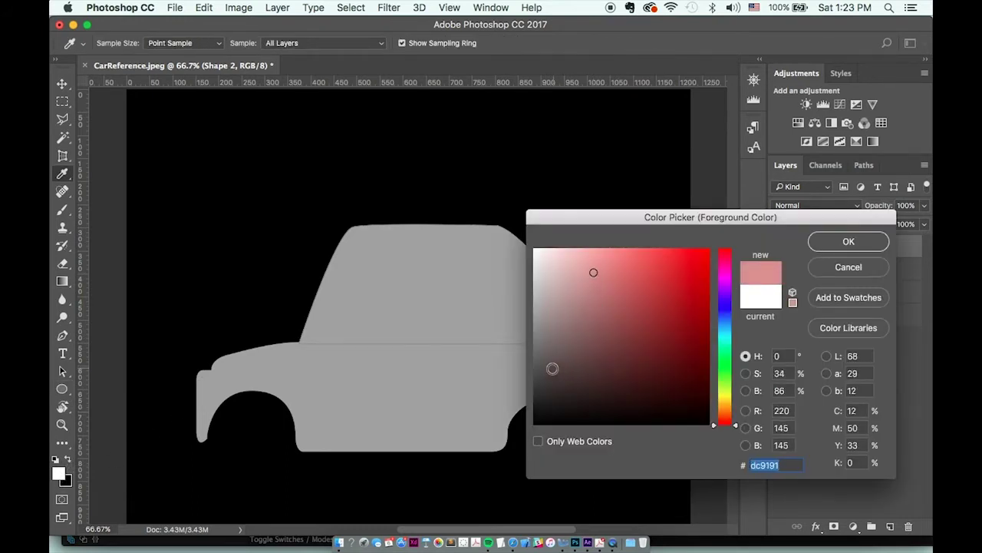
{"action": "left_click_drag", "start_coordinate": [552, 369], "coordinate": [546, 338]}
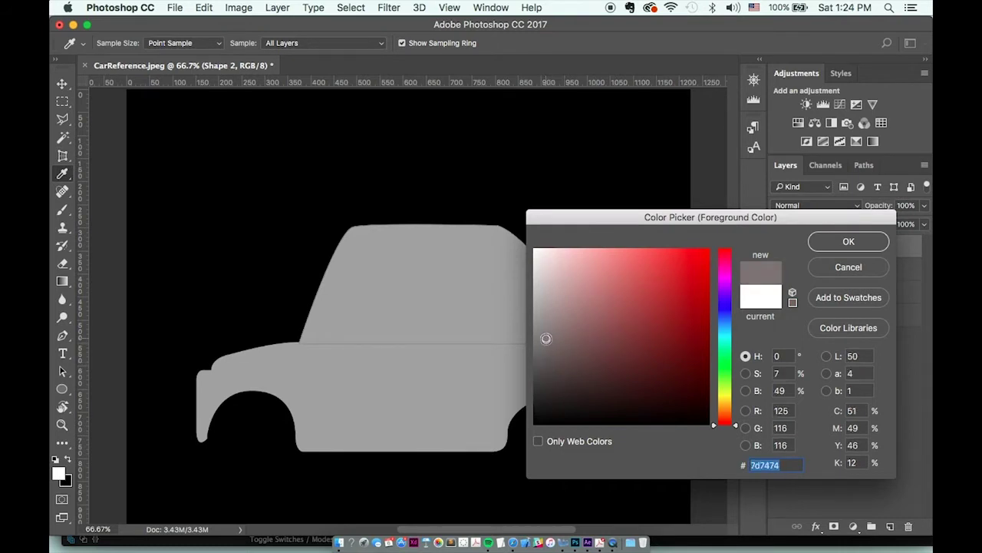
{"action": "key", "text": "Return"}
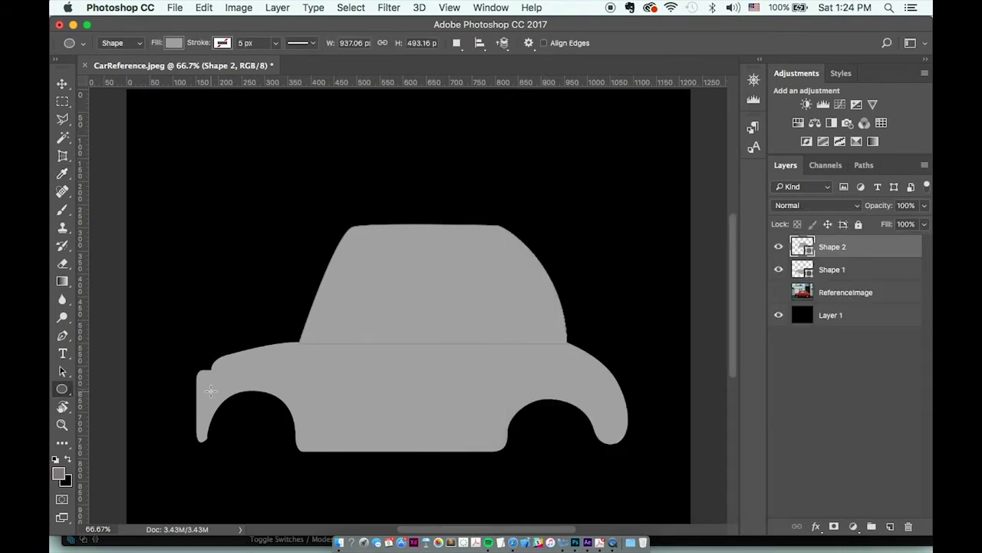
- Draw a circle about 199 px wide over the front wheel arch and fill it with dark gray
{"action": "left_click_drag", "start_coordinate": [211, 392], "coordinate": [342, 484]}
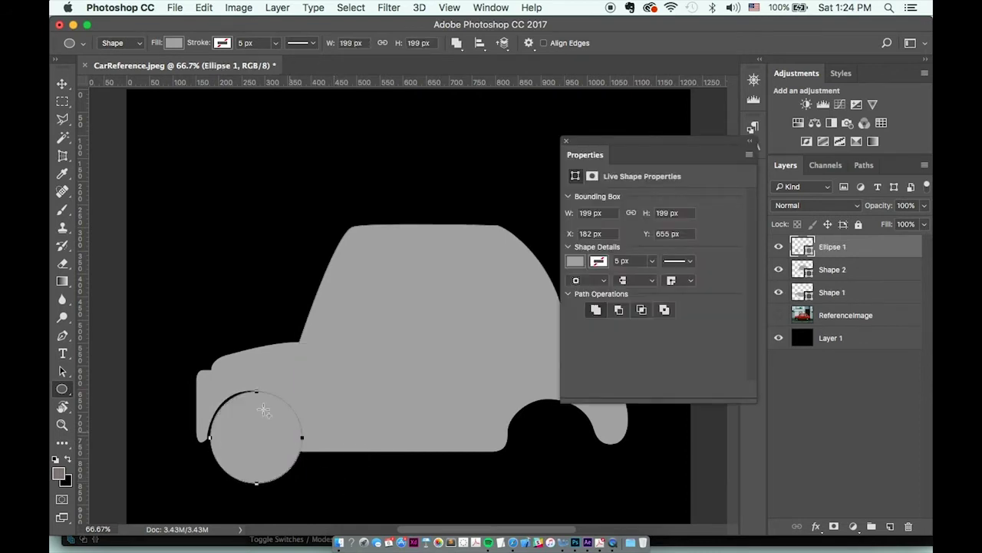
{"action": "left_click", "coordinate": [573, 262]}
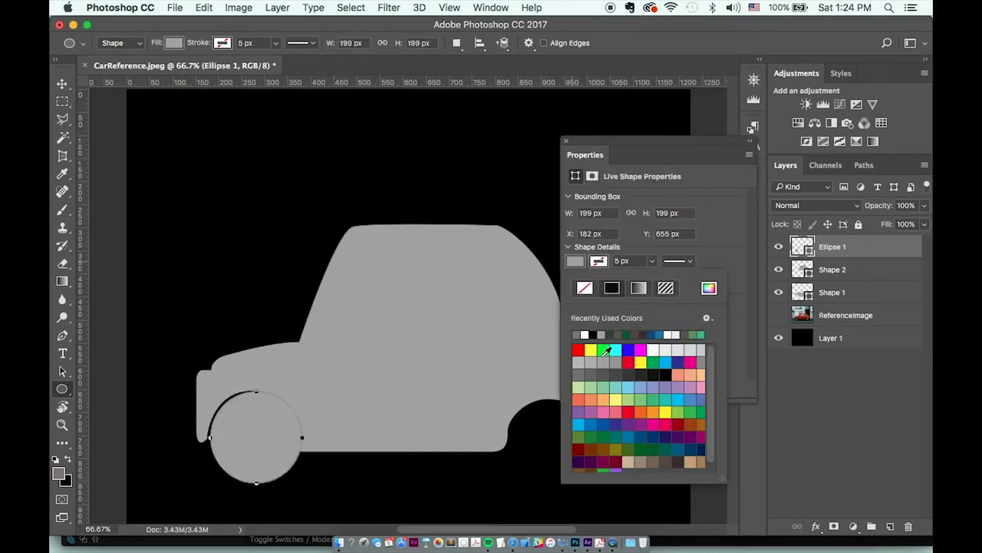
{"action": "left_click", "coordinate": [628, 376]}
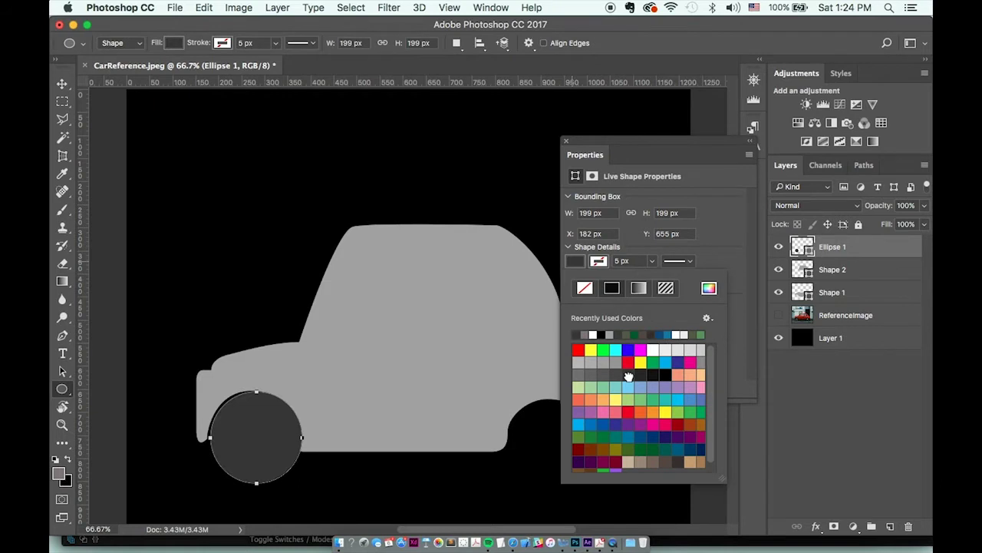
{"action": "left_click", "coordinate": [565, 141]}
{"action": "left_click", "coordinate": [565, 141]}
- Move the front wheel circle slightly up and left so it fits into the wheel arch
{"action": "left_click", "coordinate": [62, 85]}
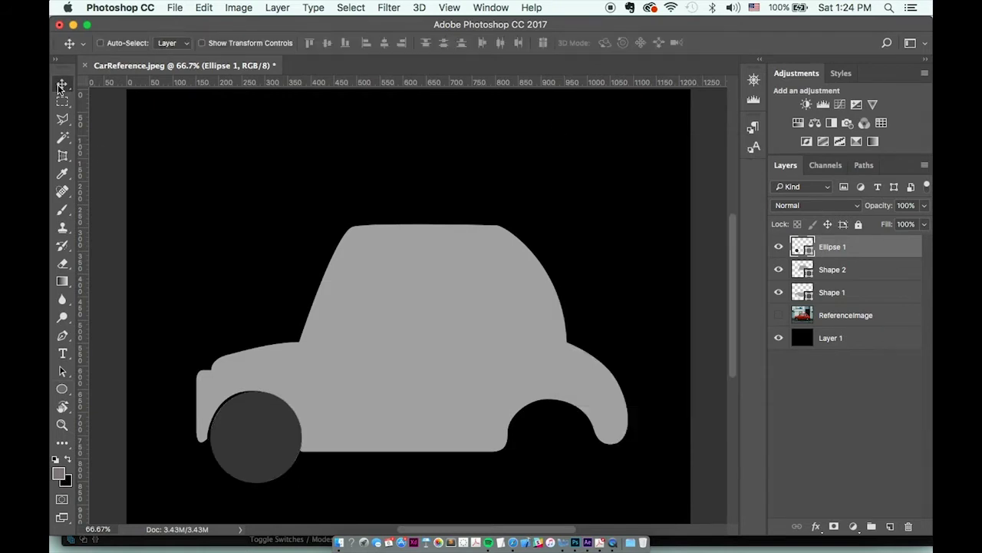
{"action": "left_click_drag", "start_coordinate": [260, 462], "coordinate": [259, 458]}
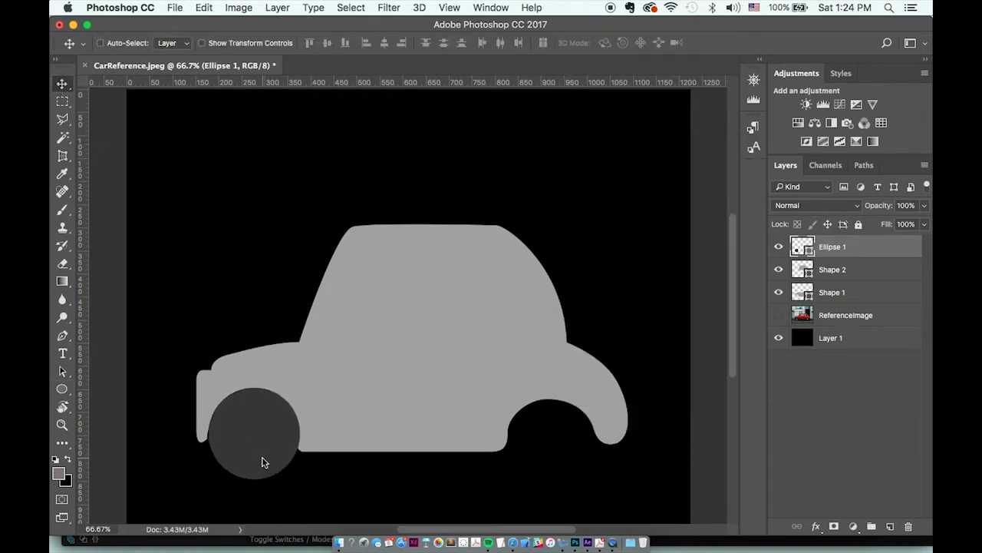
{"action": "key", "text": "u"}
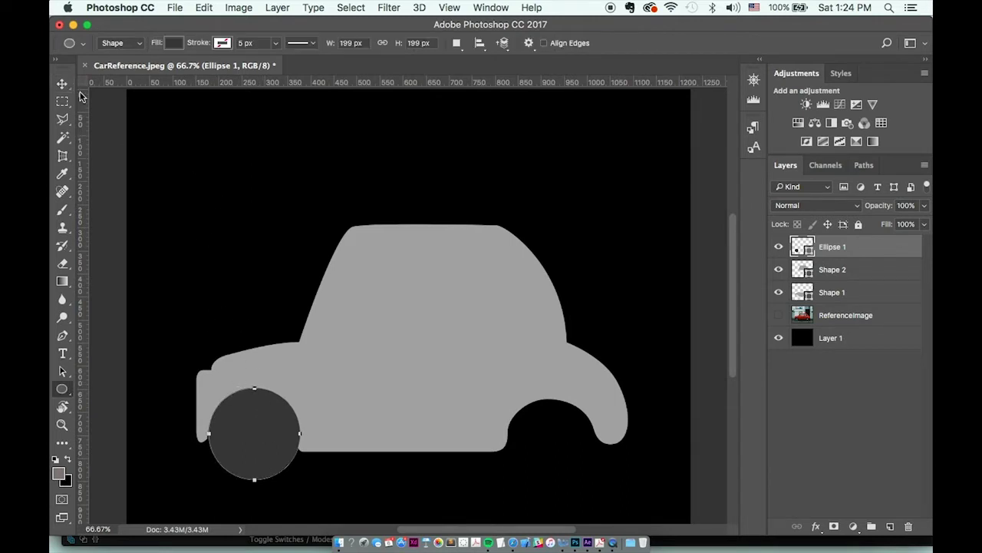
{"action": "left_click", "coordinate": [174, 45]}
{"action": "key", "text": "Escape"}
{"action": "key", "text": "v"}
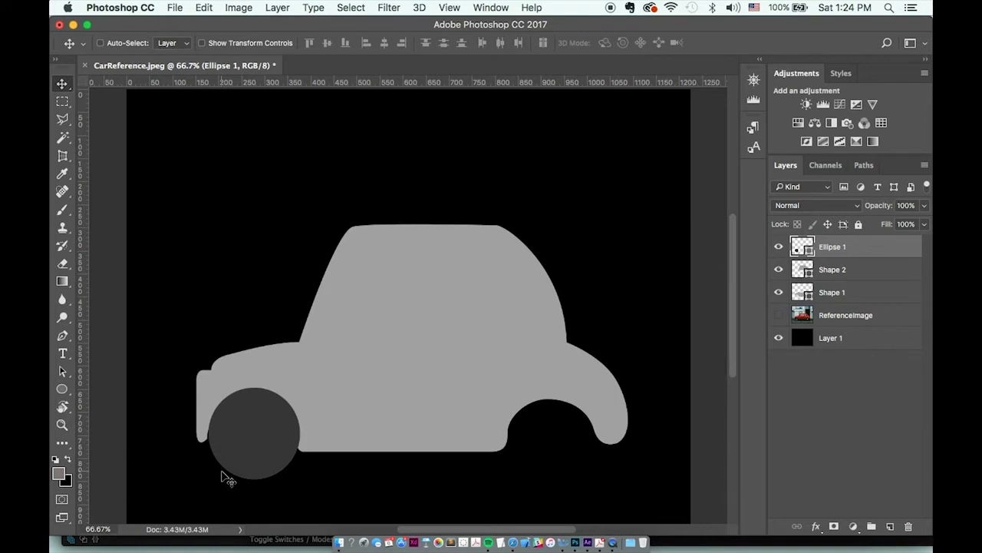
- Duplicate the front wheel circle and move the copy horizontally into the rear wheel arch
{"action": "key", "text": "super"}
{"action": "left_click", "coordinate": [228, 477], "text": "alt"}
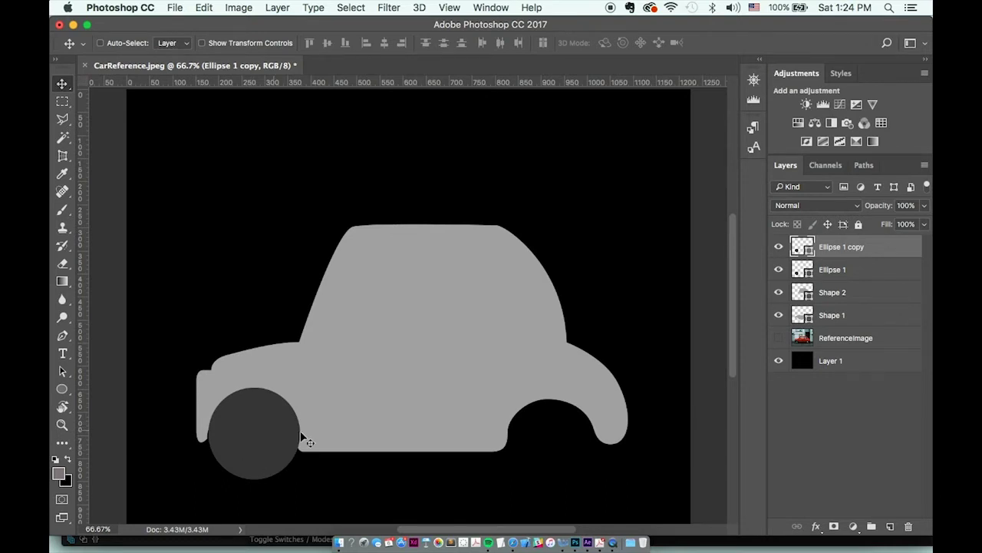
{"action": "left_click_drag", "start_coordinate": [262, 424], "coordinate": [559, 455]}
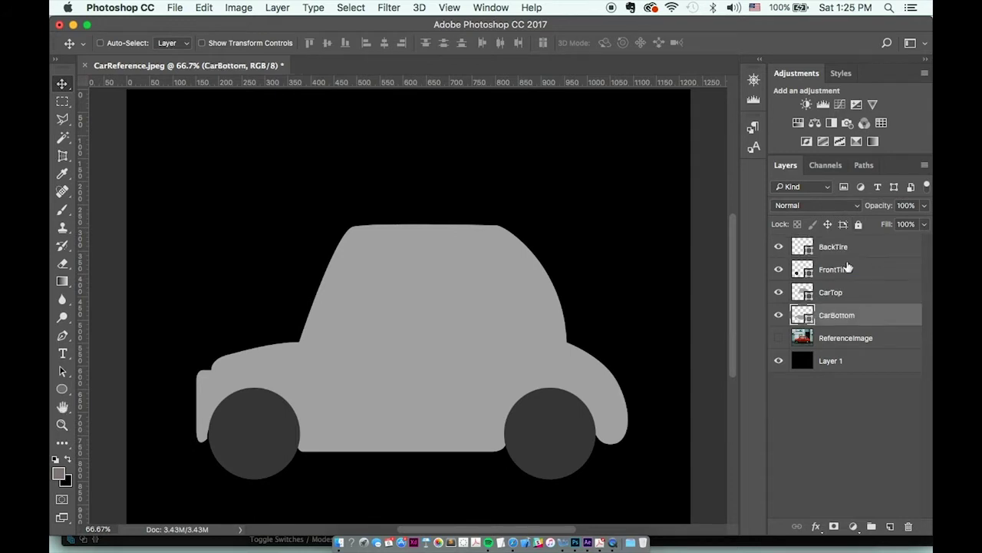
- Group the BackTire, FrontTire, CarTop and CarBottom layers and name the group MyCar
{"action": "left_click", "coordinate": [856, 247], "text": "shift"}
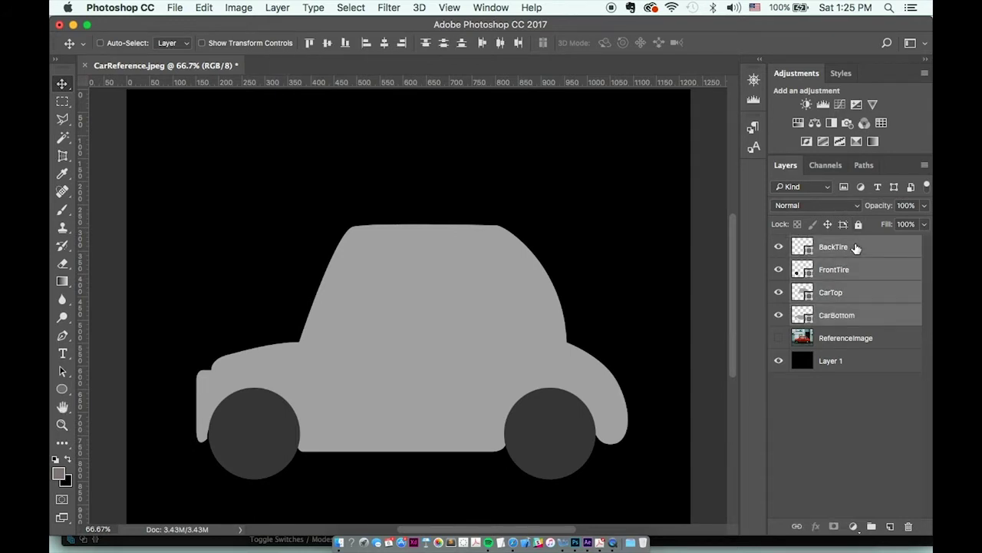
{"action": "left_click_drag", "start_coordinate": [856, 247], "coordinate": [871, 526]}
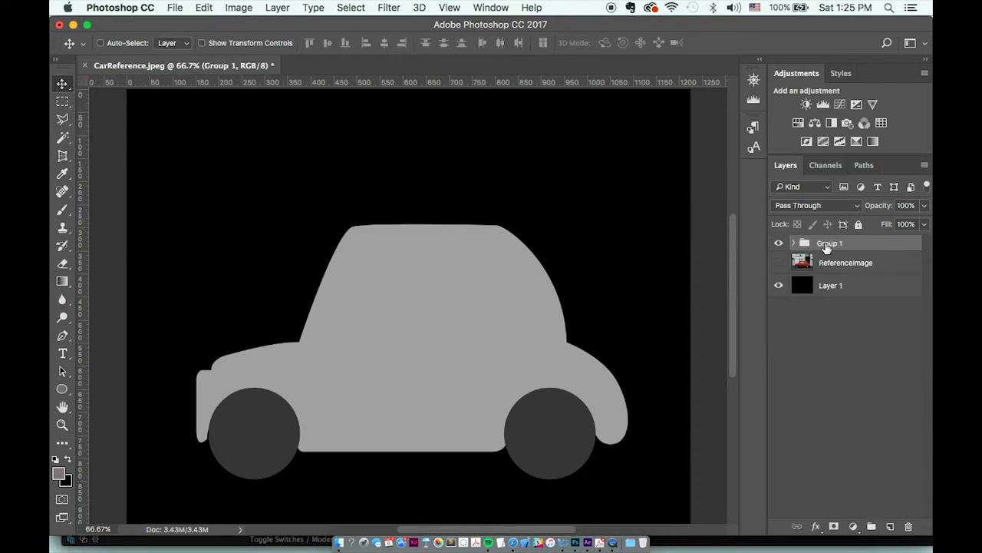
{"action": "double_click", "coordinate": [827, 244]}
{"action": "type", "text": "MyCar"}
{"action": "key", "text": "Return"}
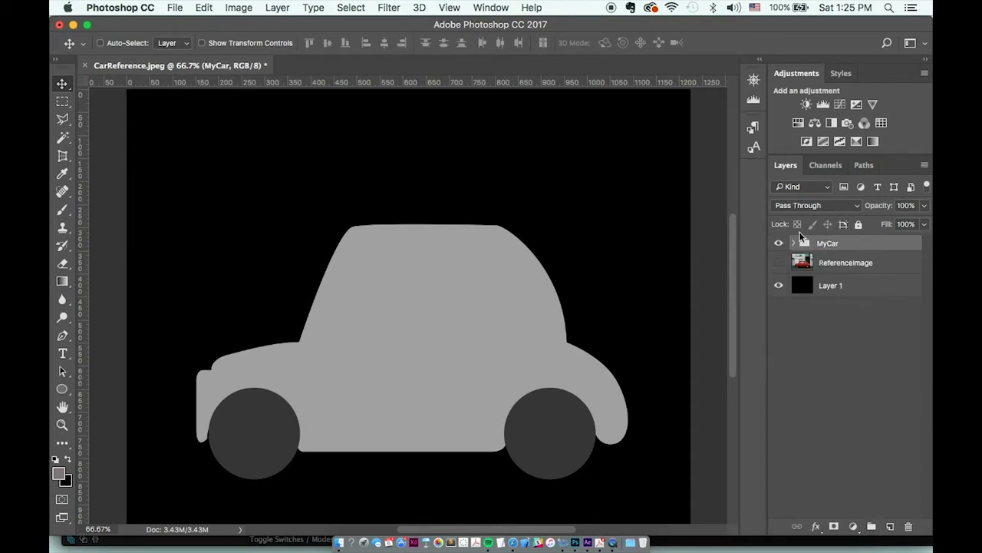
- Show the ReferenceImage layer and toggle the MyCar group's visibility to compare the drawn car with the photo, leaving both visible
{"action": "left_click", "coordinate": [779, 263]}
{"action": "left_click", "coordinate": [778, 243]}
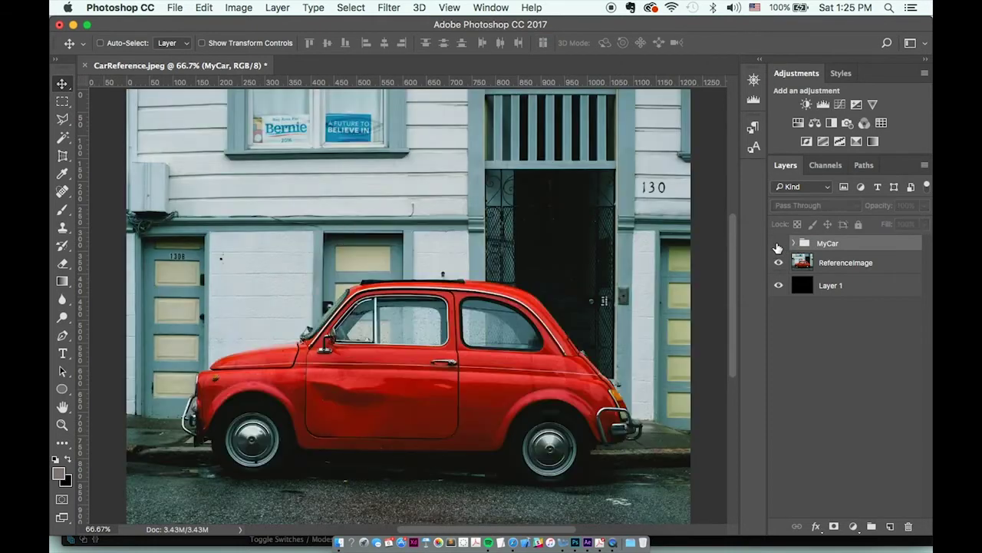
{"action": "left_click", "coordinate": [778, 244]}
{"action": "left_click", "coordinate": [778, 244]}
{"action": "left_click", "coordinate": [778, 244]}
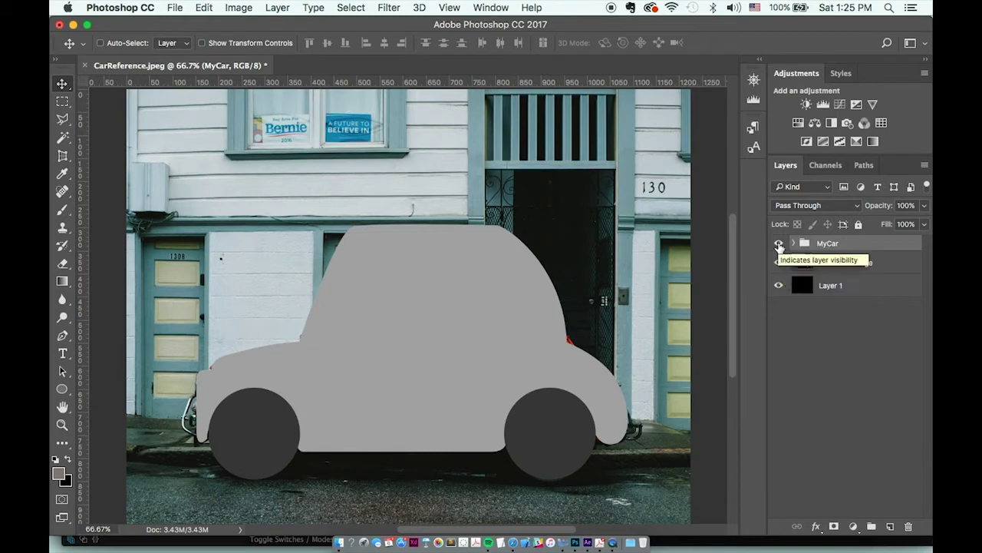
{"action": "left_click", "coordinate": [779, 245]}
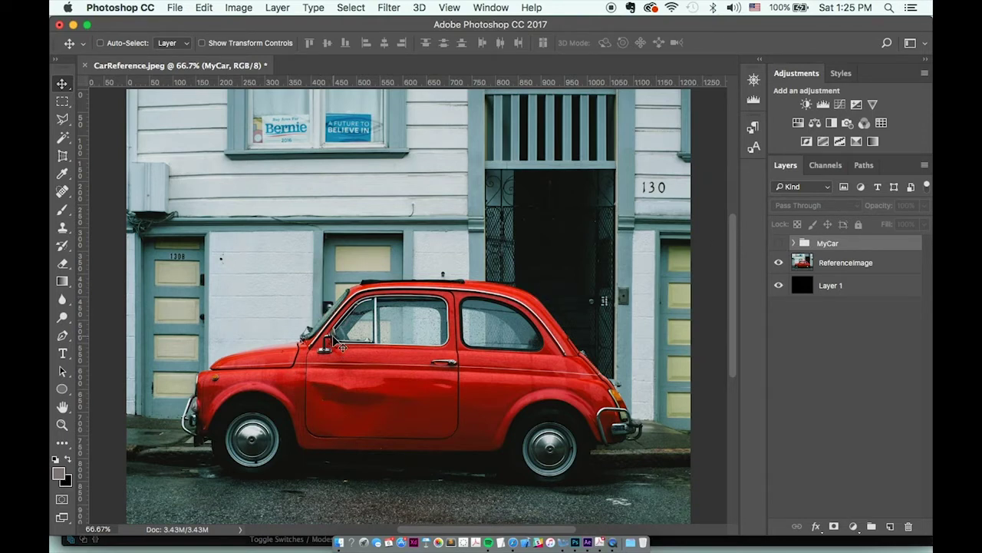
{"action": "left_click", "coordinate": [779, 242]}
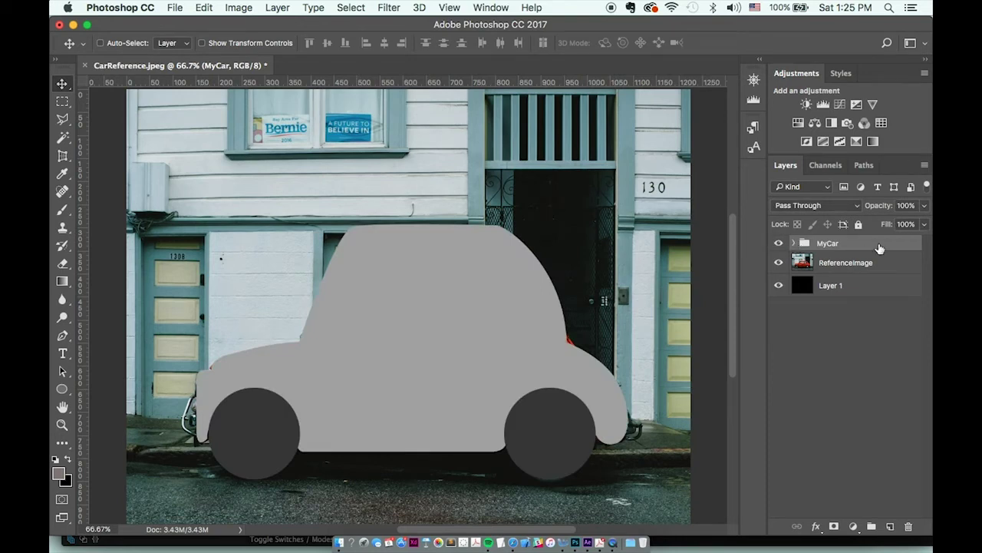
- Lower the MyCar group's opacity to 77% so the reference photo can be traced through it
{"action": "left_click", "coordinate": [928, 206]}
{"action": "left_click_drag", "start_coordinate": [910, 226], "coordinate": [907, 227]}
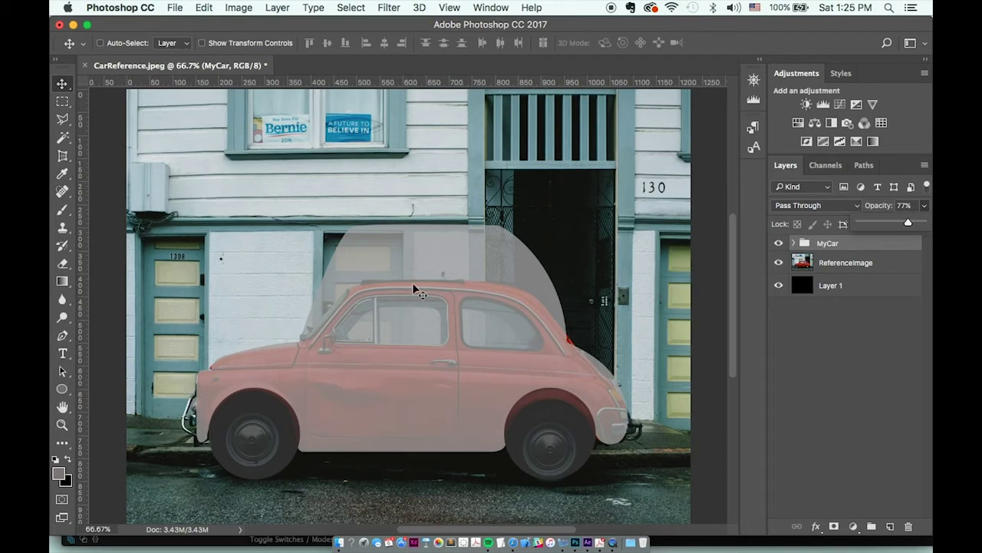
{"action": "left_click", "coordinate": [829, 246]}
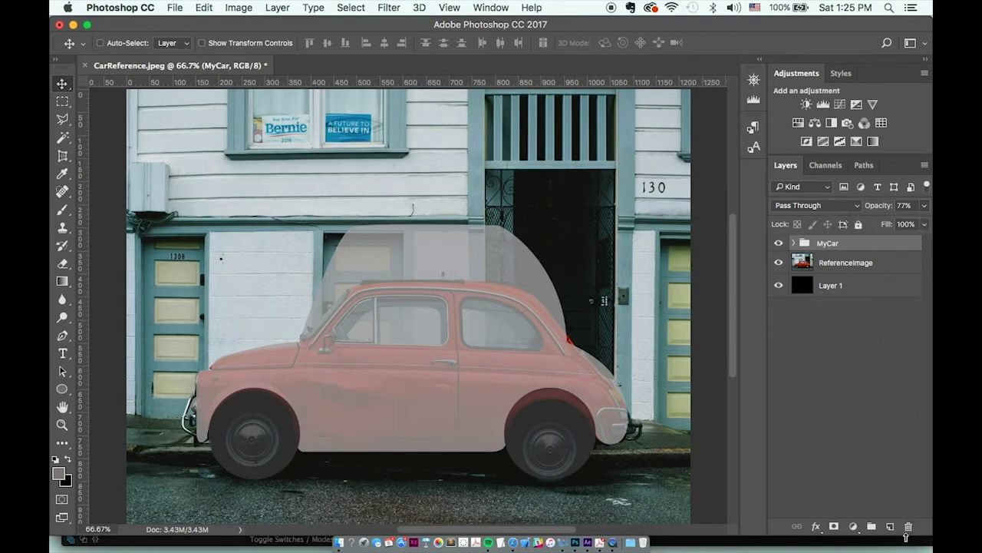
- On a new layer above MyCar, draw a closed door shape about 391 px wide and 460 px tall with the Pen tool
{"action": "left_click", "coordinate": [890, 527]}
{"action": "key", "text": "p"}
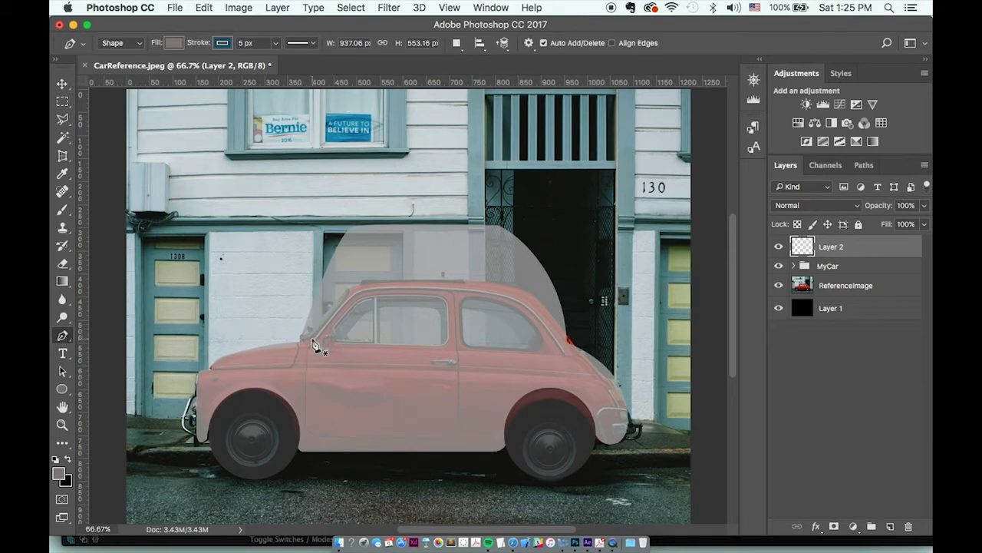
{"action": "left_click", "coordinate": [311, 339]}
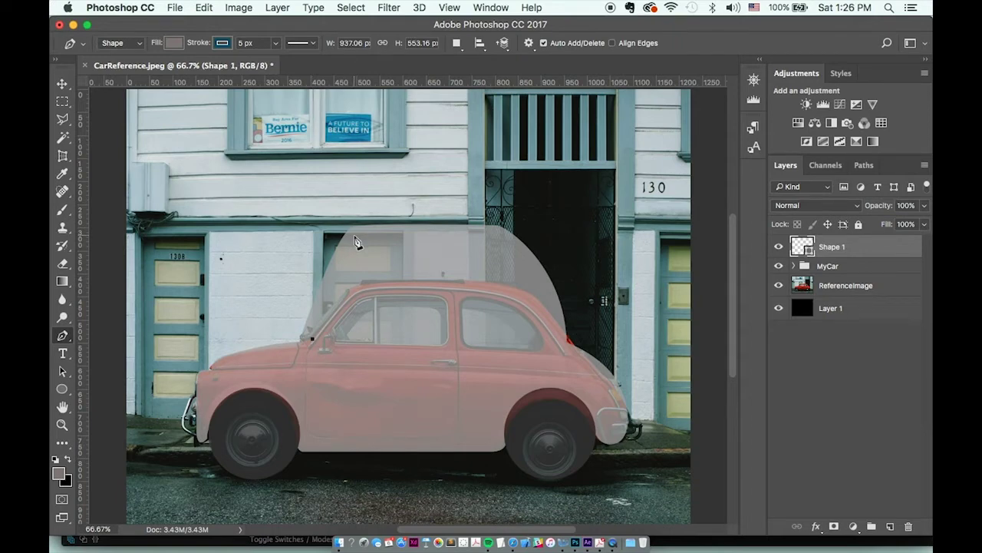
{"action": "left_click_drag", "start_coordinate": [353, 236], "coordinate": [390, 185]}
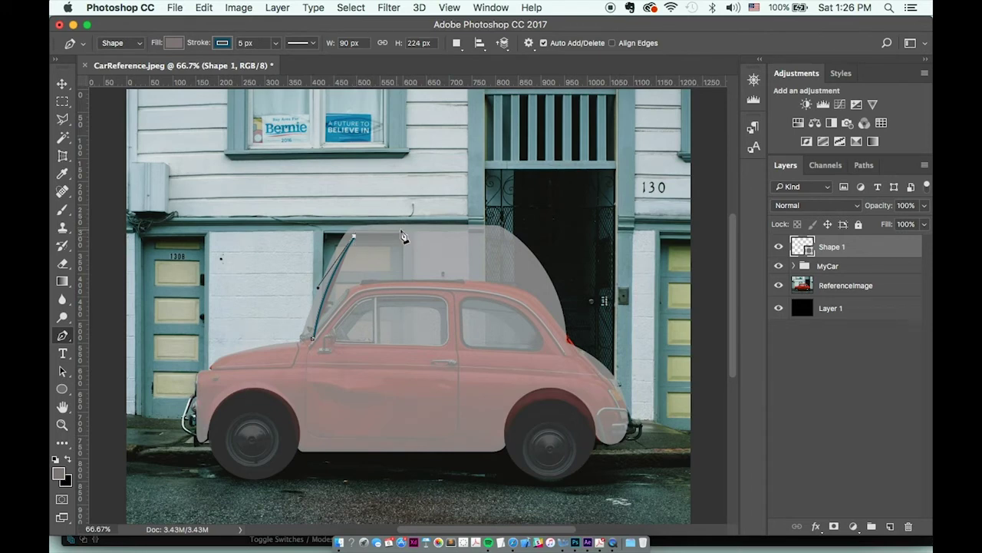
{"action": "left_click", "coordinate": [456, 238]}
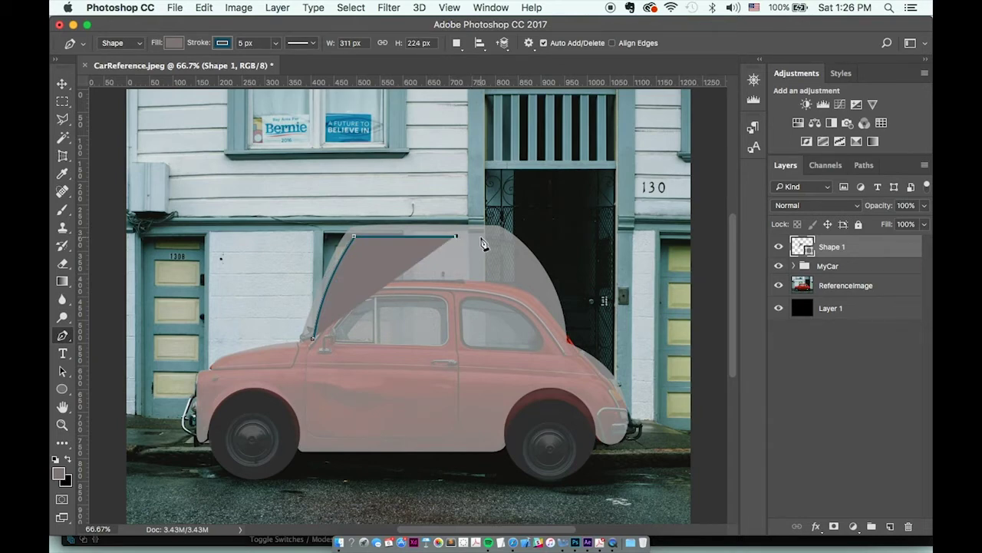
{"action": "key", "text": "ctrl+z"}
{"action": "left_click", "coordinate": [485, 237]}
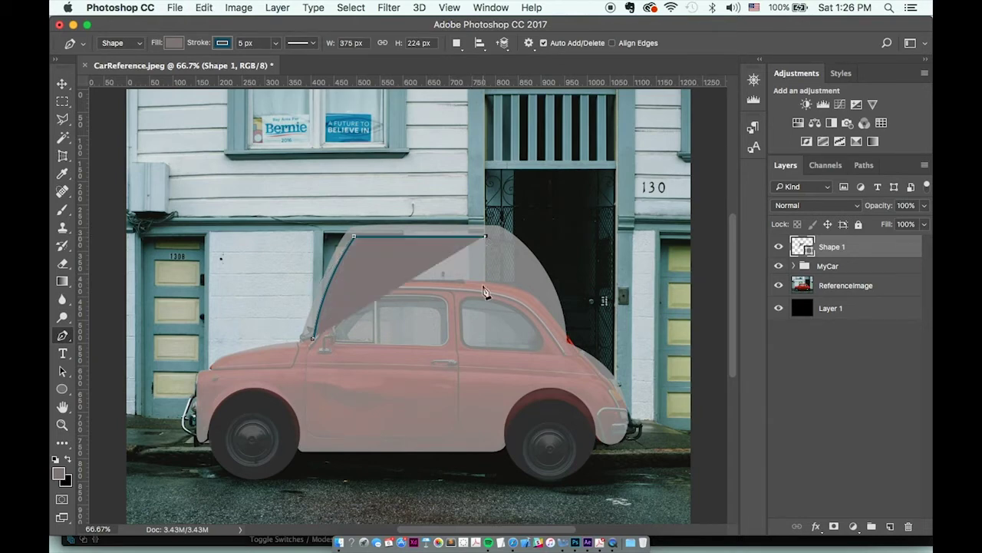
{"action": "left_click", "coordinate": [484, 428]}
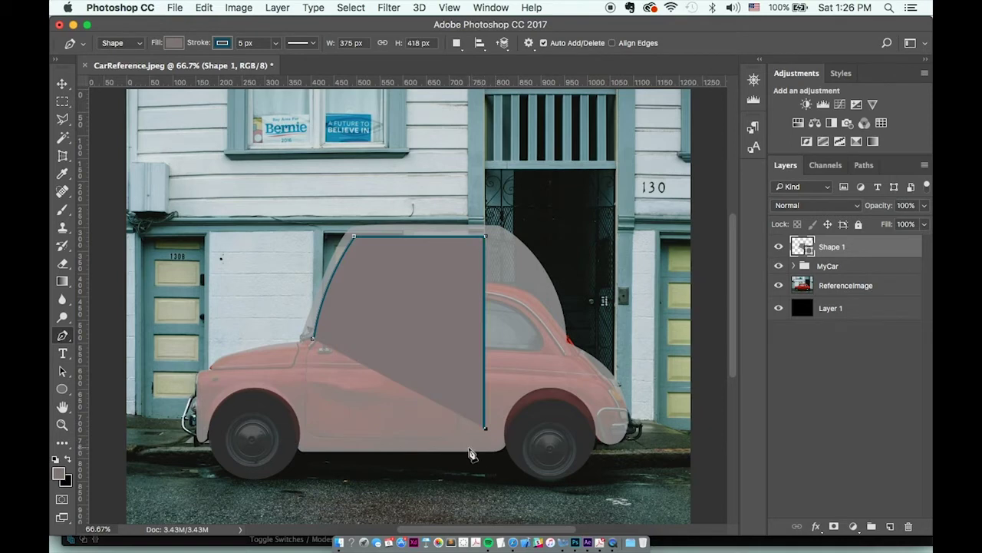
{"action": "left_click_drag", "start_coordinate": [471, 450], "coordinate": [455, 449]}
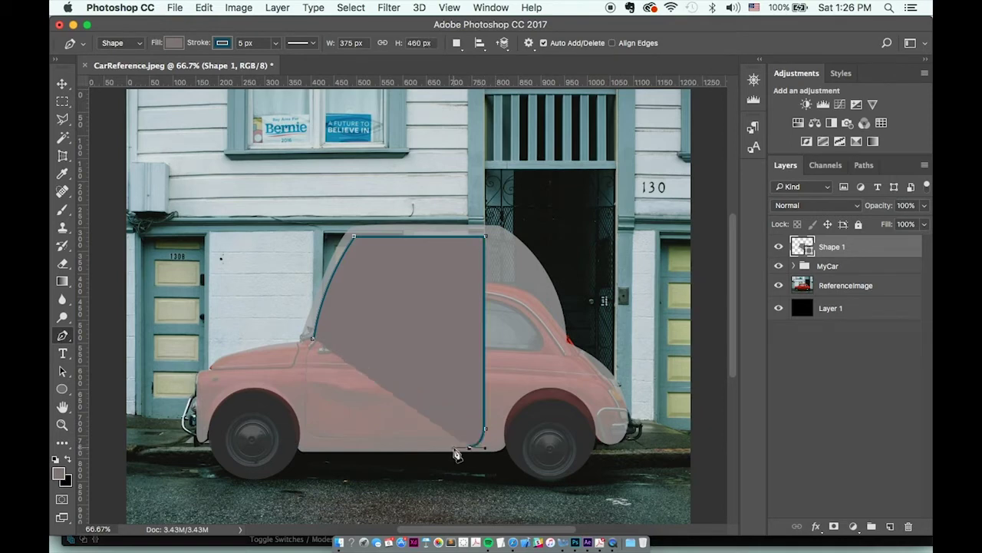
{"action": "left_click", "coordinate": [307, 447]}
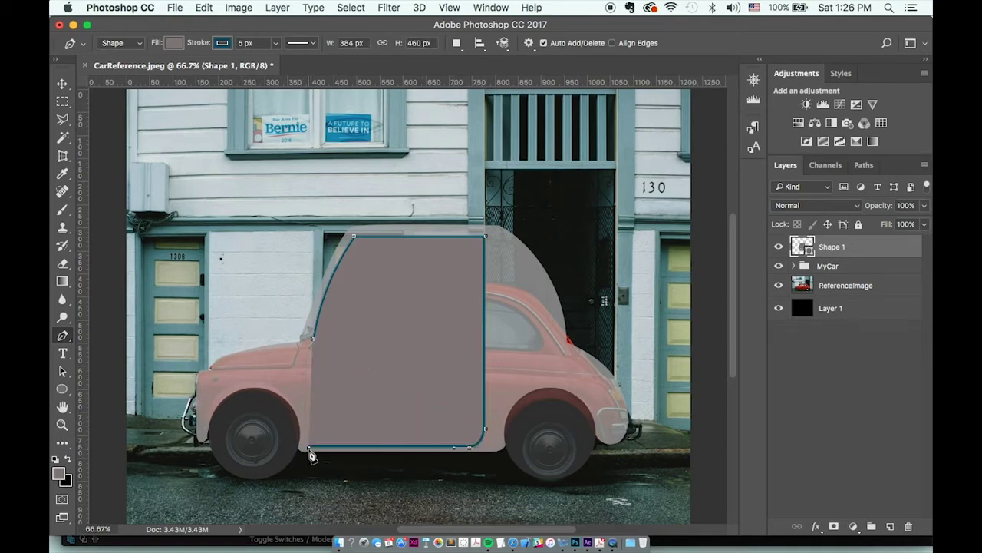
{"action": "left_click_drag", "start_coordinate": [308, 407], "coordinate": [308, 404]}
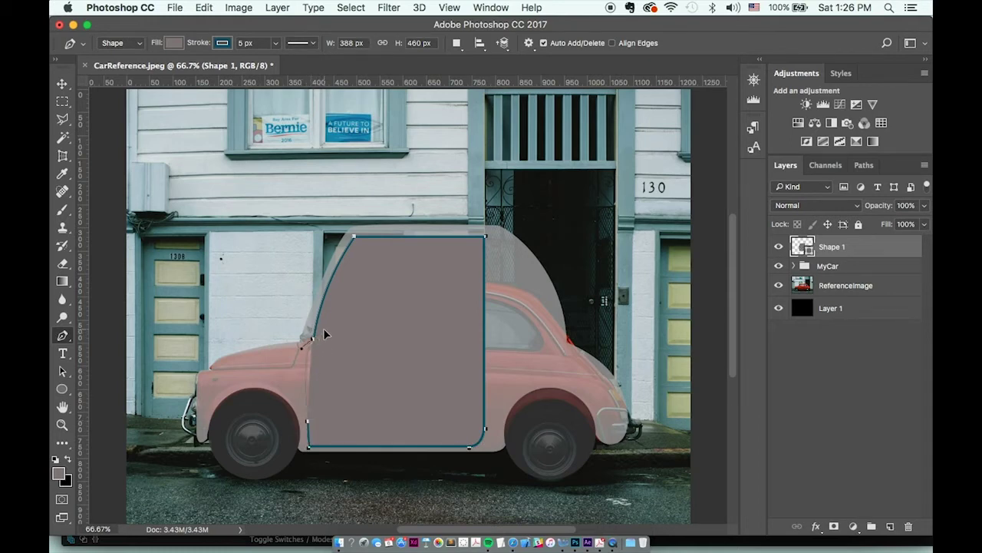
{"action": "left_click", "coordinate": [323, 333]}
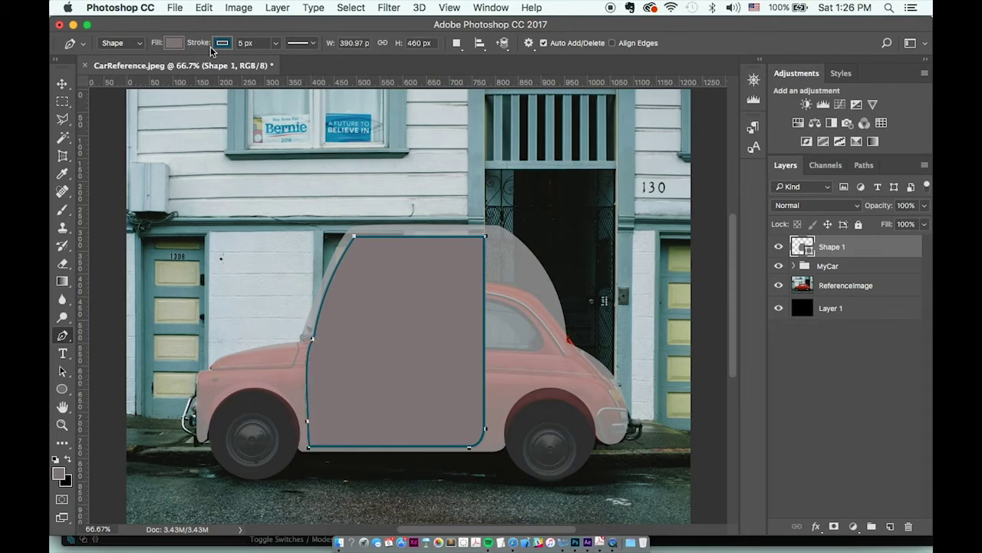
- Remove the door shape's stroke and fill it with dark gray
{"action": "left_click", "coordinate": [174, 44]}
{"action": "left_click", "coordinate": [164, 70]}
{"action": "left_click", "coordinate": [174, 45]}
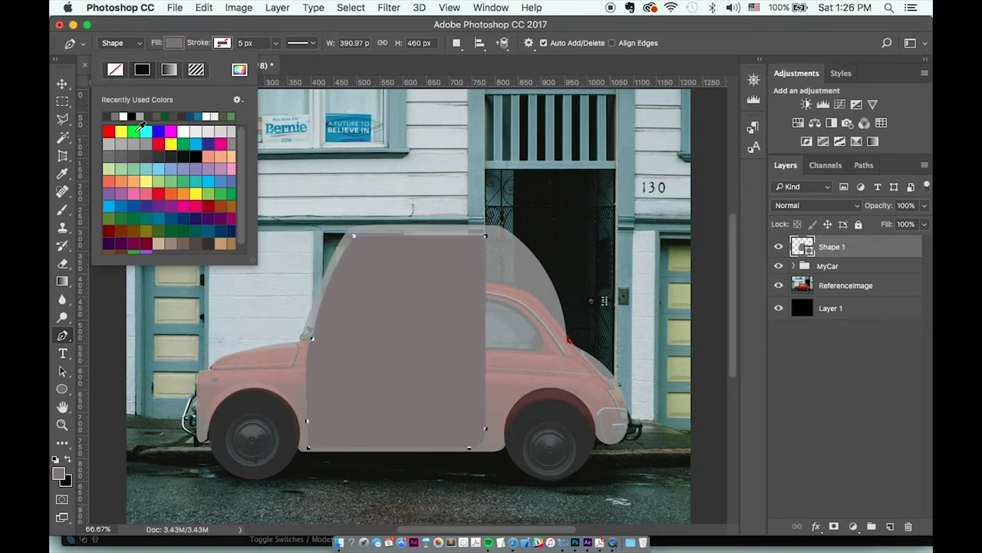
{"action": "left_click", "coordinate": [149, 156]}
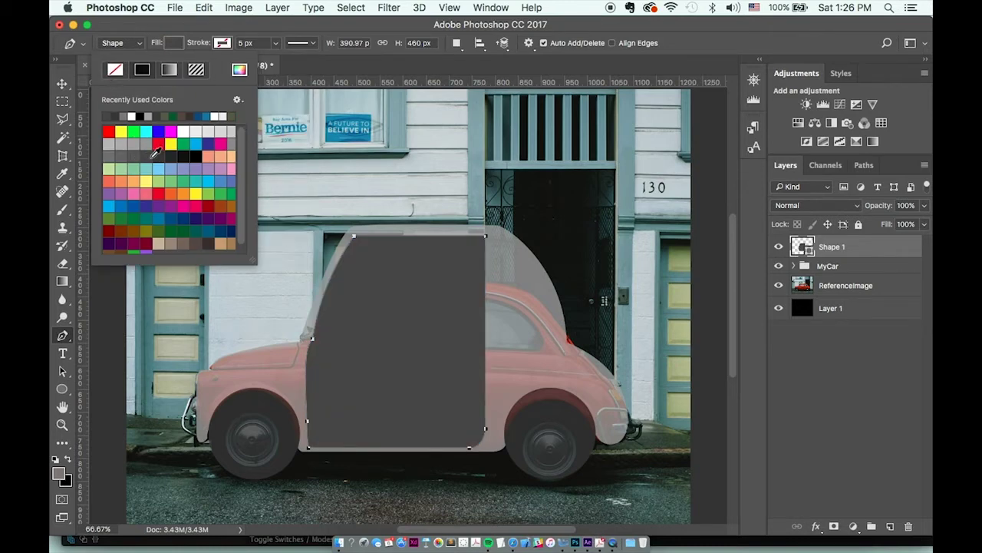
{"action": "left_click", "coordinate": [62, 86]}
- Draw a curved hood shape about 195 px wide and 62 px tall above the front wheel with the Pen tool
{"action": "key", "text": "p"}
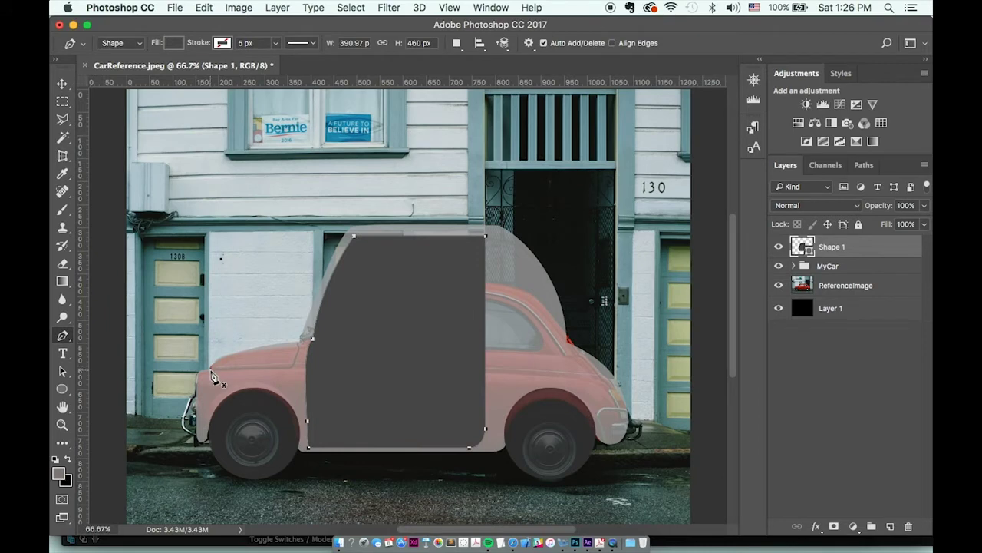
{"action": "left_click", "coordinate": [211, 371]}
{"action": "left_click", "coordinate": [291, 370]}
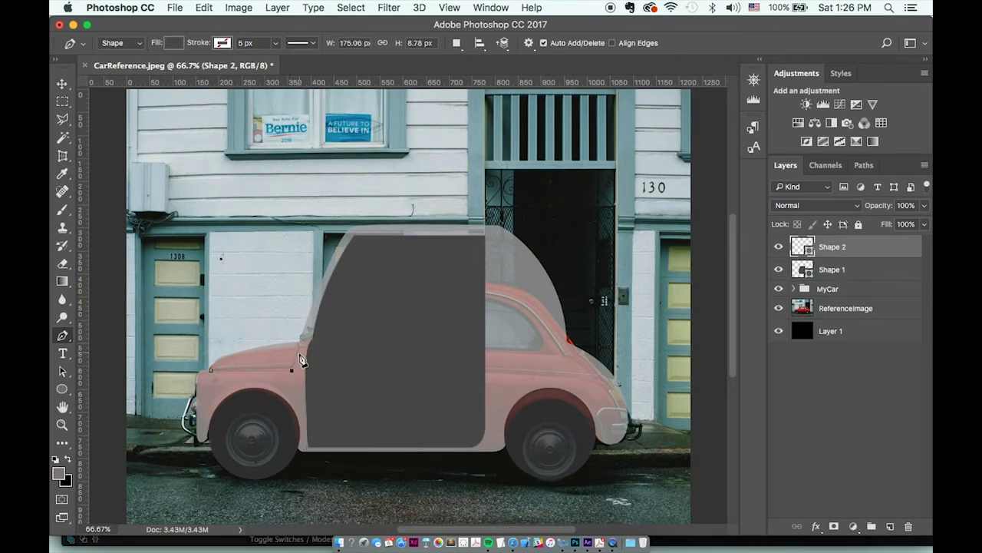
{"action": "left_click_drag", "start_coordinate": [300, 342], "coordinate": [303, 360]}
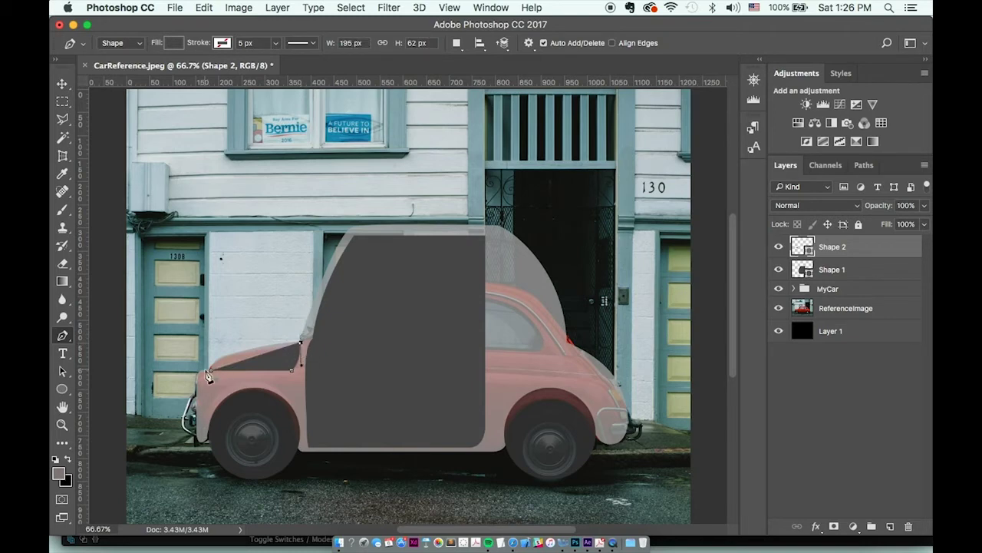
{"action": "left_click_drag", "start_coordinate": [209, 370], "coordinate": [215, 412]}
{"action": "left_click", "coordinate": [64, 85]}
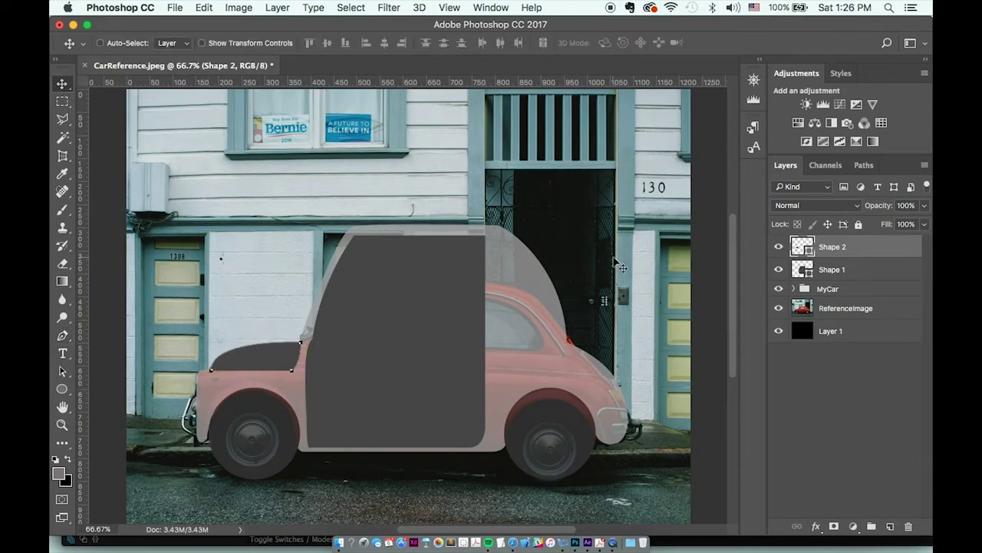
- Set the MyCar group's opacity to 100%
{"action": "left_click", "coordinate": [818, 290]}
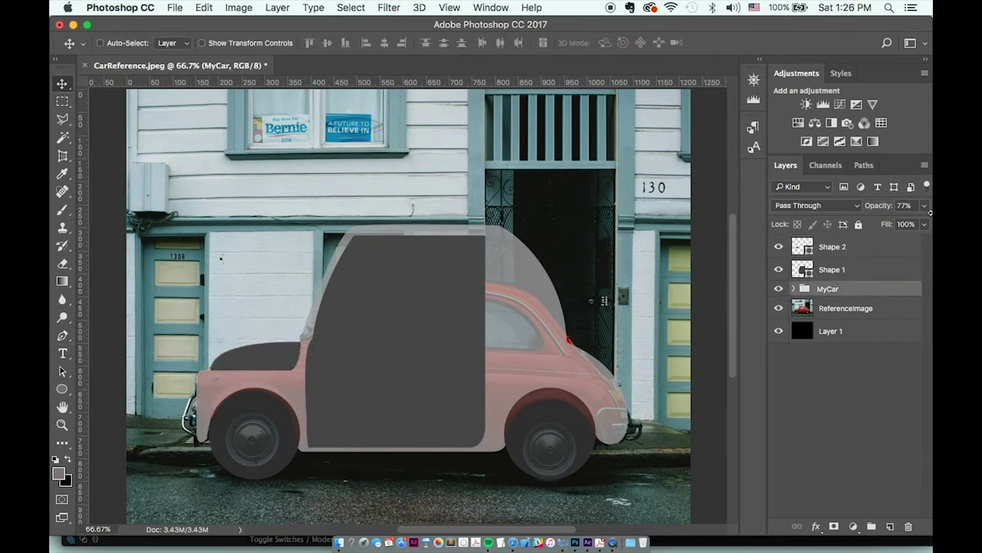
{"action": "left_click_drag", "start_coordinate": [924, 205], "coordinate": [932, 227]}
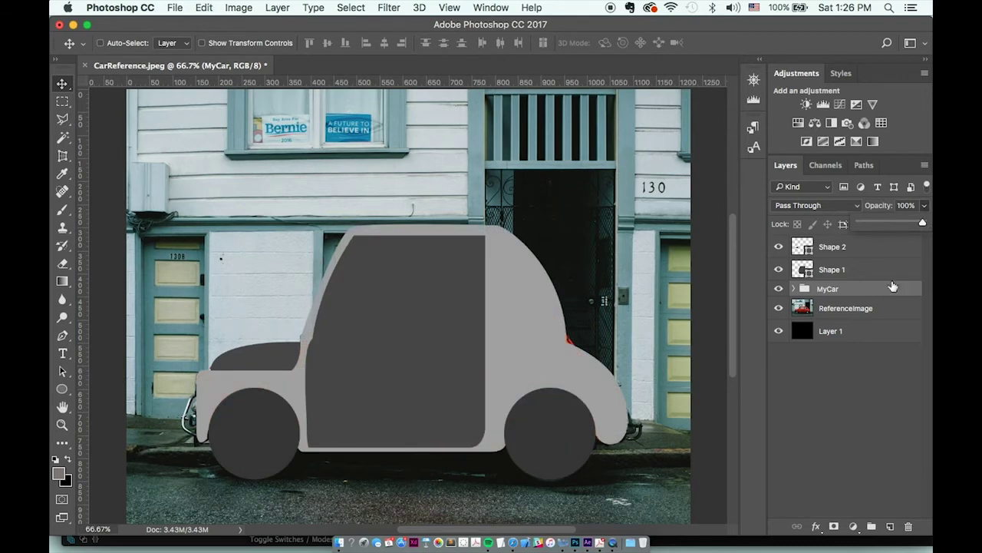
{"action": "left_click", "coordinate": [824, 309]}
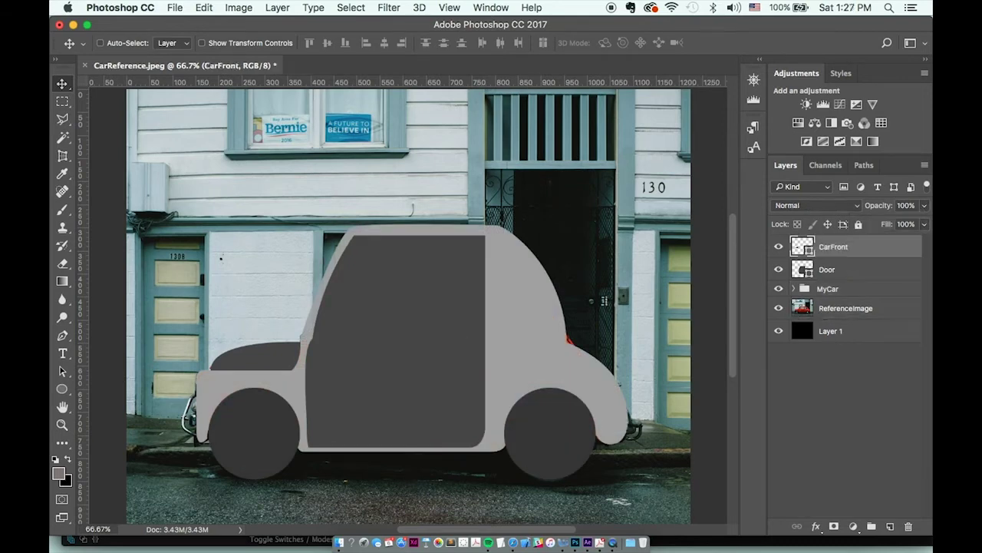
- Move the CarFront and Door layers into the MyCar group above BackTire and check the group by toggling its visibility
{"action": "left_click", "coordinate": [794, 289]}
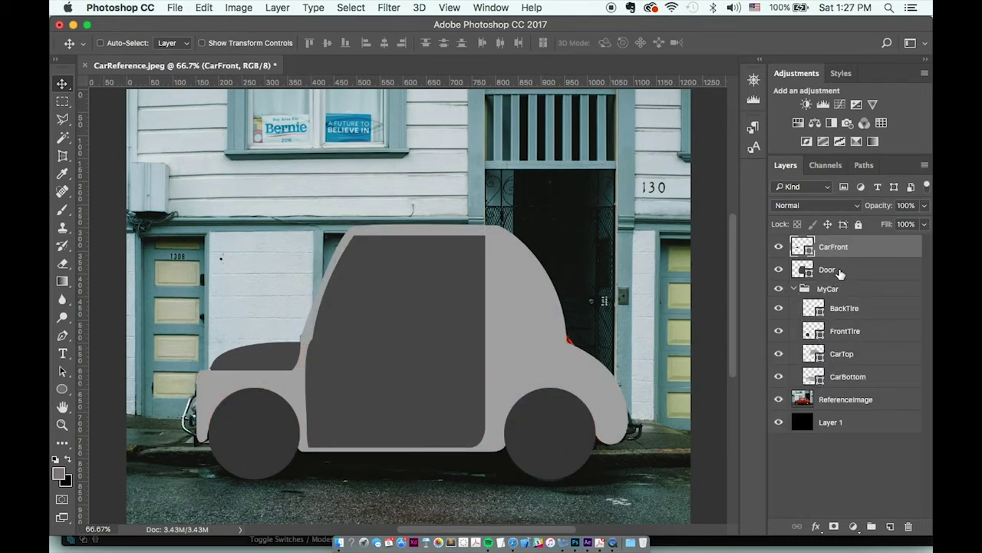
{"action": "left_click", "coordinate": [839, 270], "text": "shift"}
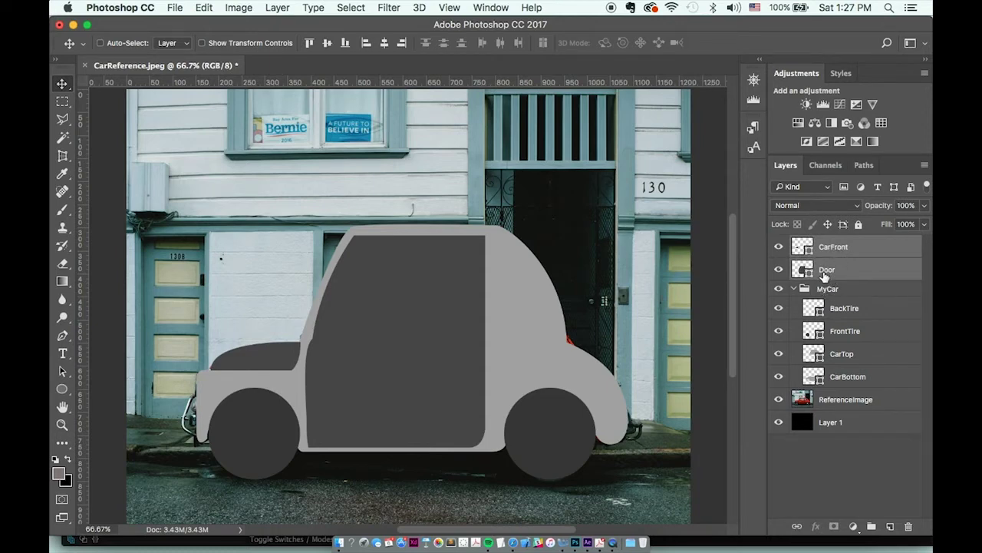
{"action": "left_click_drag", "start_coordinate": [825, 276], "coordinate": [829, 288]}
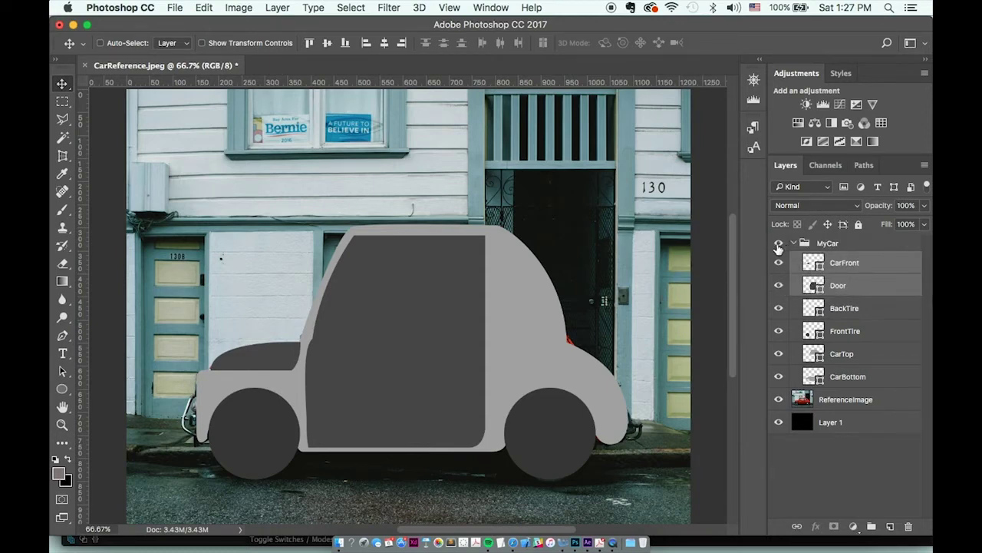
{"action": "left_click", "coordinate": [779, 243]}
{"action": "left_click", "coordinate": [778, 243]}
- Add a new layer above and outside the MyCar group, and collapse and hide the group to reveal the reference photo
{"action": "left_click", "coordinate": [831, 244]}
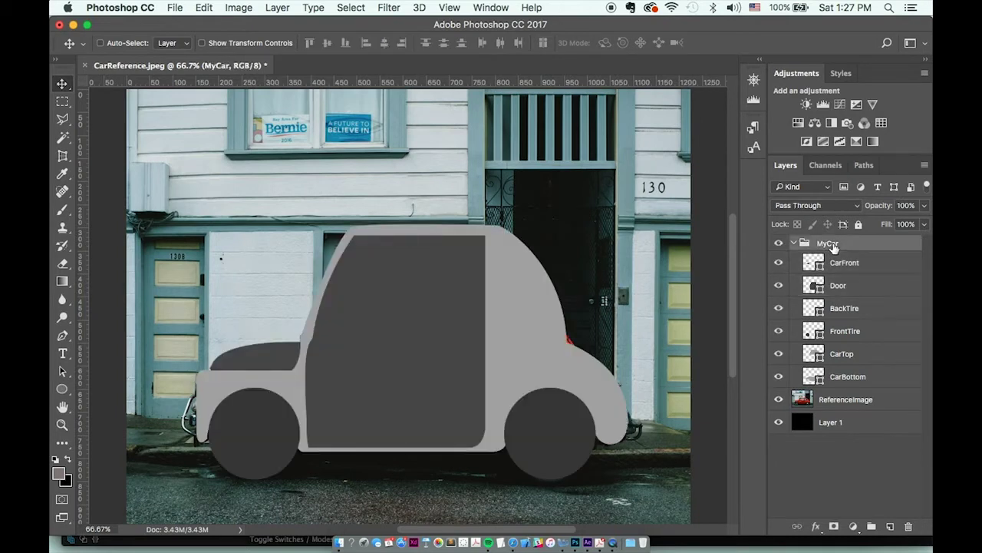
{"action": "left_click", "coordinate": [892, 526]}
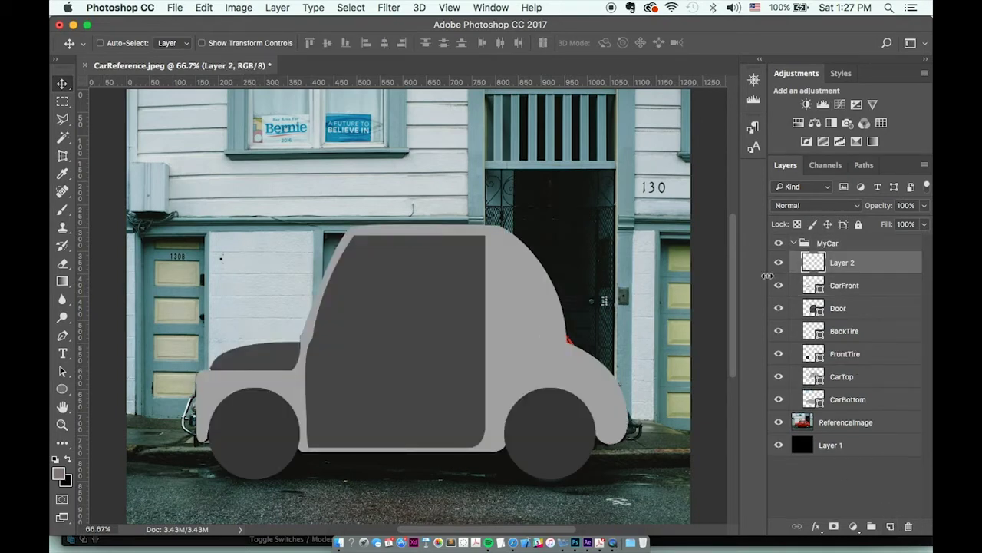
{"action": "left_click_drag", "start_coordinate": [844, 263], "coordinate": [844, 235]}
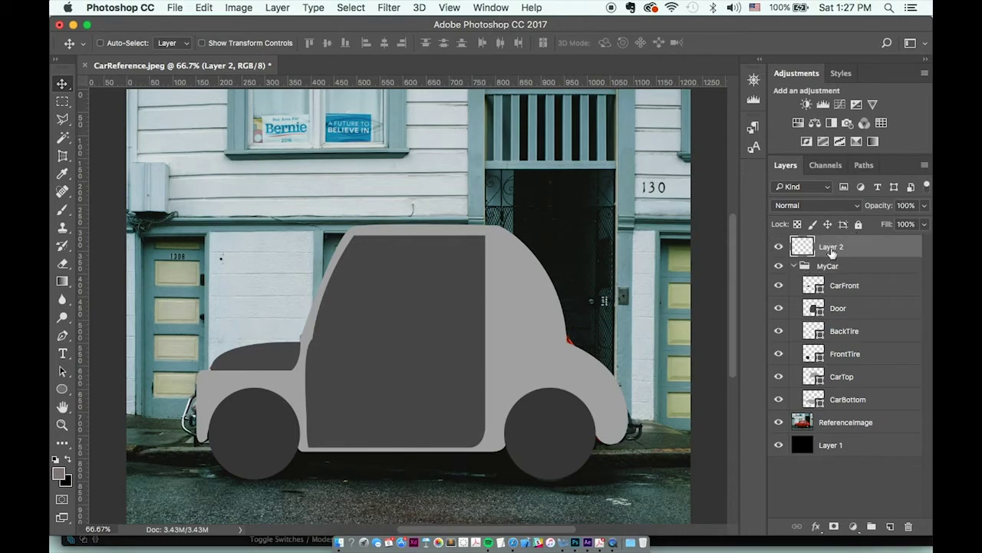
{"action": "left_click", "coordinate": [794, 266]}
{"action": "left_click", "coordinate": [778, 265]}
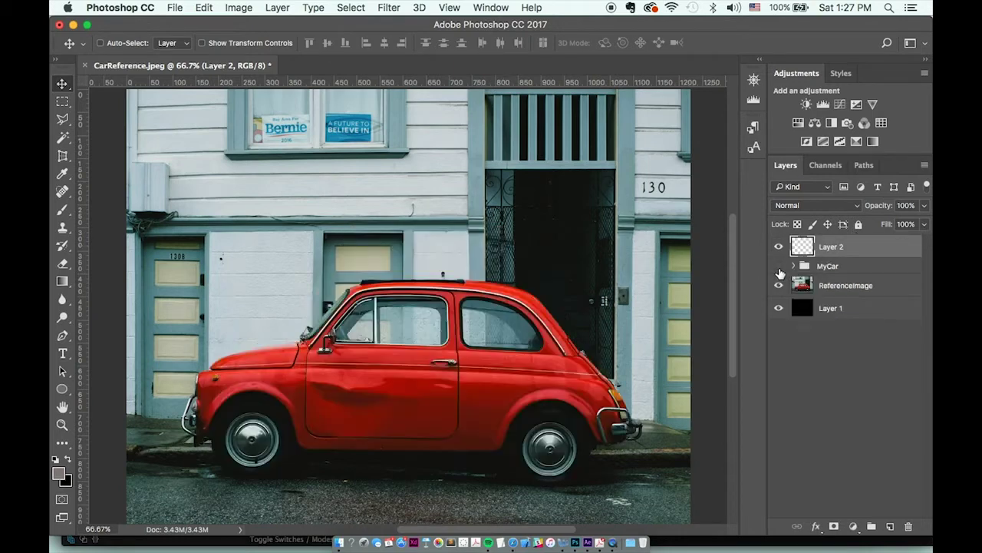
- Show the MyCar group, compare it with the reference photo at 60% opacity, and restore the group's opacity to 100%
{"action": "left_click", "coordinate": [778, 266]}
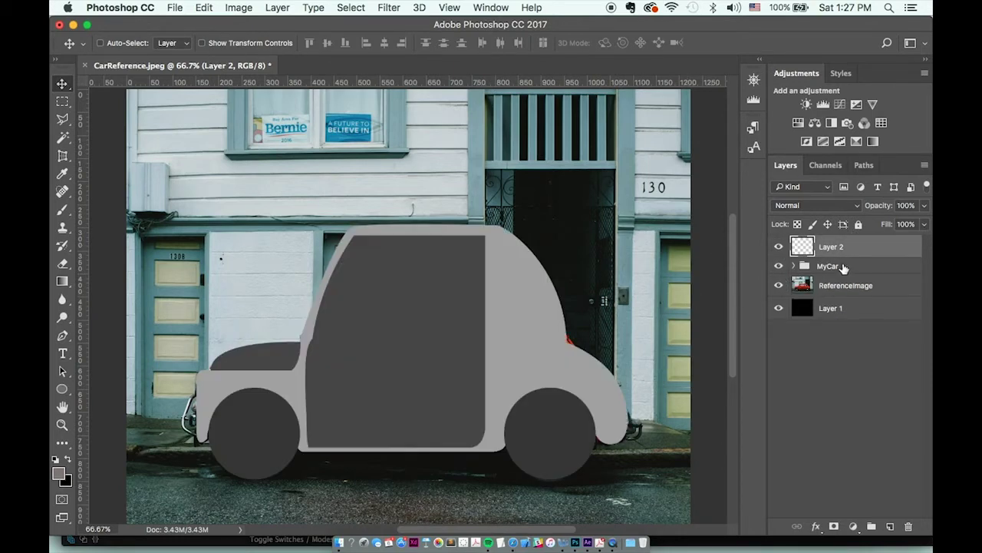
{"action": "left_click", "coordinate": [827, 266]}
{"action": "left_click", "coordinate": [924, 205]}
{"action": "left_click_drag", "start_coordinate": [925, 222], "coordinate": [897, 224]}
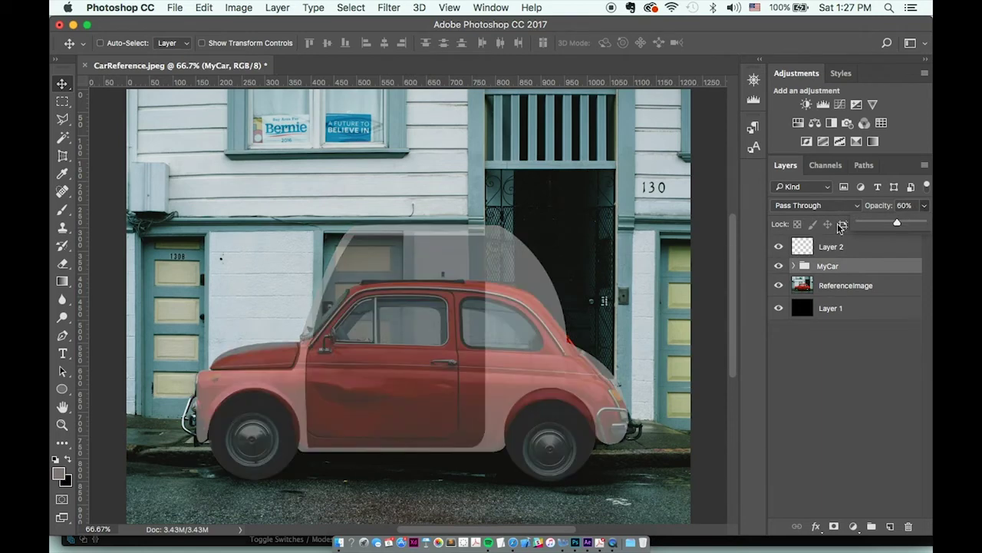
{"action": "key", "text": "p"}
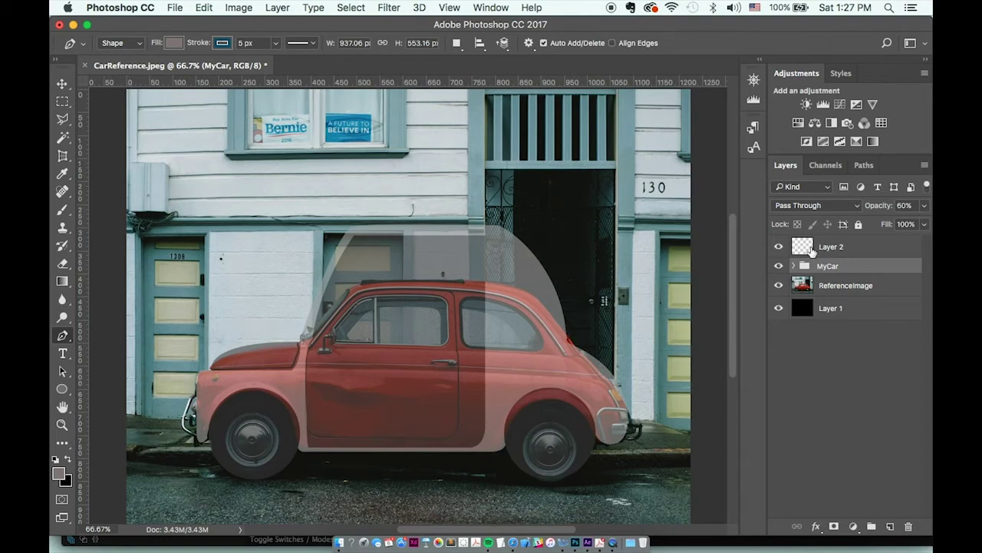
{"action": "left_click", "coordinate": [924, 205]}
{"action": "left_click_drag", "start_coordinate": [919, 224], "coordinate": [929, 221]}
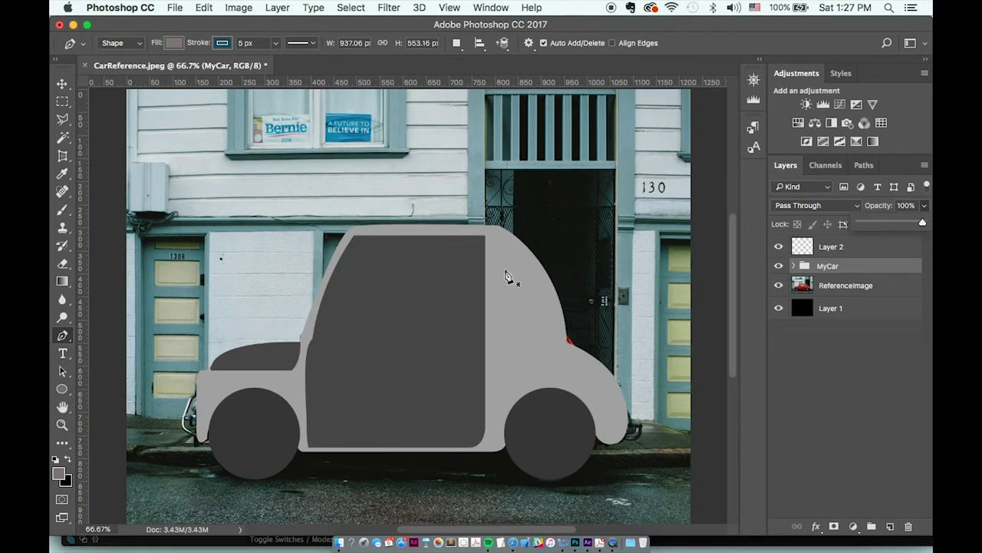
- Draw a dark gray rounded rectangle without stroke, about 270 by 214 px with a 6 px radius, as the window in the upper door
{"action": "left_click", "coordinate": [61, 392]}
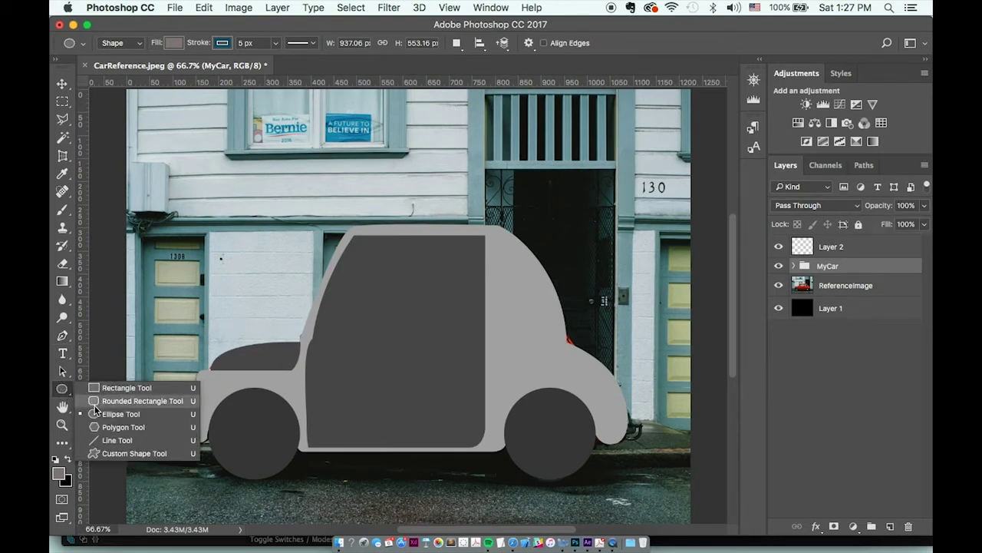
{"action": "left_click", "coordinate": [175, 401]}
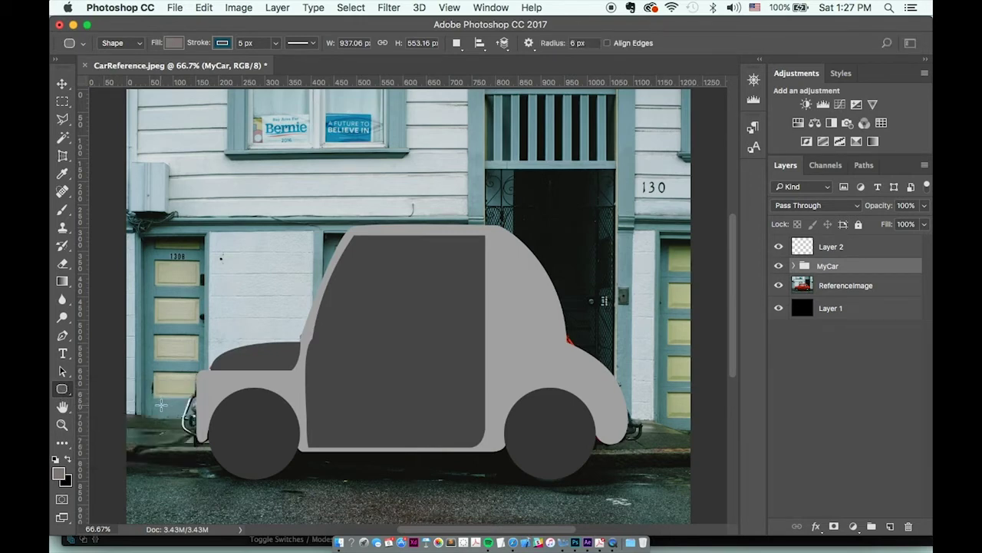
{"action": "left_click", "coordinate": [175, 43]}
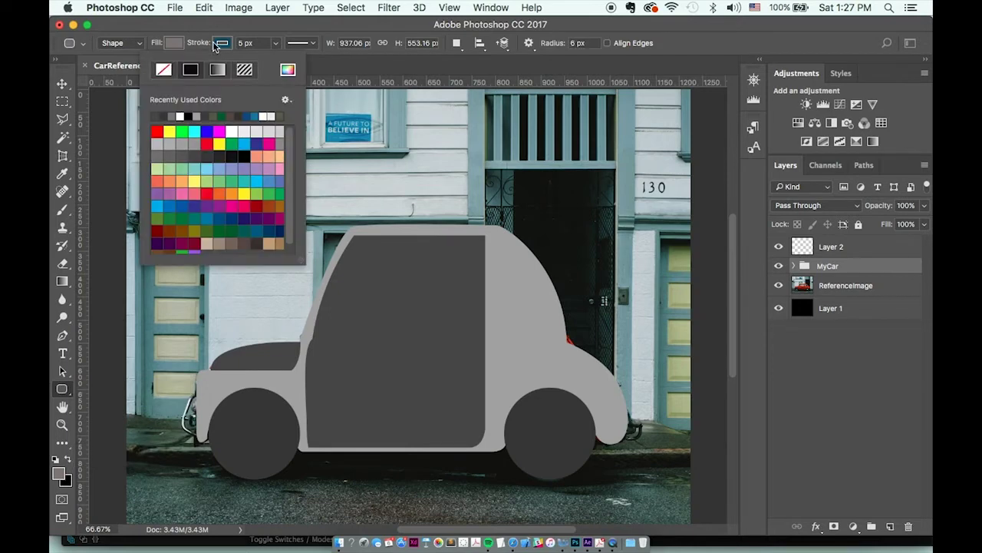
{"action": "left_click", "coordinate": [162, 70]}
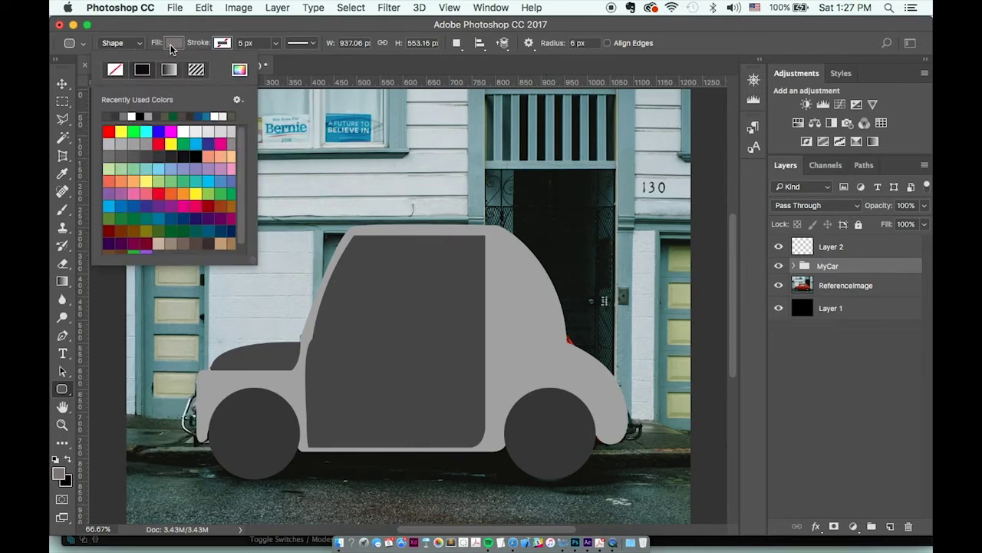
{"action": "left_click", "coordinate": [114, 113]}
{"action": "left_click_drag", "start_coordinate": [354, 241], "coordinate": [477, 338]}
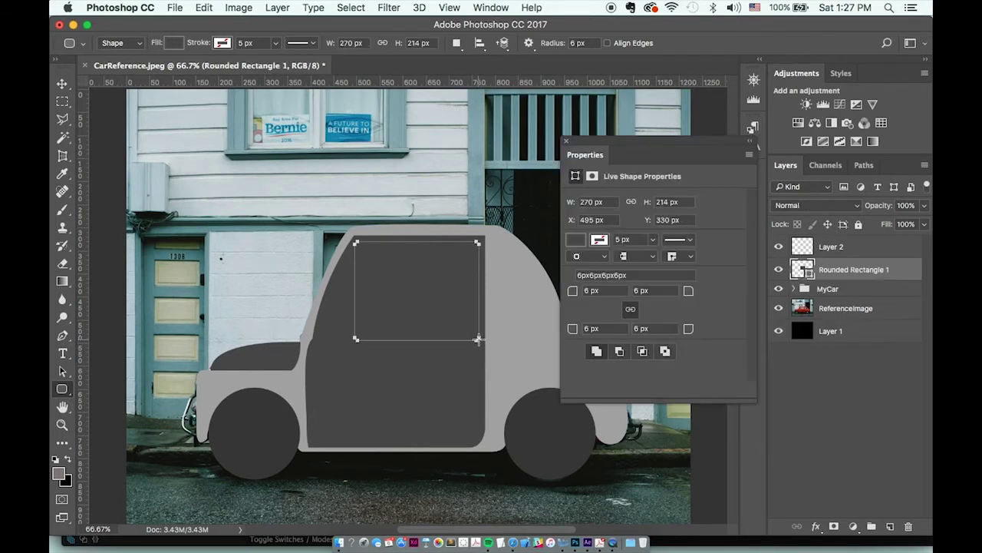
- Change the door window's fill to a darker, near-black gray and close its shape properties
{"action": "left_click", "coordinate": [578, 240]}
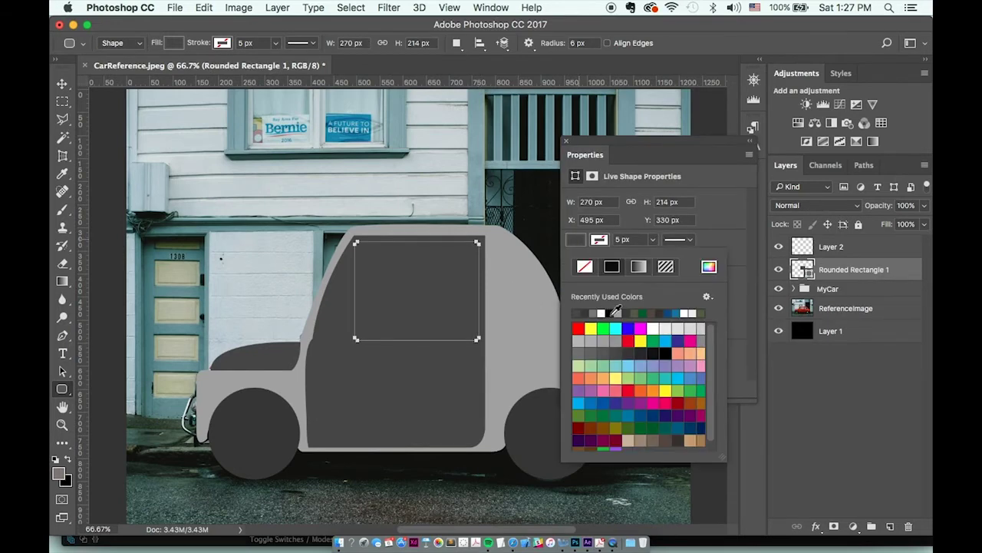
{"action": "left_click", "coordinate": [629, 355]}
{"action": "left_click", "coordinate": [644, 351]}
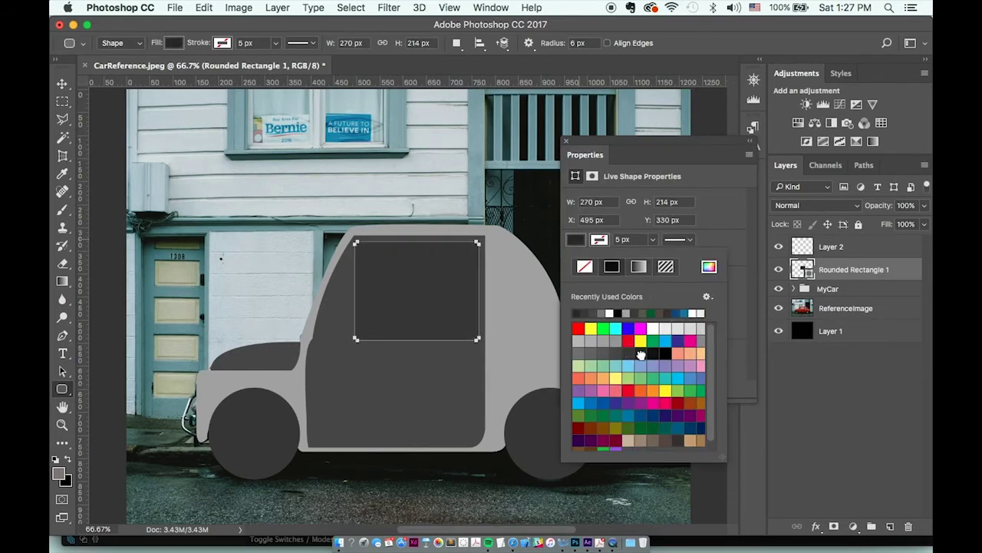
{"action": "left_click", "coordinate": [64, 86]}
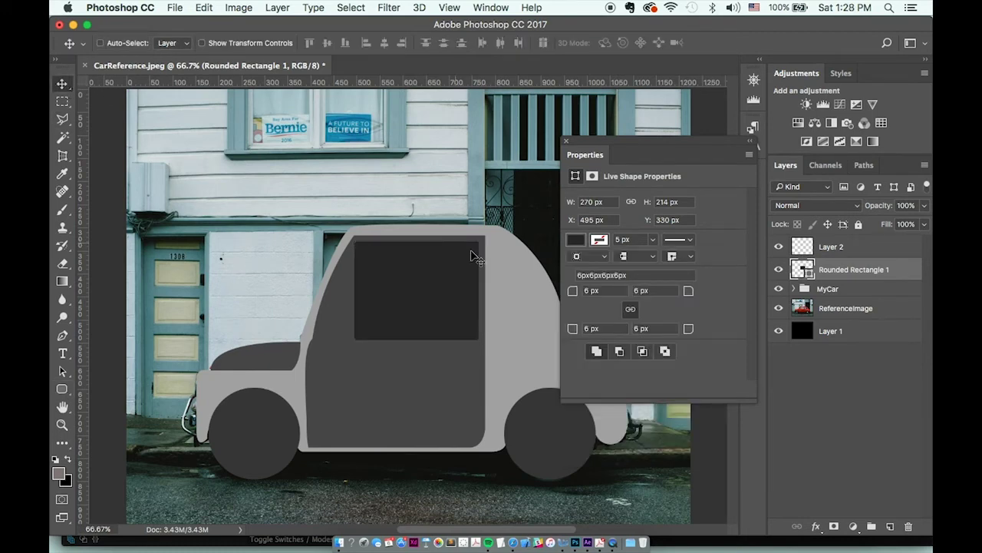
{"action": "left_click", "coordinate": [566, 141]}
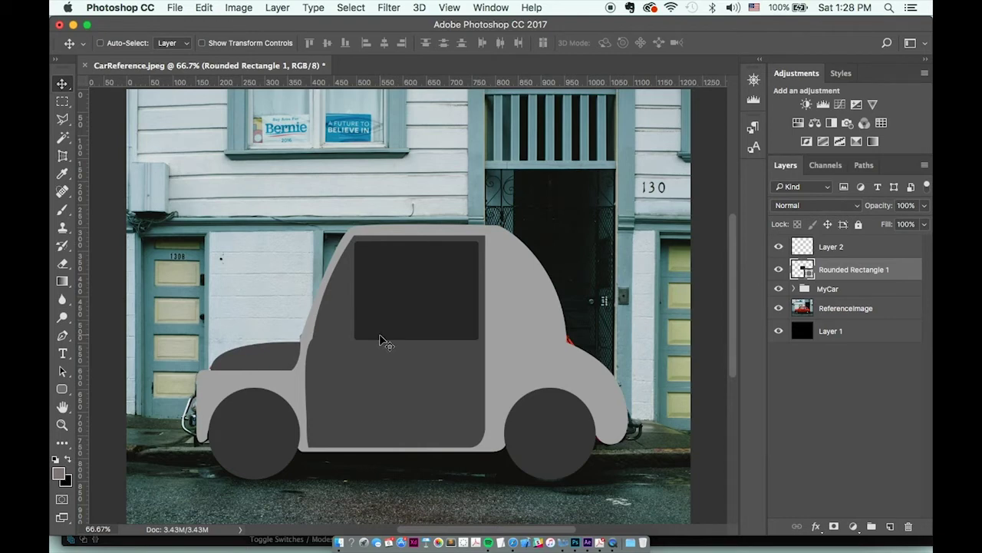
- Scale the door window shorter by raising its lower edge, keeping the upper edge and width in place
{"action": "left_click", "coordinate": [254, 7]}
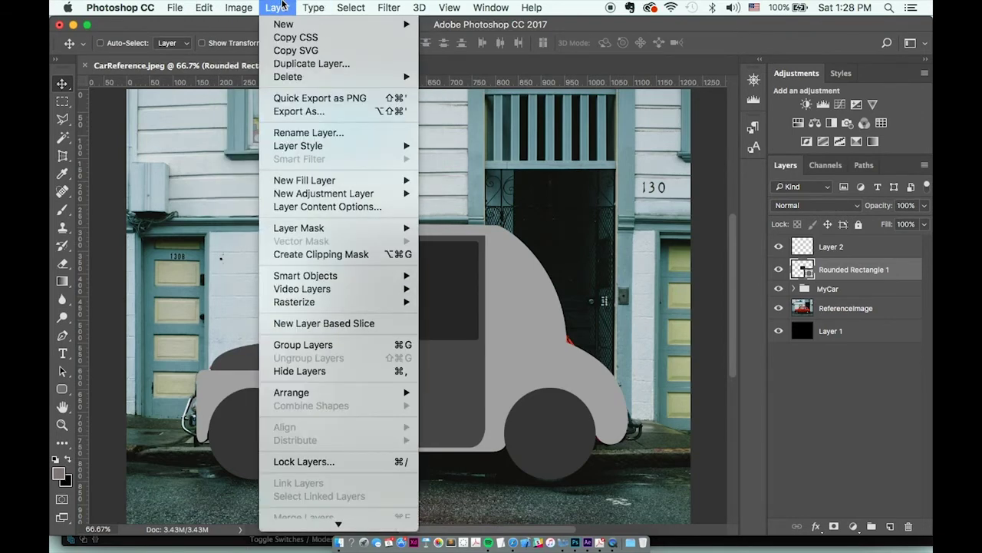
{"action": "mouse_move", "coordinate": [207, 5]}
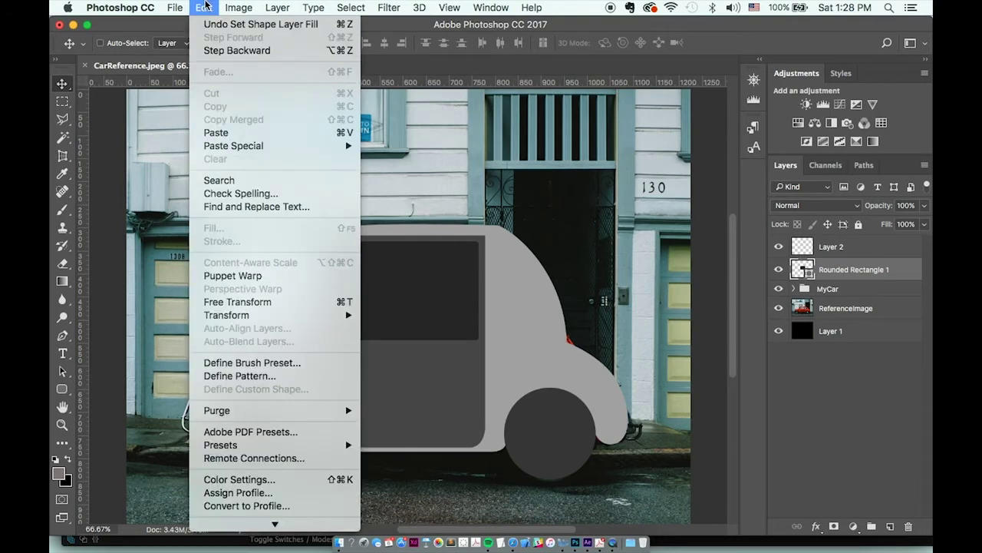
{"action": "mouse_move", "coordinate": [291, 312]}
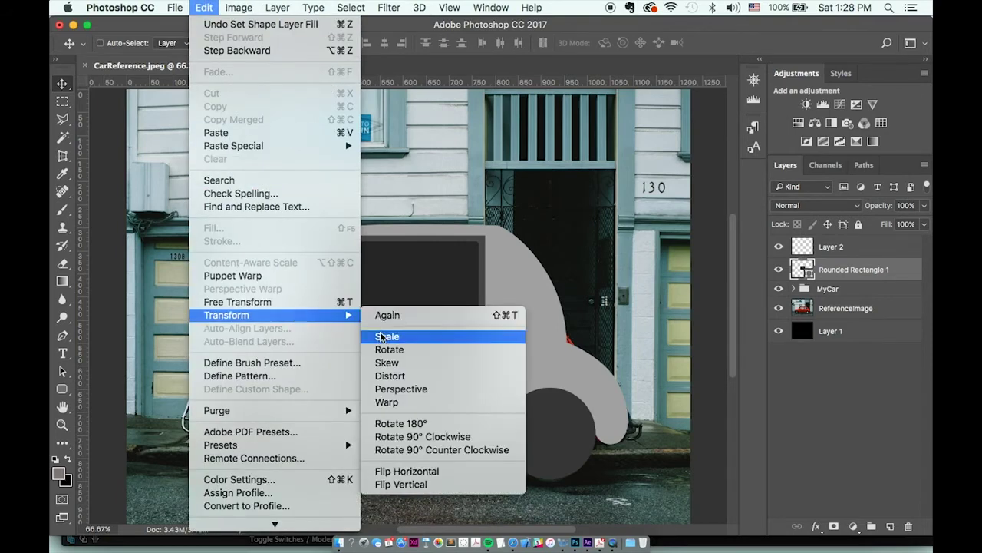
{"action": "left_click", "coordinate": [384, 337]}
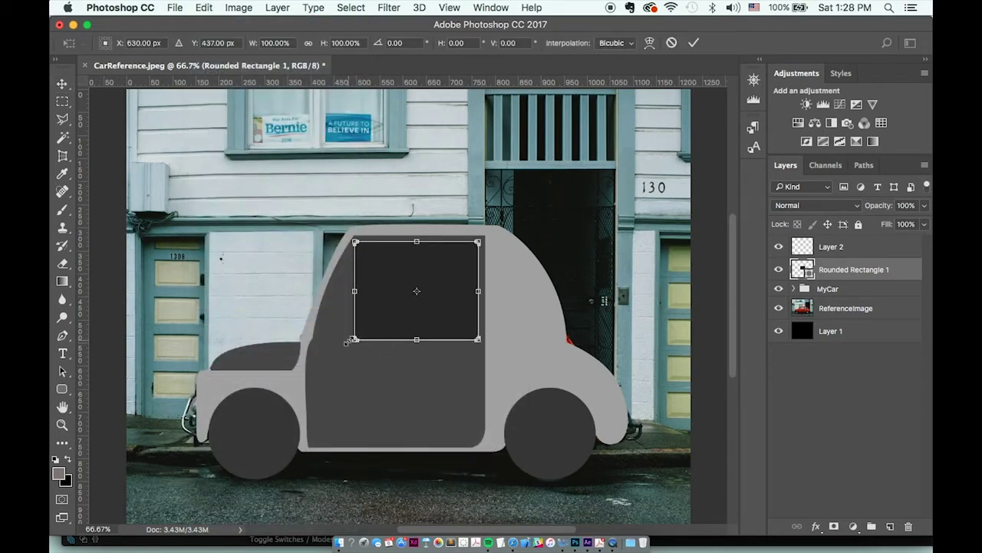
{"action": "left_click_drag", "start_coordinate": [349, 342], "coordinate": [279, 372]}
{"action": "key", "text": "ctrl+z"}
{"action": "left_click_drag", "start_coordinate": [417, 339], "coordinate": [417, 324]}
{"action": "key", "text": "Return"}
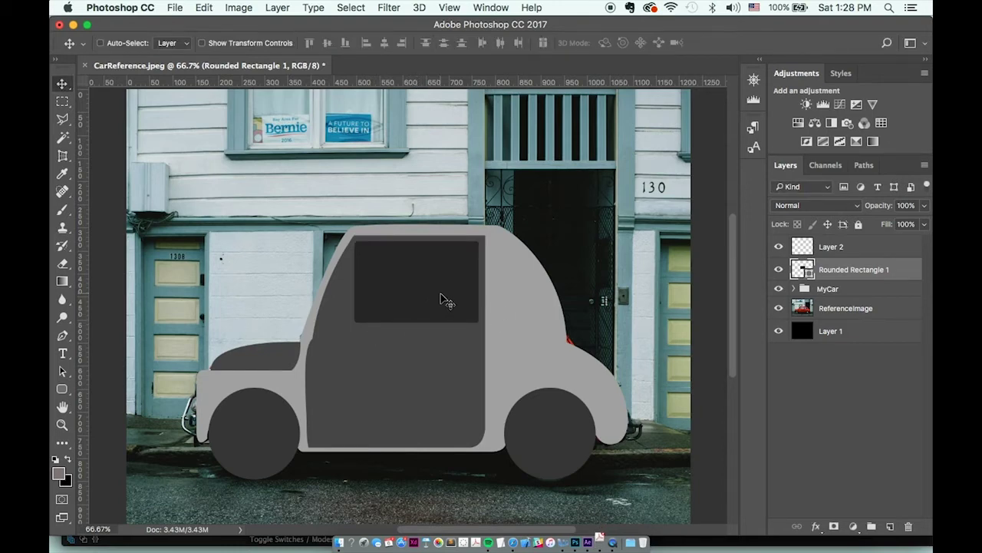
- Slant the door window's front edge by moving its lower front corner forward, and extend its lower edge down to about 352 by 217 px overall
{"action": "key", "text": "super+t"}
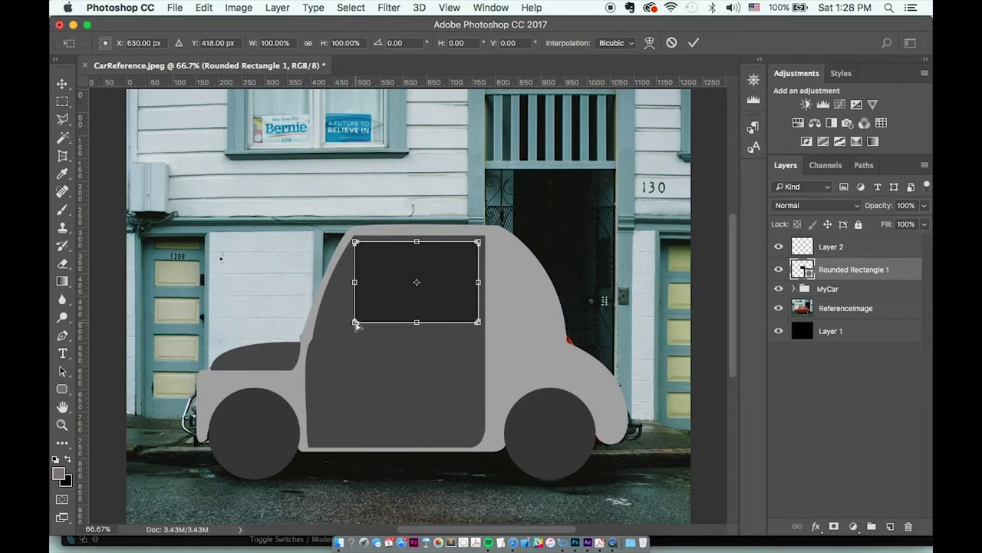
{"action": "left_click_drag", "start_coordinate": [356, 324], "coordinate": [324, 324]}
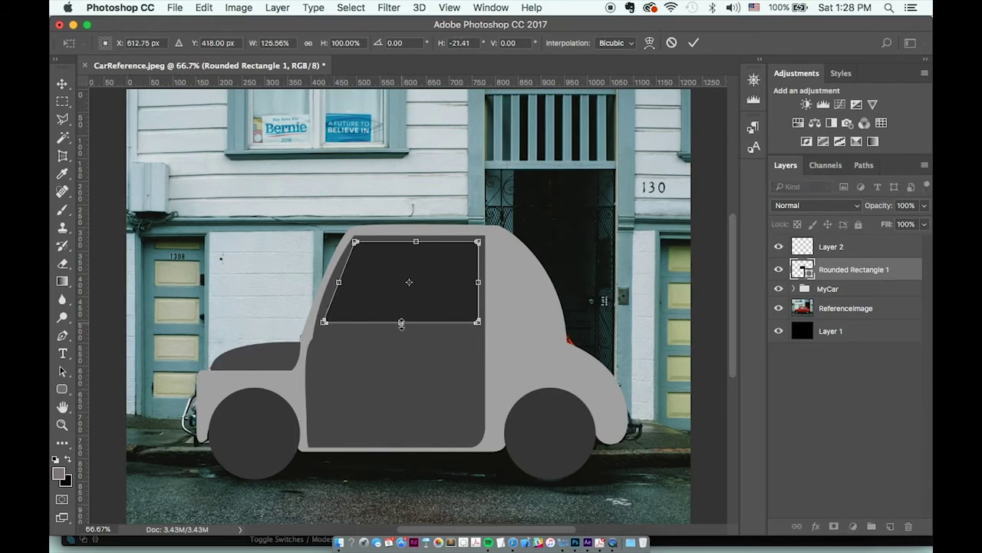
{"action": "left_click_drag", "start_coordinate": [400, 323], "coordinate": [399, 344]}
{"action": "key", "text": "Return"}
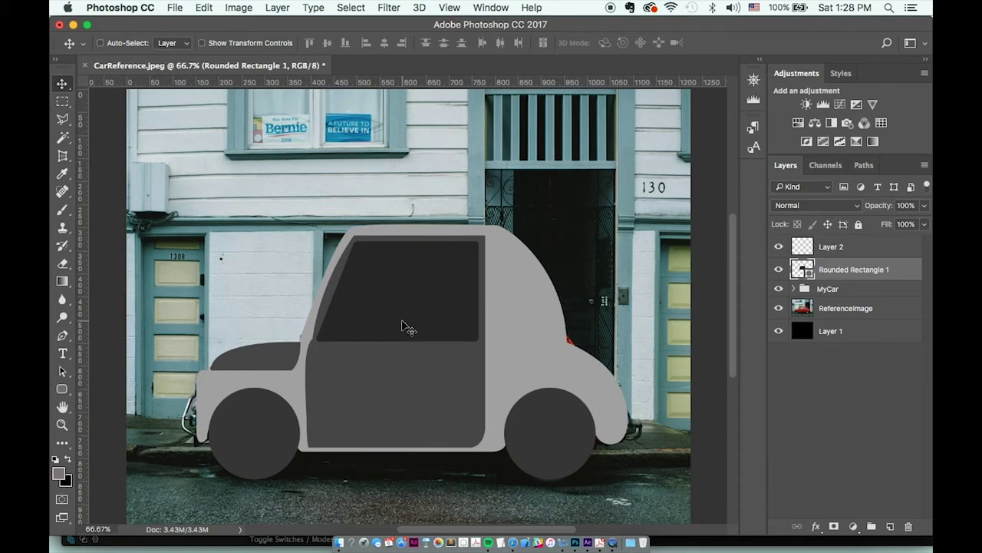
- Draw a rounded rectangle about 144 by 214 px behind the door as the rear window and slant its rear edge inward at the top
{"action": "left_click", "coordinate": [67, 392]}
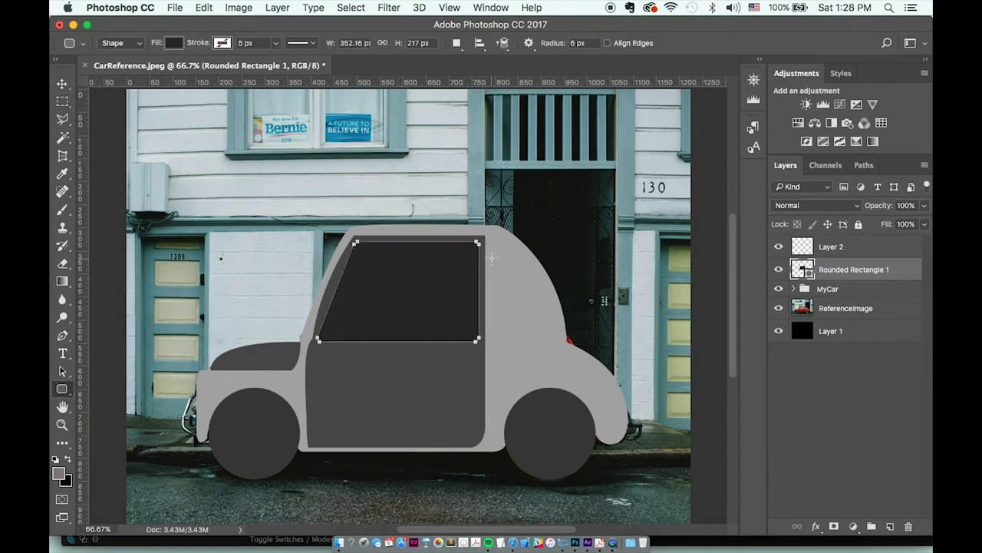
{"action": "left_click_drag", "start_coordinate": [490, 243], "coordinate": [556, 340]}
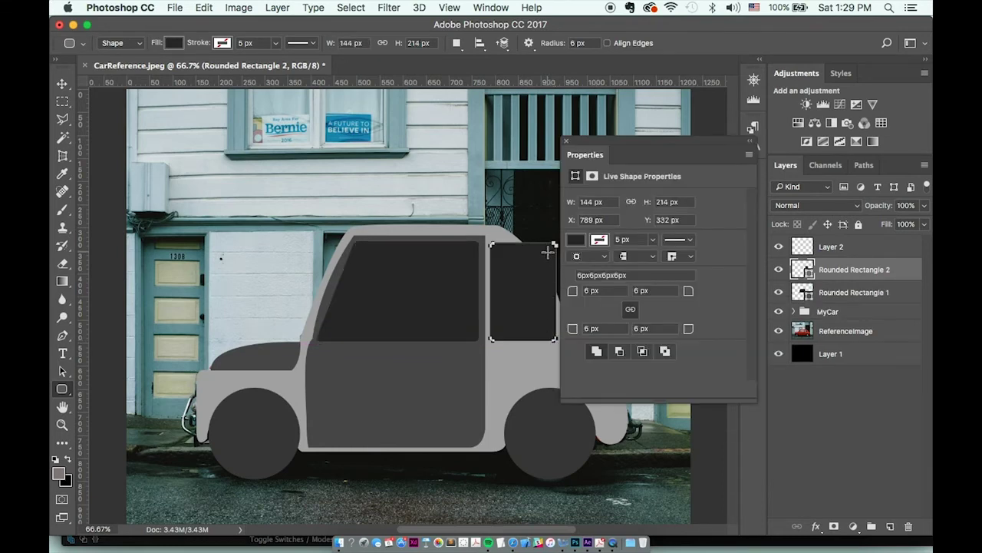
{"action": "key", "text": "ctrl+t"}
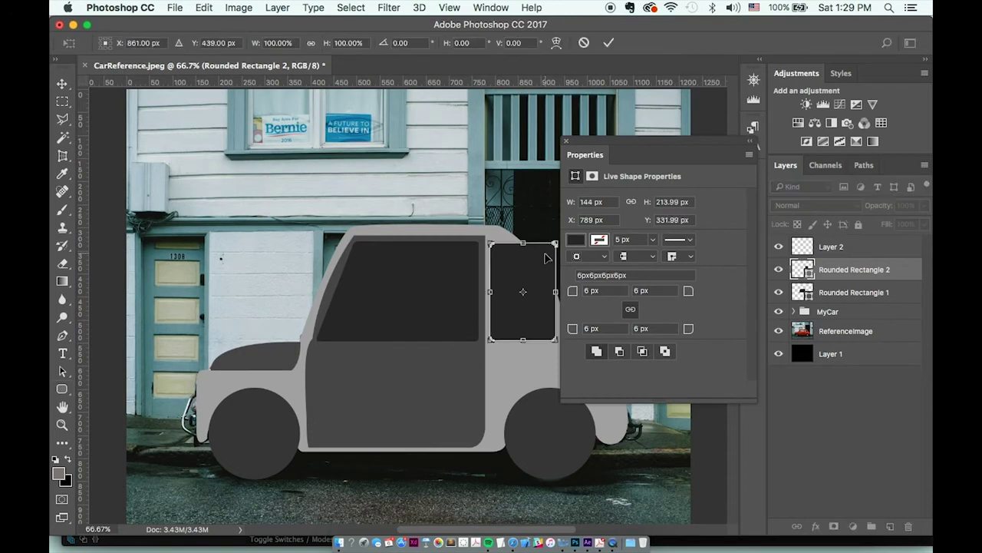
{"action": "left_click", "coordinate": [568, 145]}
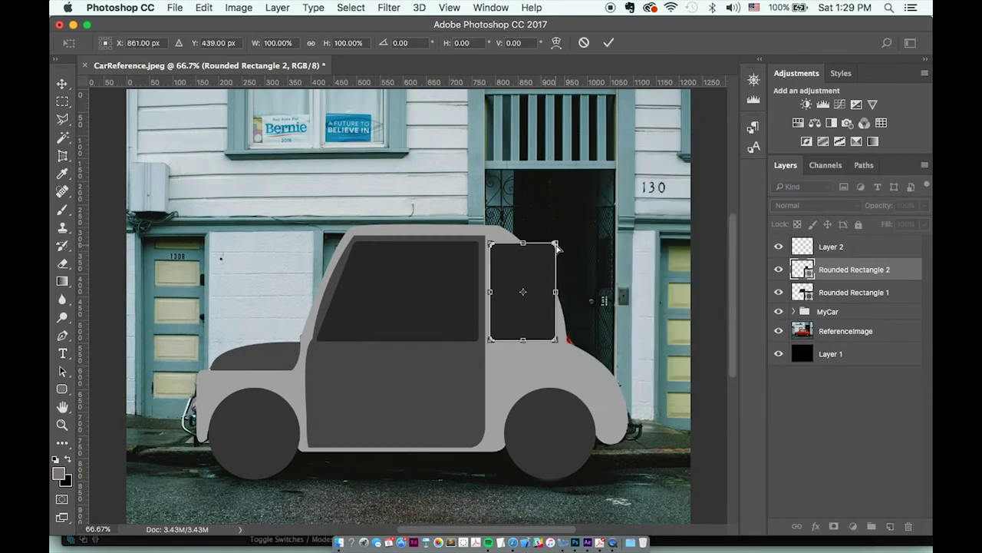
{"action": "left_click_drag", "start_coordinate": [557, 245], "coordinate": [517, 247]}
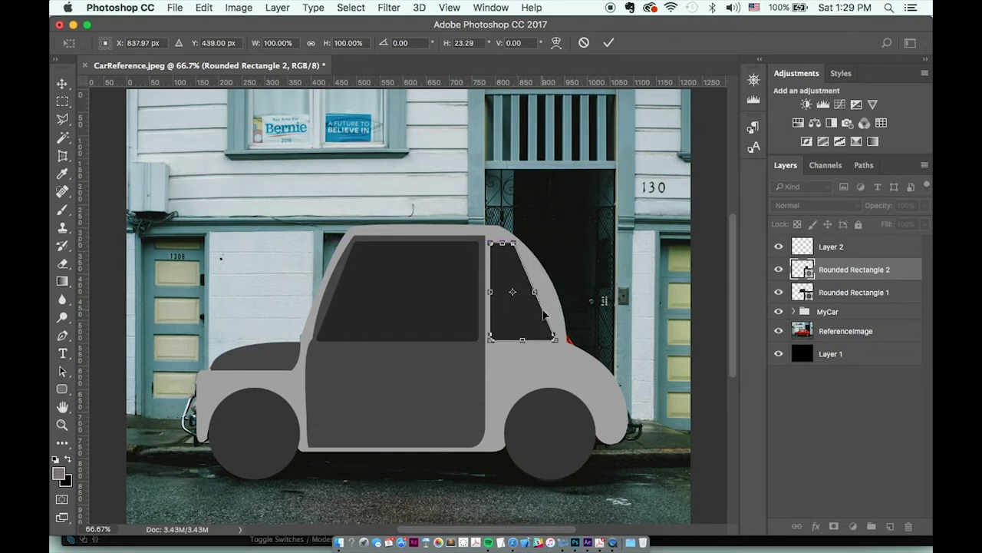
{"action": "key", "text": "Return"}
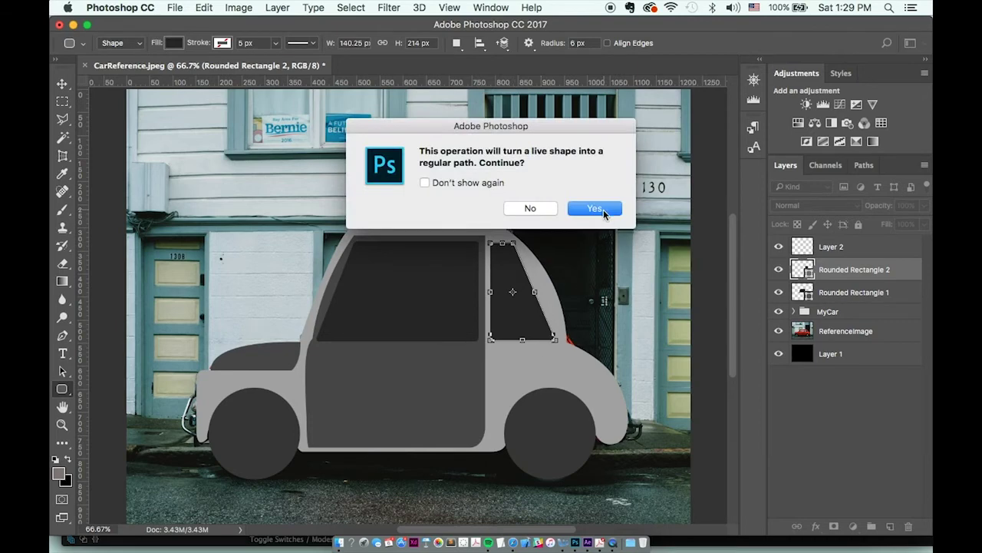
{"action": "left_click", "coordinate": [603, 209]}
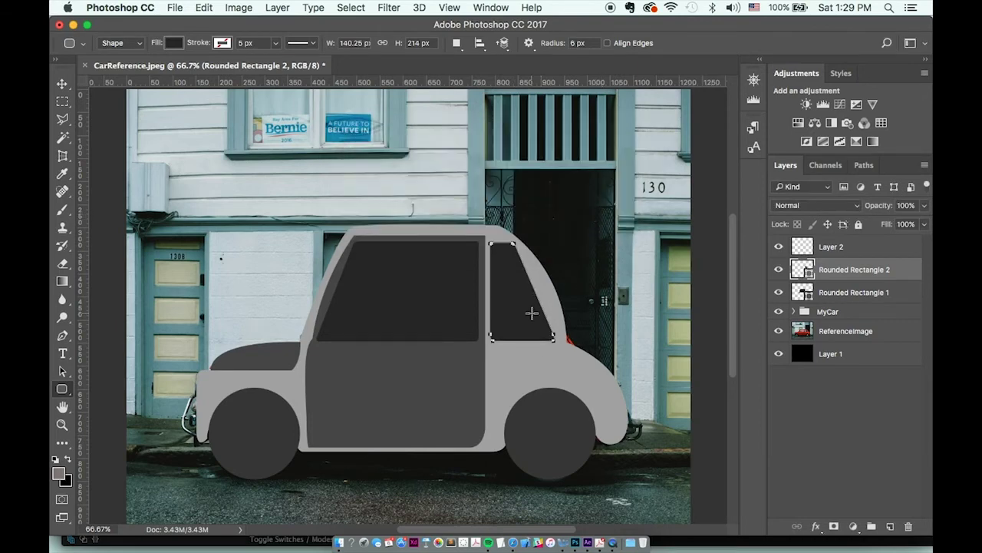
- On a new layer, draw a curved Pen shape about 92 by 212 px along the rear window's slanted edge, following the roofline
{"action": "key", "text": "p"}
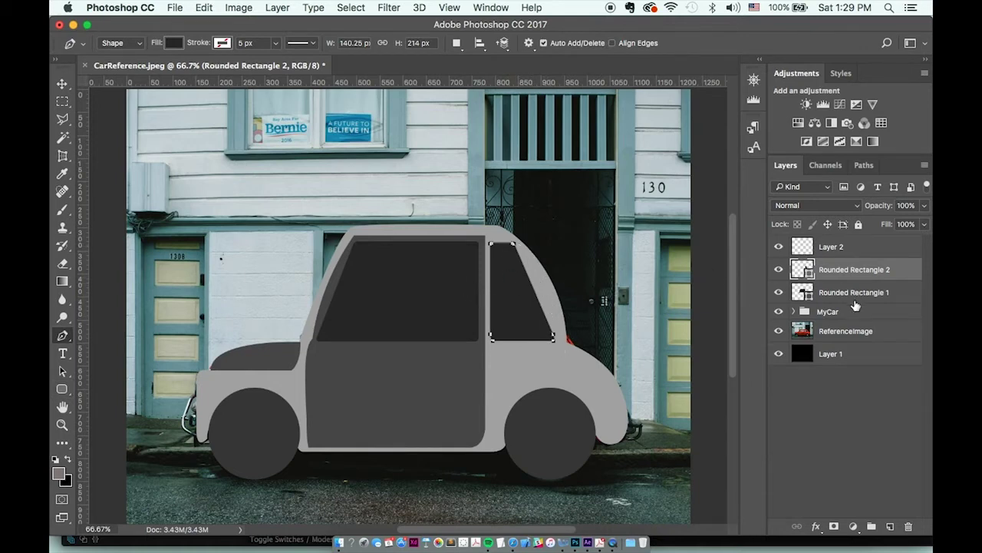
{"action": "left_click", "coordinate": [890, 527]}
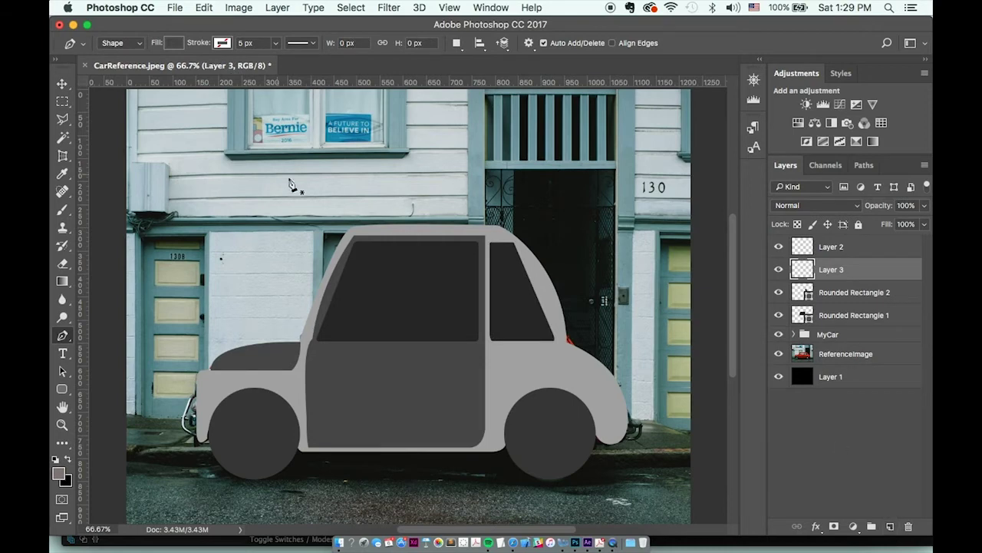
{"action": "left_click", "coordinate": [556, 341]}
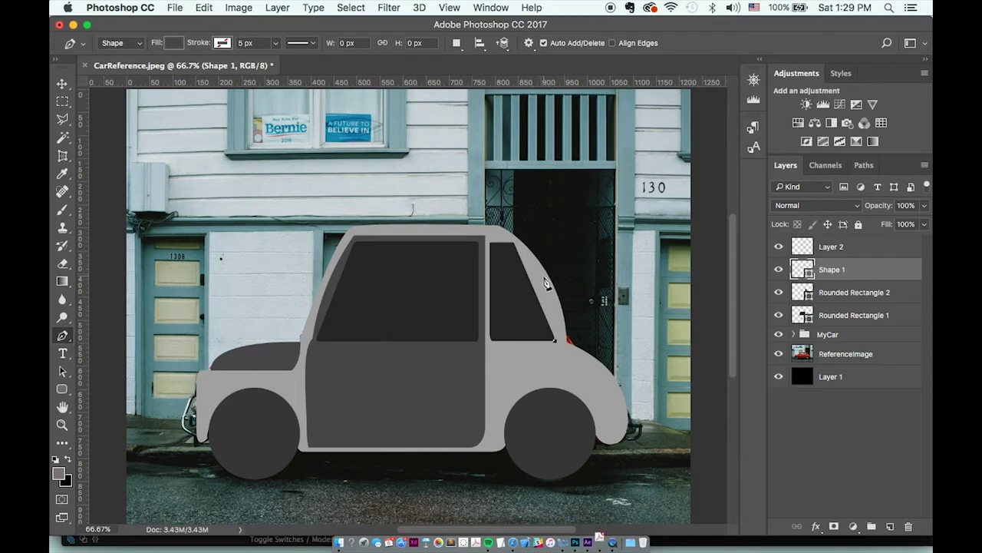
{"action": "left_click_drag", "start_coordinate": [546, 276], "coordinate": [513, 246]}
{"action": "left_click", "coordinate": [516, 250]}
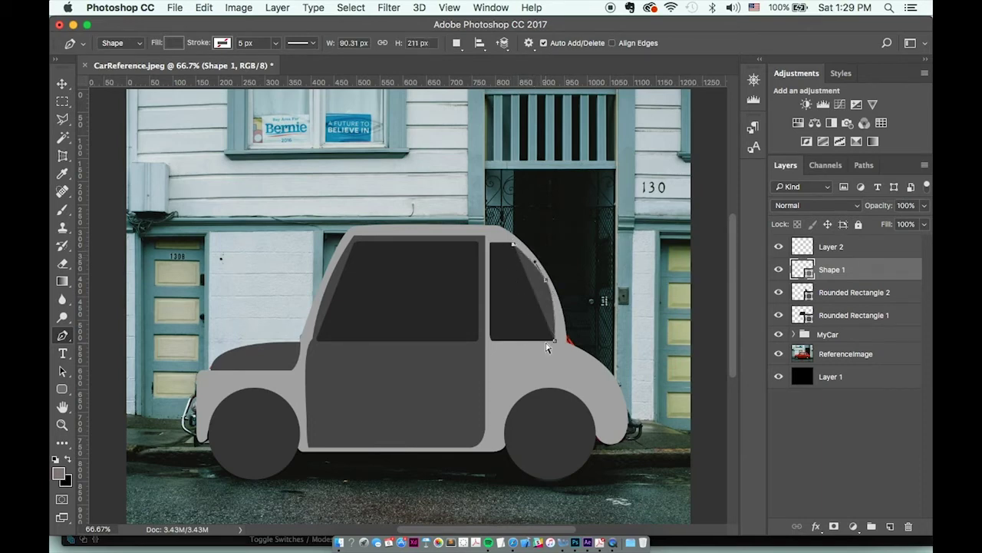
{"action": "key", "text": "super+z"}
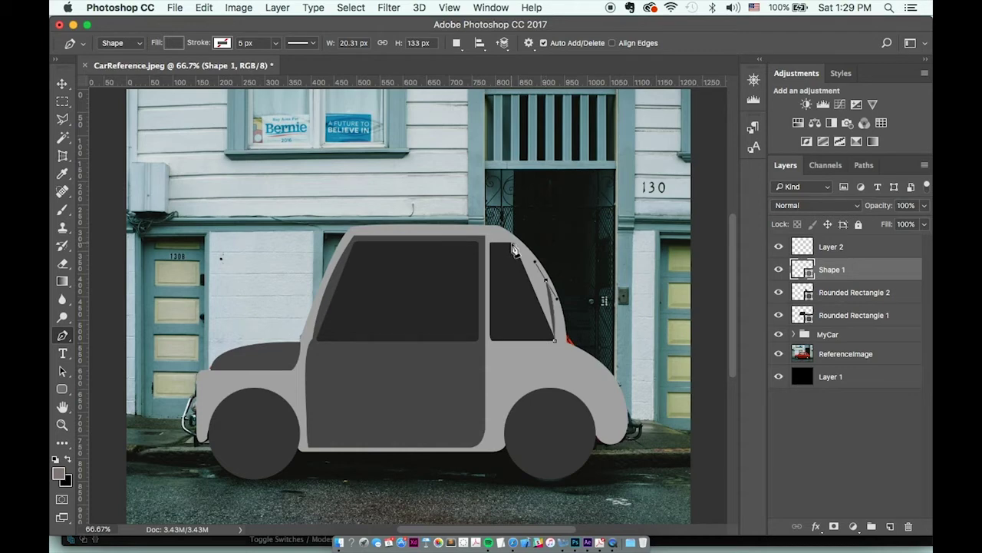
{"action": "left_click", "coordinate": [513, 246]}
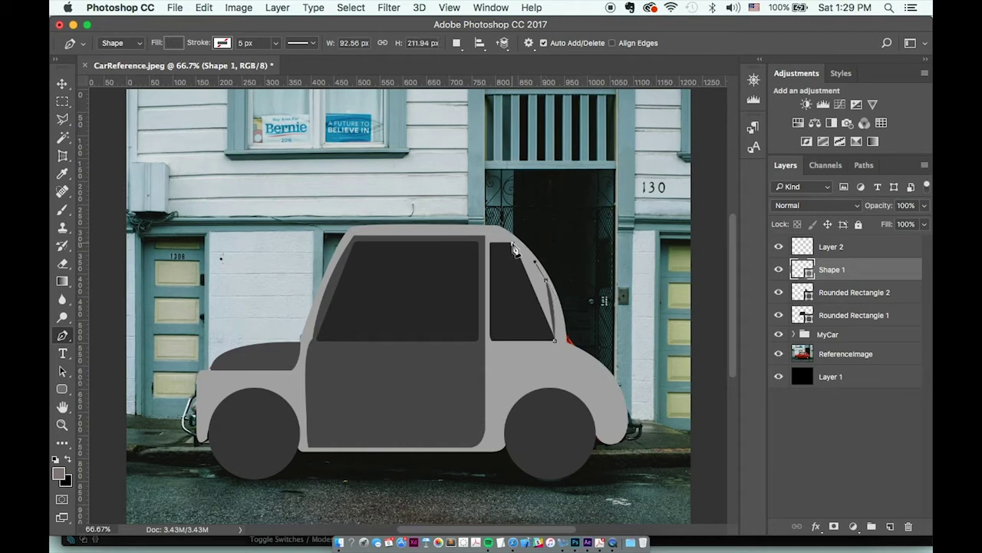
{"action": "left_click", "coordinate": [554, 342]}
{"action": "key", "text": "u"}
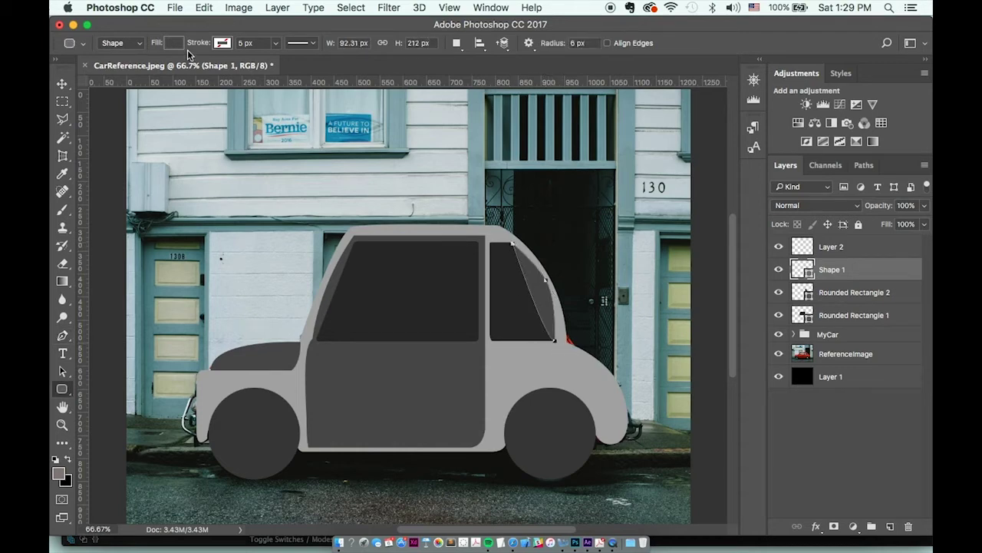
- Fill the curved shape with the rear window's dark grey #252525 and slightly adjust its upper edge along the roofline
{"action": "left_click", "coordinate": [174, 43]}
{"action": "left_click", "coordinate": [240, 69]}
{"action": "left_click", "coordinate": [510, 310]}
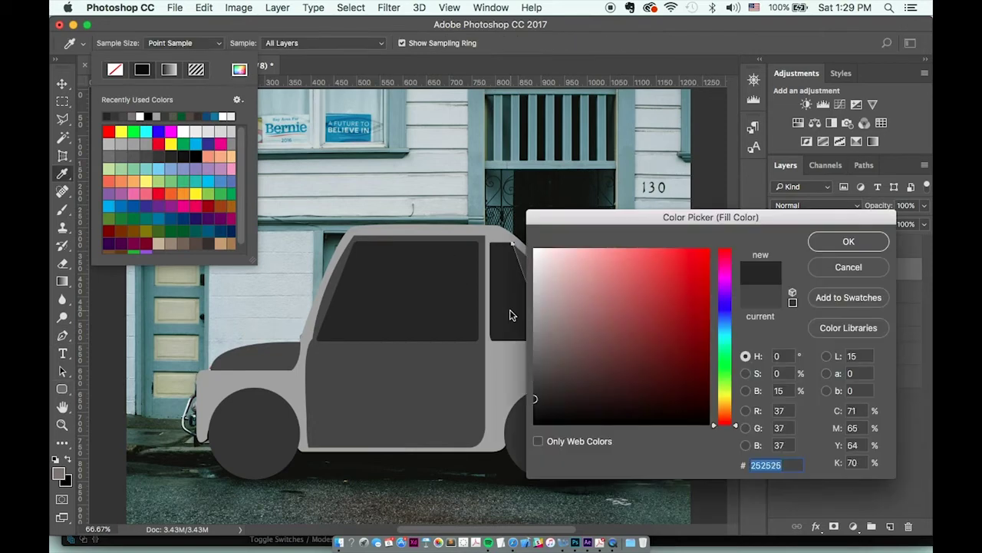
{"action": "key", "text": "Return"}
{"action": "left_click", "coordinate": [64, 83]}
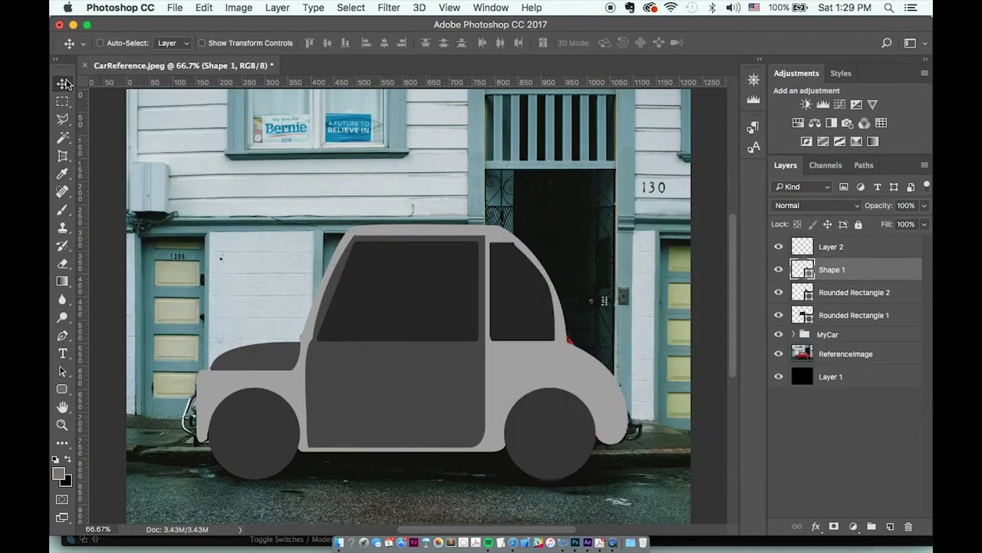
{"action": "key", "text": "super+t"}
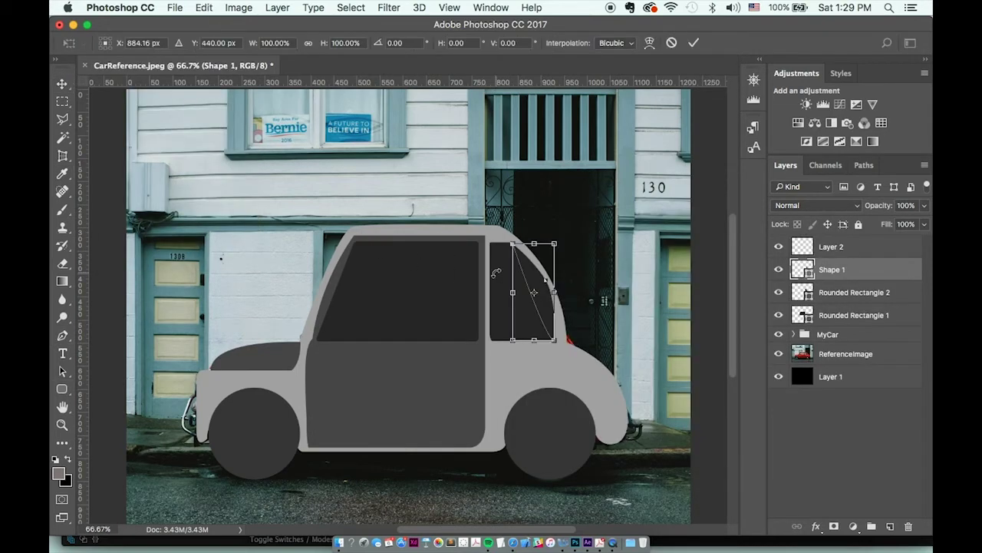
{"action": "mouse_move", "coordinate": [534, 239]}
{"action": "left_mouse_down"}
{"action": "mouse_move", "coordinate": [536, 230]}
{"action": "mouse_move", "coordinate": [542, 242]}
{"action": "left_mouse_up"}
{"action": "key", "text": "Return"}
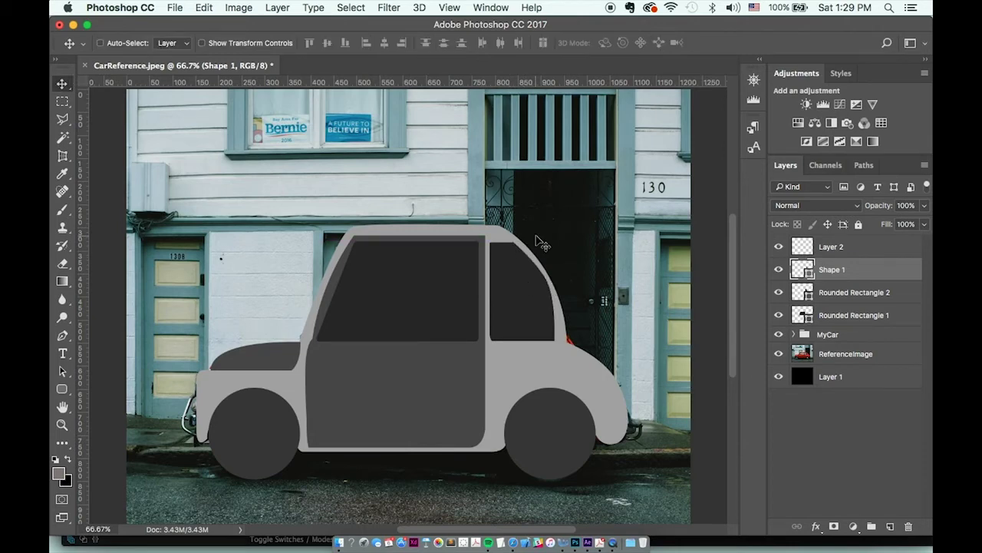
- Merge the curved shape with the rear window rectangle and rename the two window layers WindowBack and WindowFront
{"action": "left_click", "coordinate": [844, 294]}
{"action": "left_click", "coordinate": [848, 276], "text": "shift"}
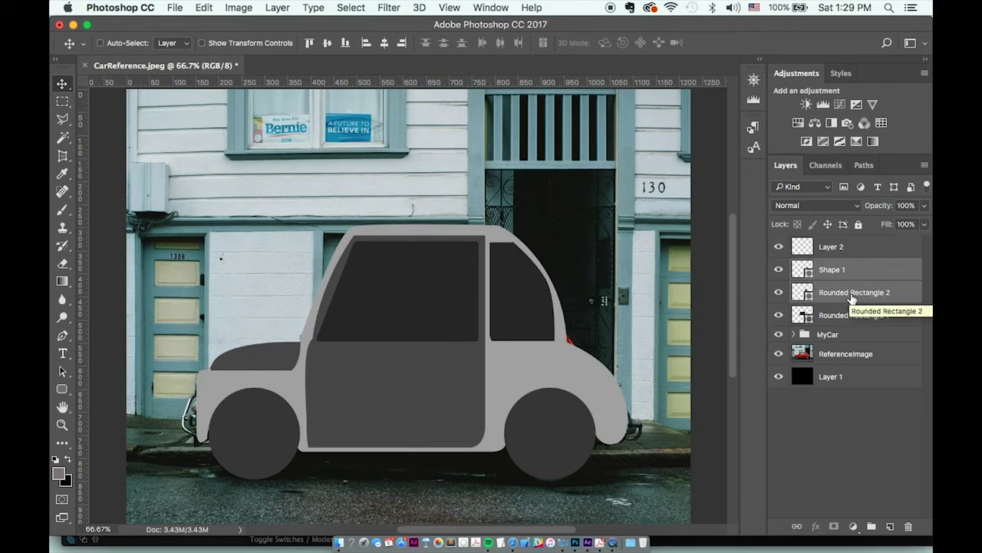
{"action": "key", "text": "super+e"}
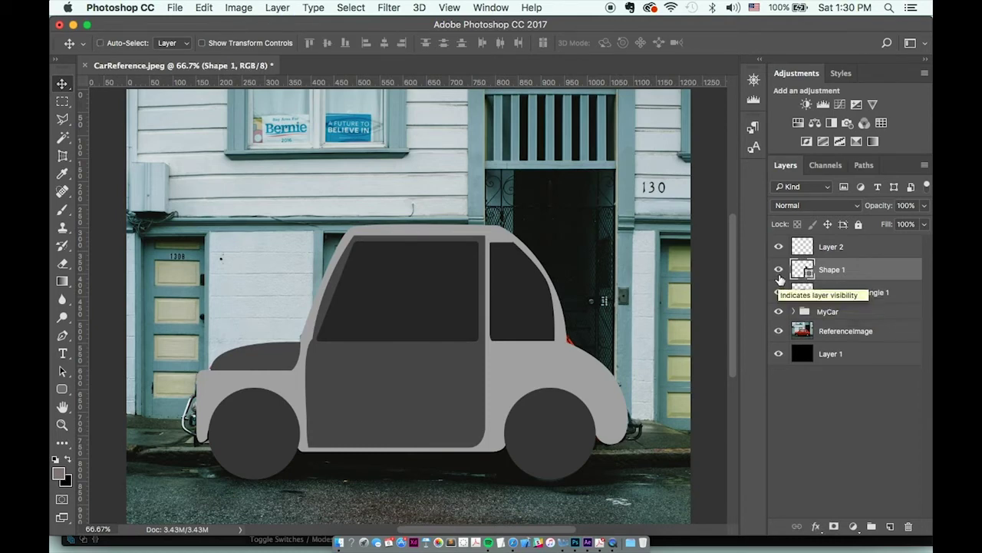
{"action": "left_click", "coordinate": [781, 272]}
{"action": "left_click", "coordinate": [780, 272]}
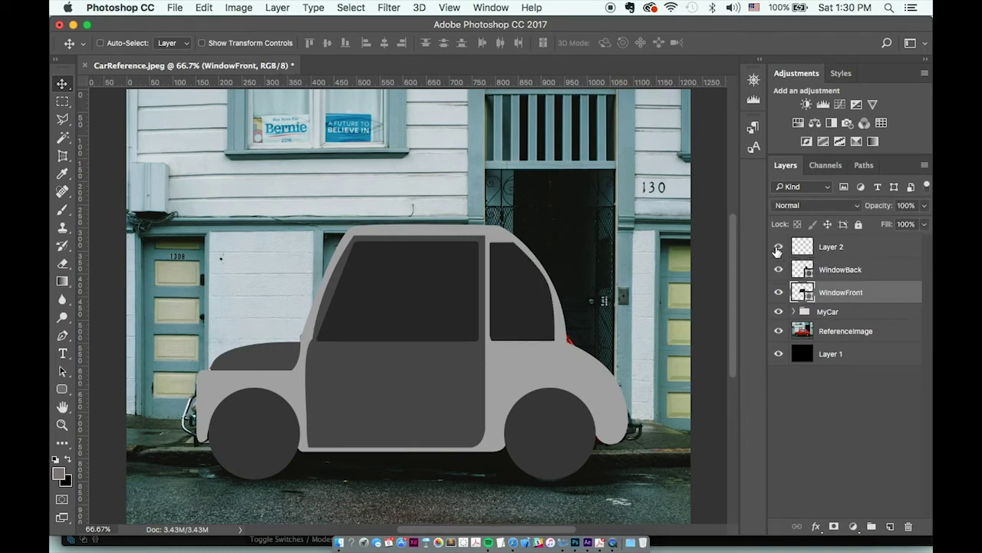
- Draw a rounded rectangle about 81 by 16 px as the handle below the door window's rear corner and fill it with near-black
{"action": "left_click", "coordinate": [831, 251]}
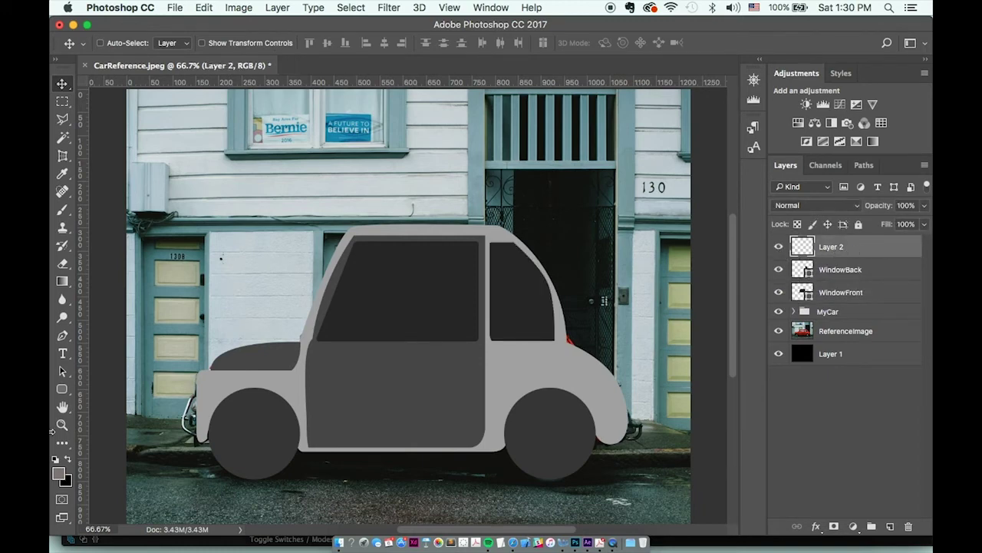
{"action": "left_click", "coordinate": [62, 388]}
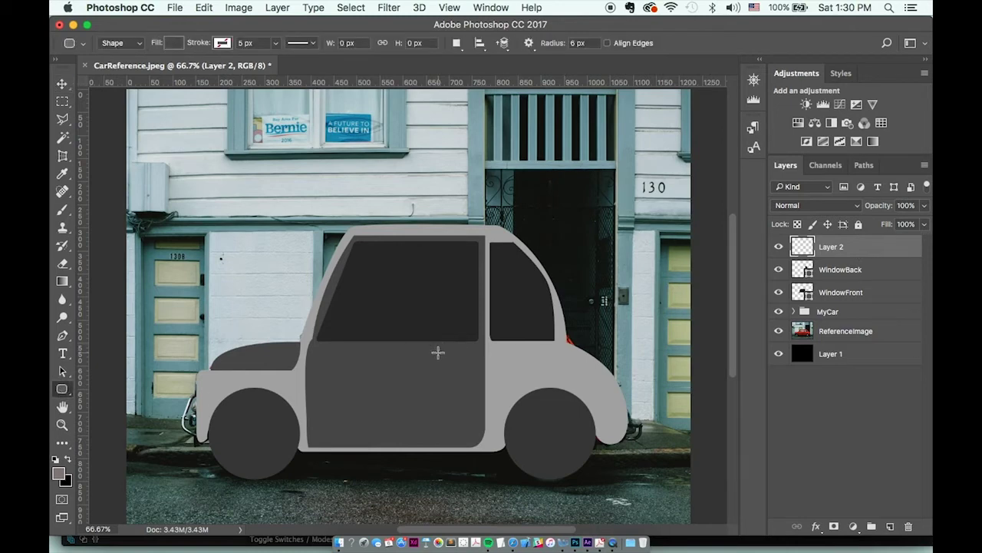
{"action": "right_click", "coordinate": [60, 390]}
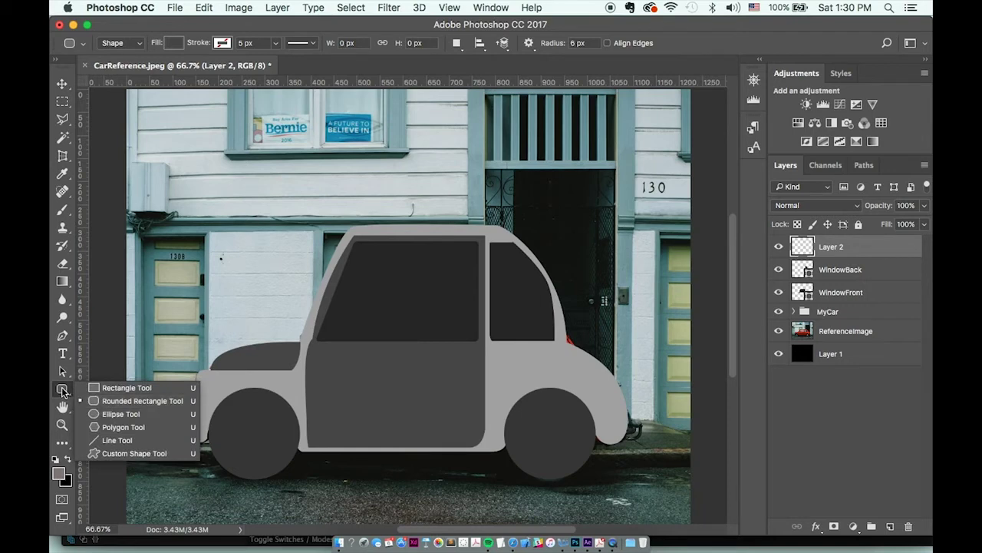
{"action": "left_click_drag", "start_coordinate": [440, 348], "coordinate": [476, 353]}
{"action": "left_click", "coordinate": [577, 240]}
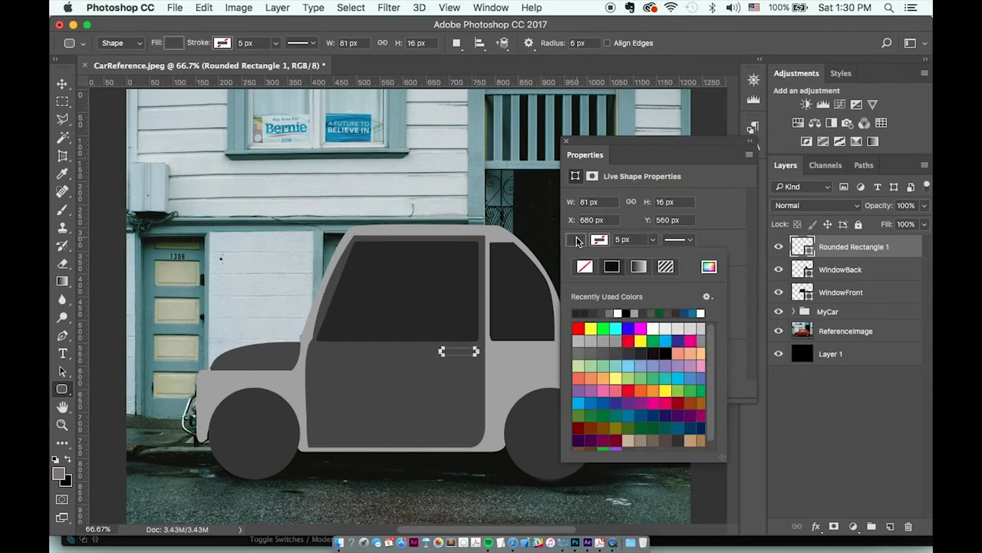
{"action": "left_click", "coordinate": [664, 353]}
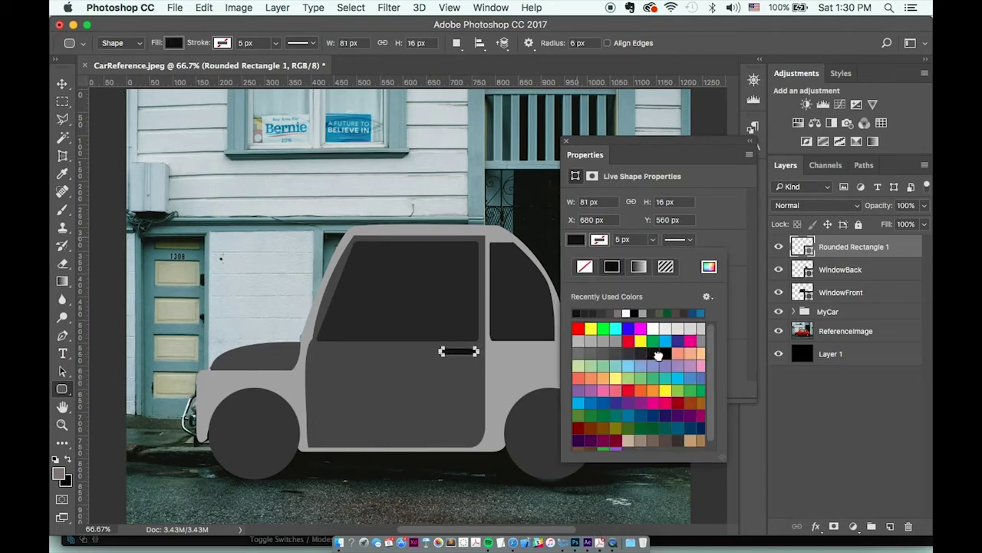
{"action": "left_click", "coordinate": [64, 88]}
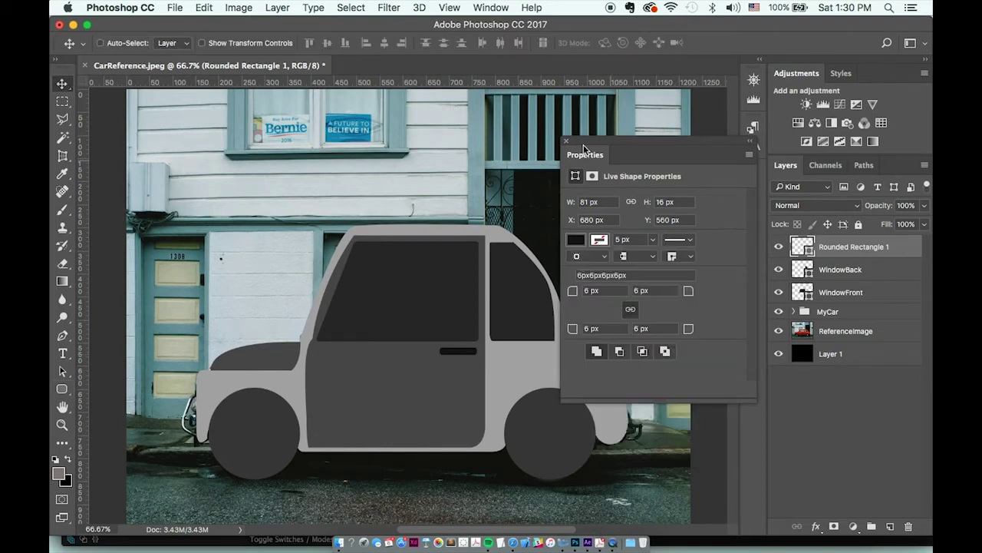
{"action": "left_click", "coordinate": [567, 144]}
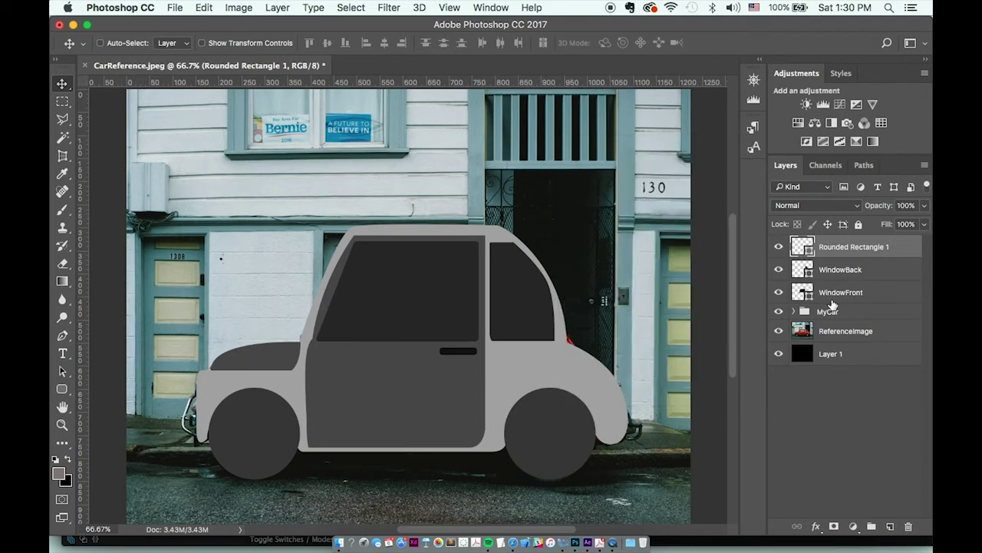
- Move the door handle, WindowBack and WindowFront layers into the MyCar group above CarFront and collapse the group
{"action": "left_click", "coordinate": [794, 311]}
{"action": "left_click", "coordinate": [828, 295]}
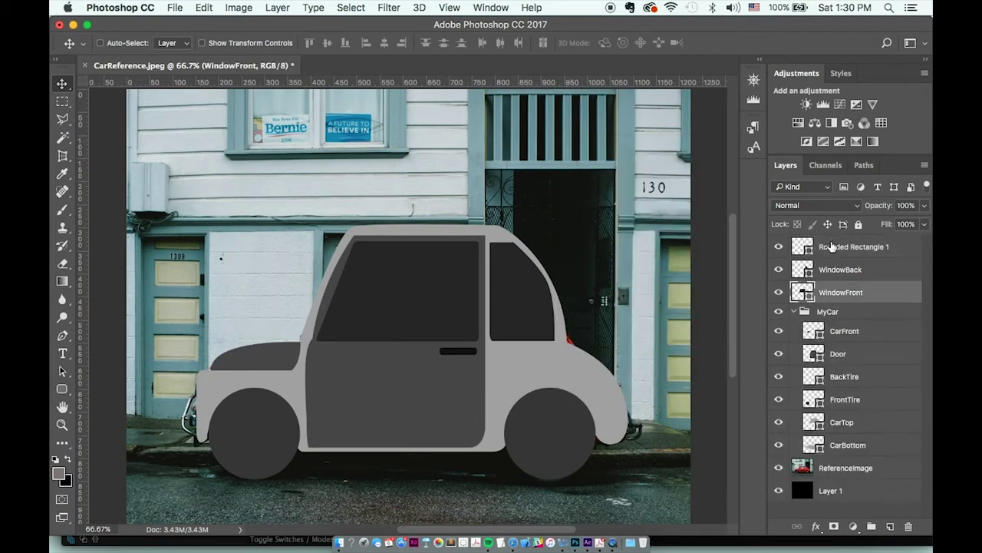
{"action": "left_click", "coordinate": [830, 247], "text": "shift"}
{"action": "left_click_drag", "start_coordinate": [838, 300], "coordinate": [821, 319]}
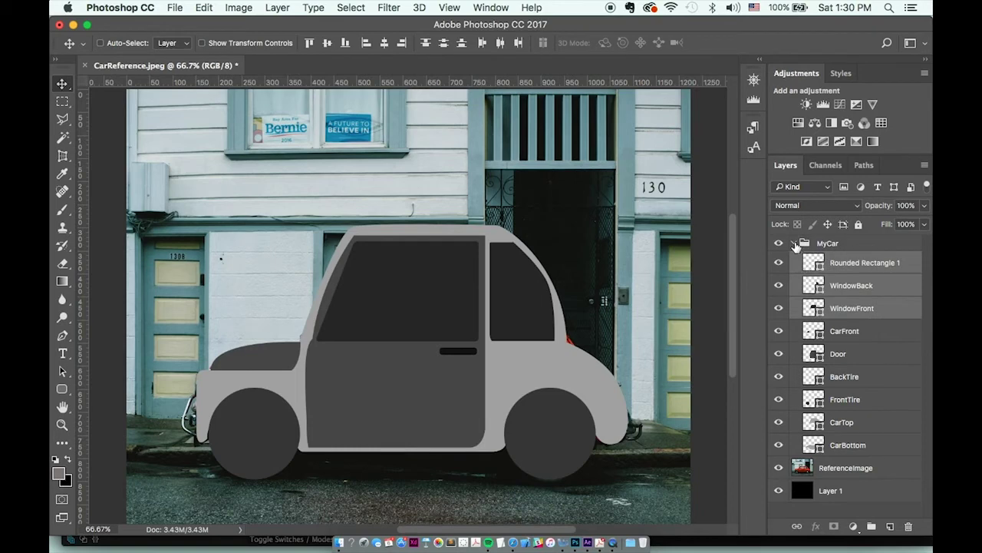
{"action": "left_click", "coordinate": [794, 243]}
- Hide the ReferenceImage layer after checking the MyCar group's visibility, and rename the door handle layer Handle
{"action": "left_click", "coordinate": [779, 244]}
{"action": "left_click", "coordinate": [779, 243]}
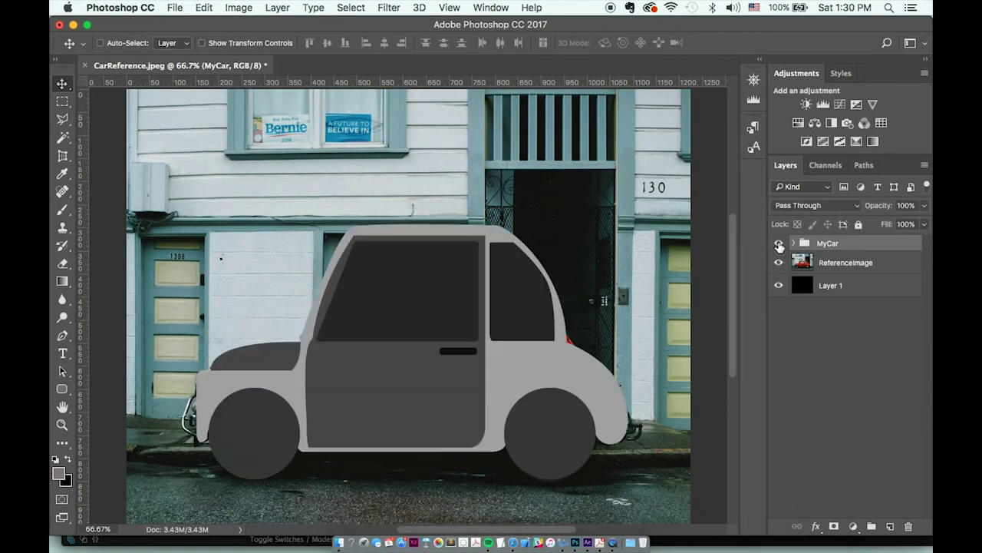
{"action": "left_click", "coordinate": [777, 263]}
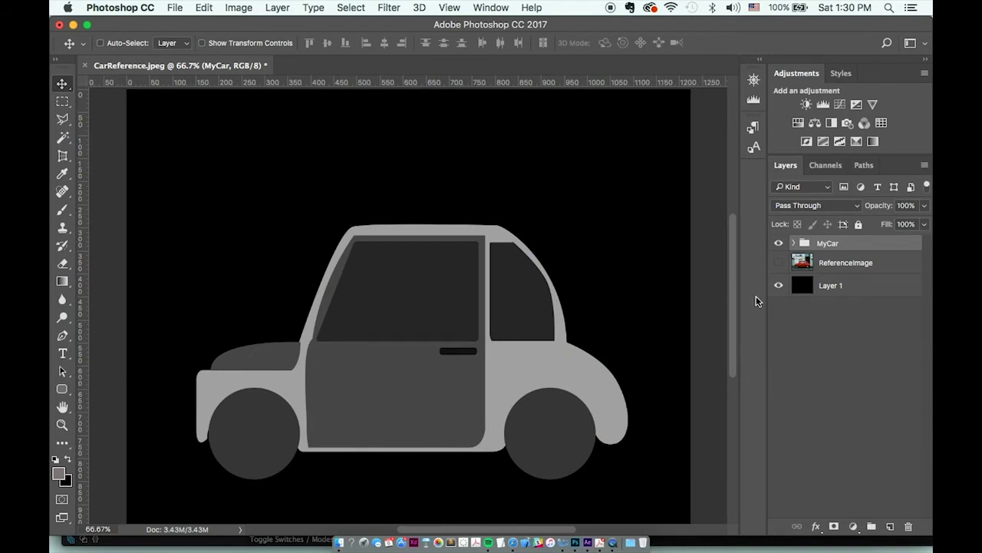
- On a new layer beneath CarBottom in the MyCar group, draw a circle about 83 px wide as the headlight at the car's front end
{"action": "left_click", "coordinate": [62, 389]}
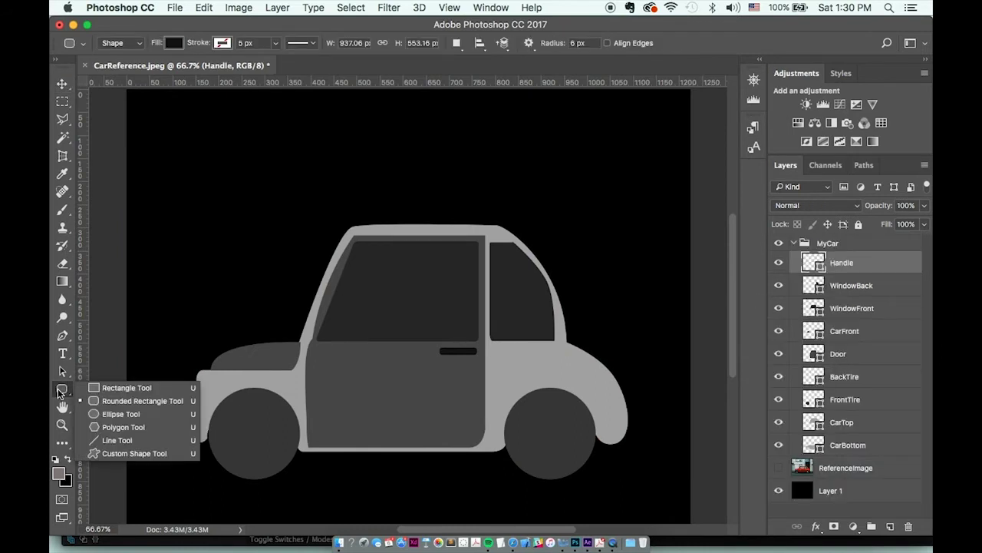
{"action": "left_click", "coordinate": [92, 413]}
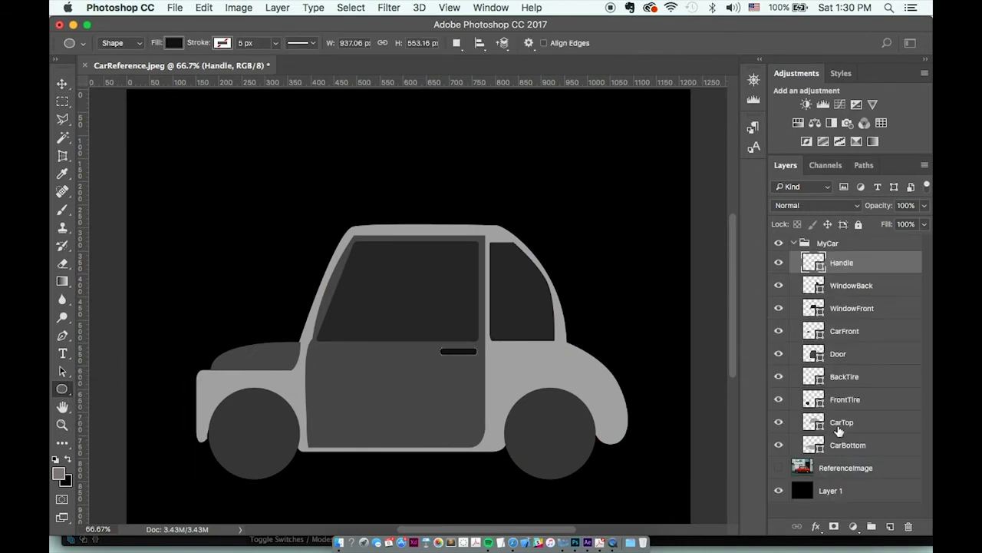
{"action": "left_click", "coordinate": [846, 451]}
{"action": "left_click", "coordinate": [890, 526]}
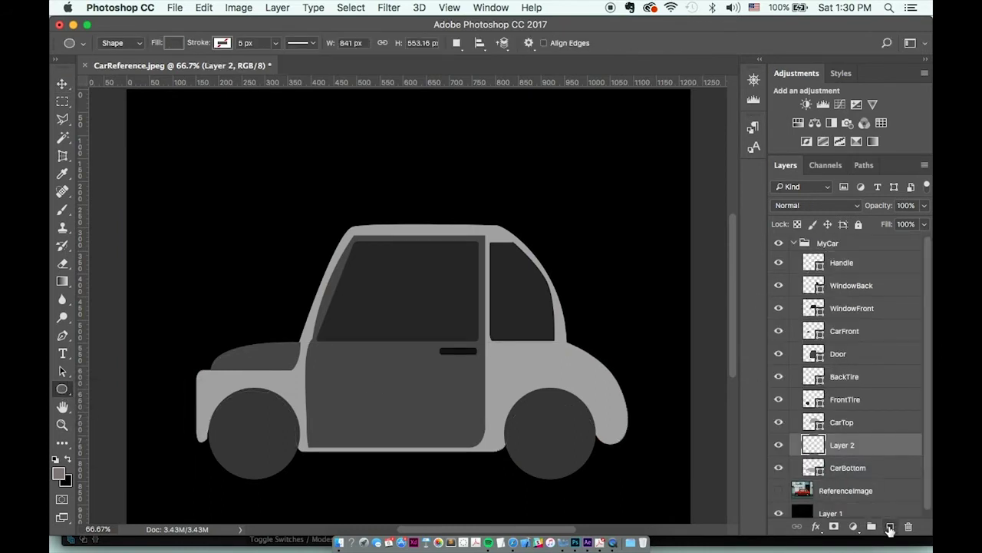
{"action": "left_click_drag", "start_coordinate": [852, 445], "coordinate": [862, 470]}
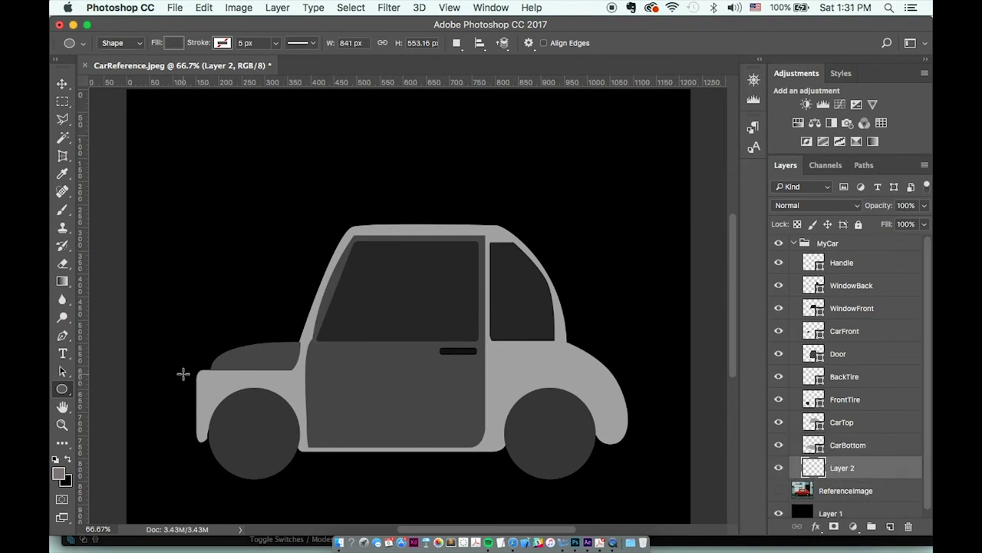
{"action": "left_click_drag", "start_coordinate": [183, 374], "coordinate": [221, 412]}
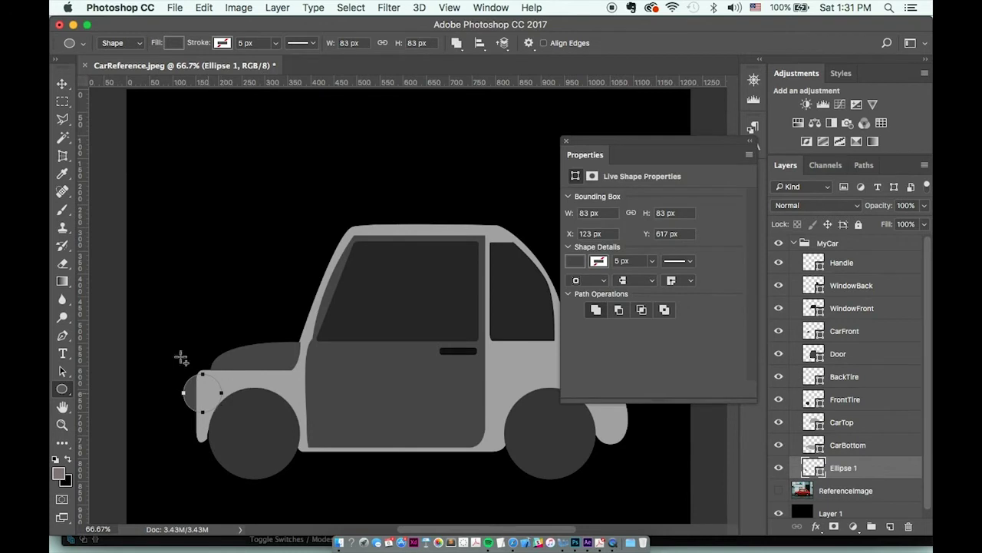
{"action": "left_click", "coordinate": [62, 84]}
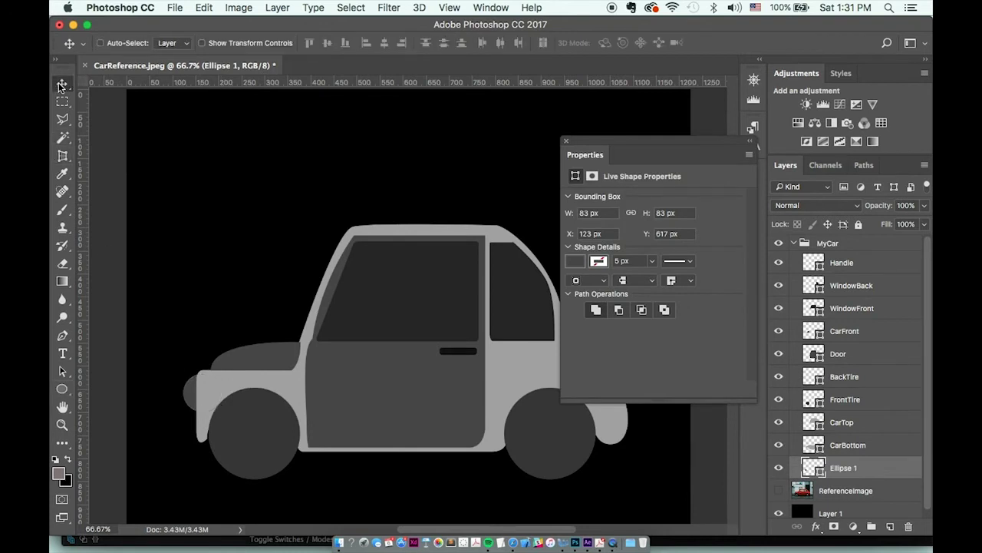
{"action": "left_click", "coordinate": [562, 142]}
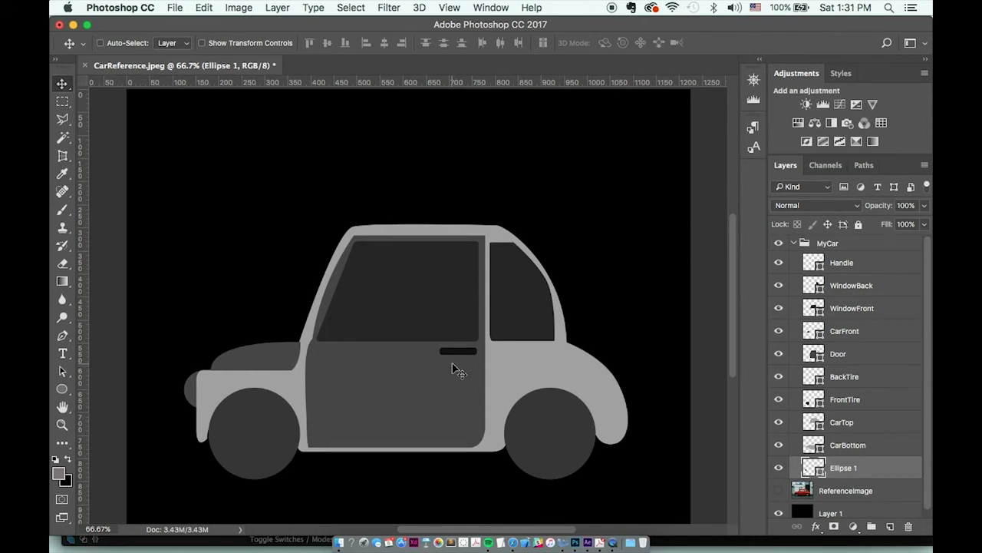
- Compare the car illustration with the reference photo by toggling the visibility of the MyCar group and the ReferenceImage layer
{"action": "key", "text": "super+Tab"}
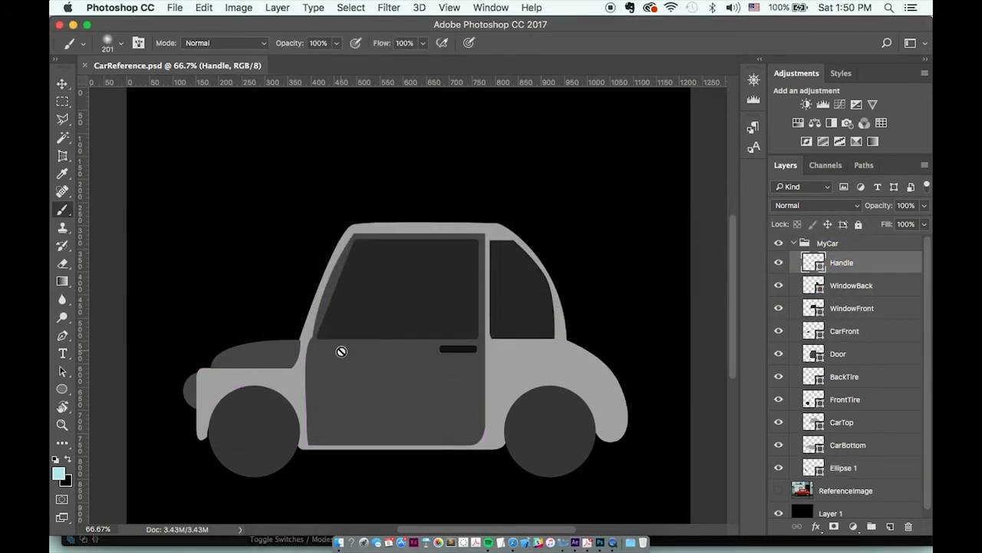
{"action": "left_click", "coordinate": [61, 84]}
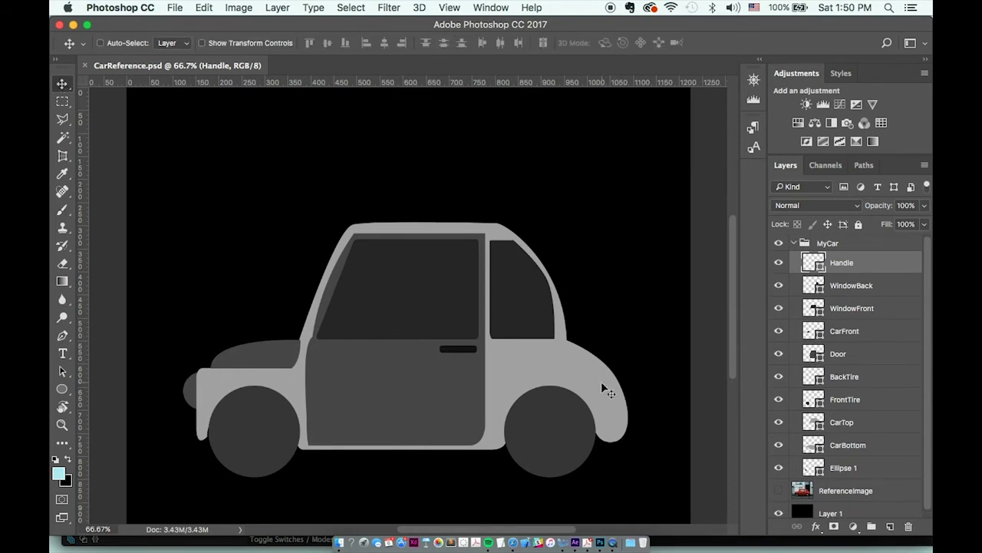
{"action": "left_click", "coordinate": [787, 244]}
{"action": "left_click", "coordinate": [794, 243]}
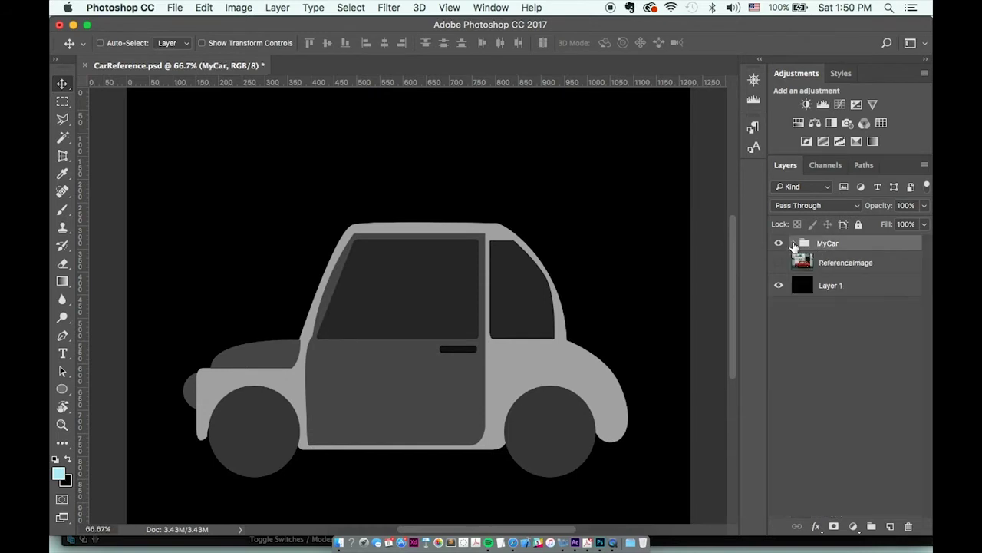
{"action": "left_click", "coordinate": [779, 263]}
{"action": "left_click", "coordinate": [779, 244]}
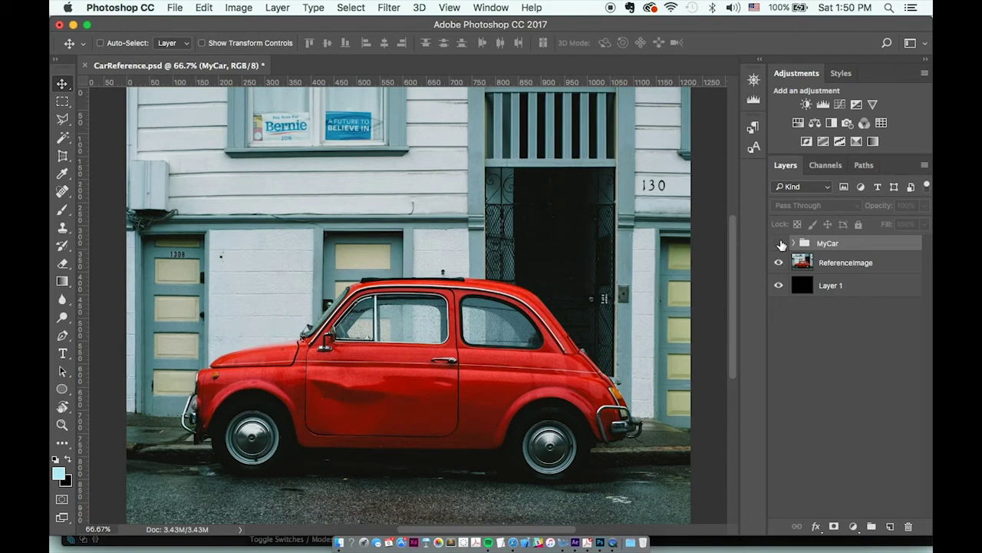
{"action": "left_click", "coordinate": [779, 243]}
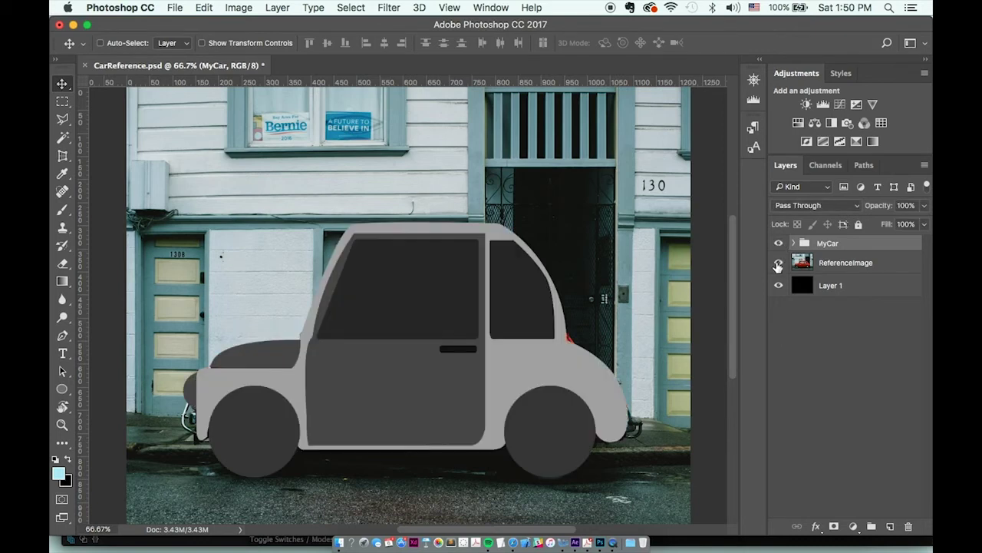
{"action": "left_click", "coordinate": [778, 264]}
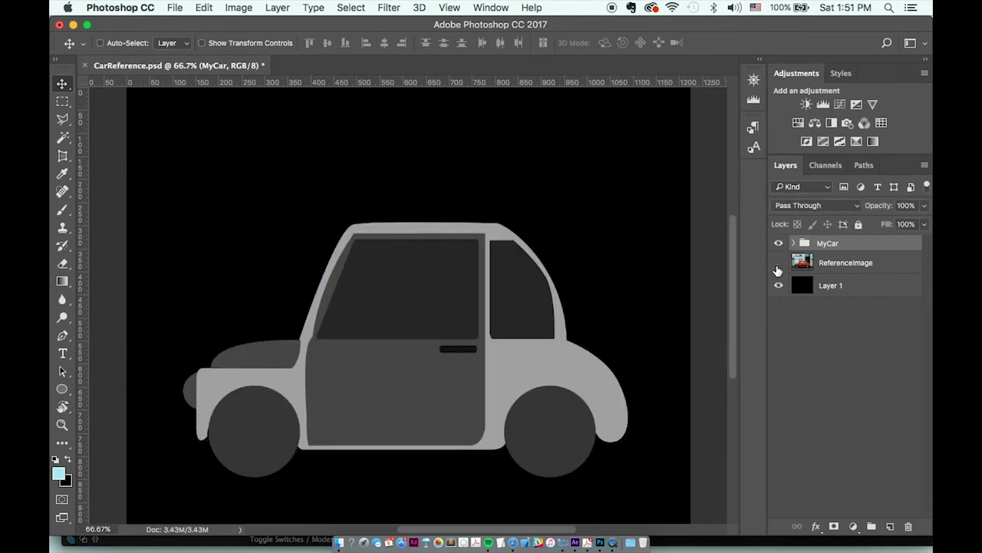
{"action": "left_click", "coordinate": [778, 263]}
{"action": "left_click", "coordinate": [778, 263]}
- Fill the background Layer 1 with light blue #abebf4
{"action": "left_click", "coordinate": [842, 286]}
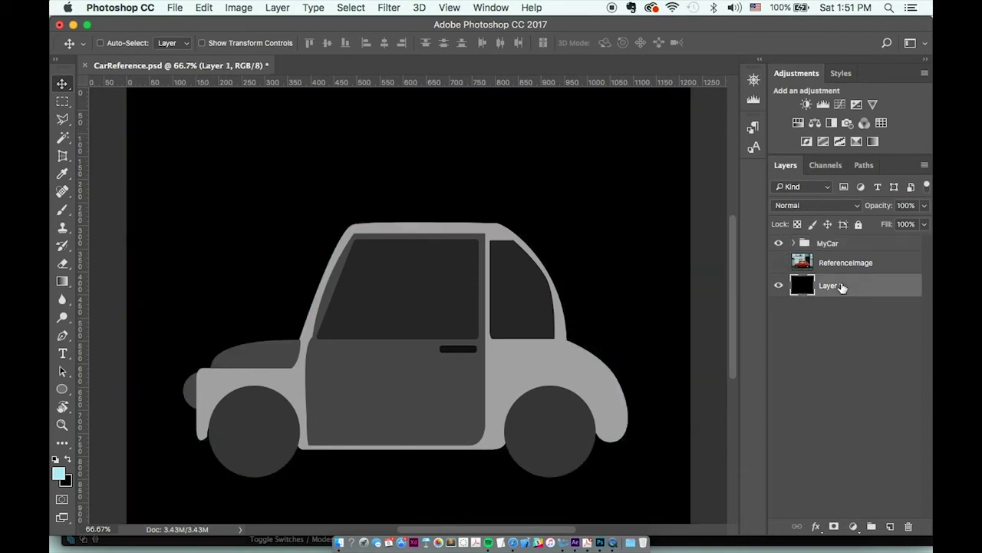
{"action": "left_click", "coordinate": [61, 477]}
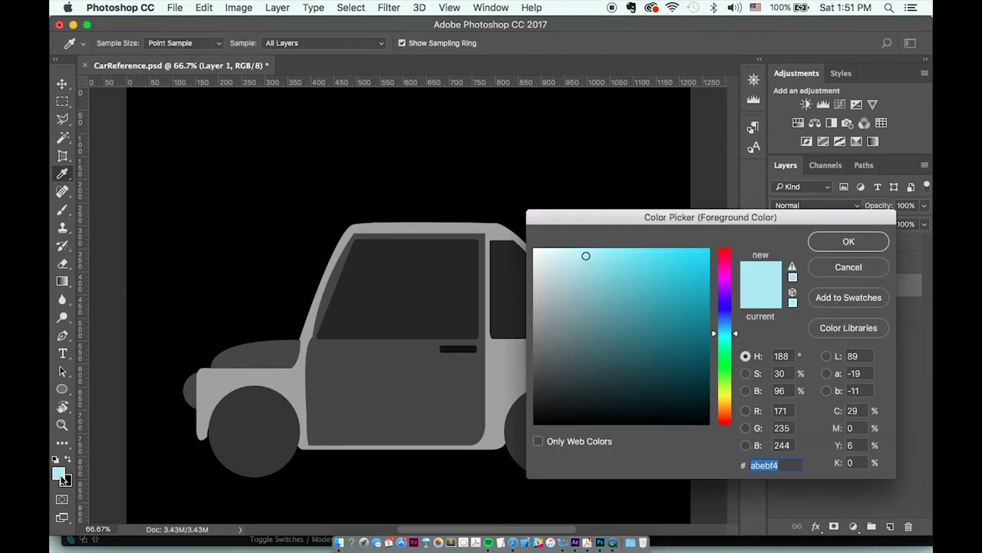
{"action": "key", "text": "Escape"}
{"action": "key", "text": "x"}
{"action": "key", "text": "super+BackSpace"}
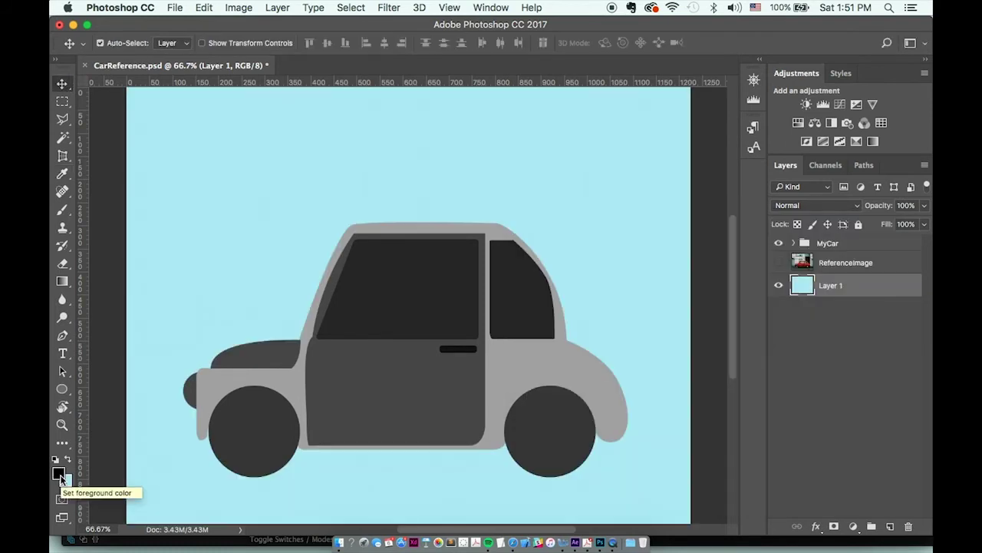
- Duplicate the BackTire layer inside the MyCar group after checking its visibility
{"action": "left_click", "coordinate": [828, 244]}
{"action": "left_click", "coordinate": [794, 243]}
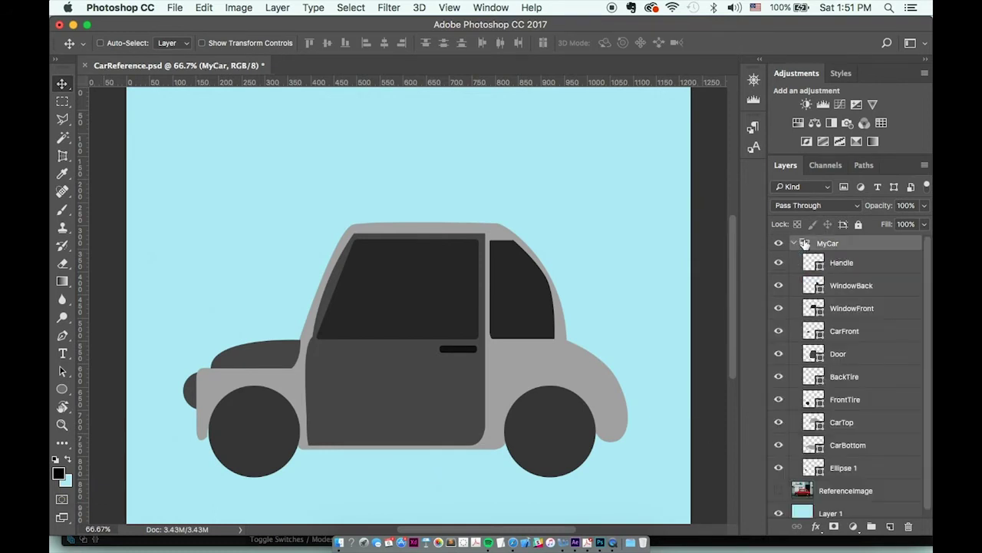
{"action": "left_click", "coordinate": [848, 384]}
{"action": "left_click", "coordinate": [779, 376]}
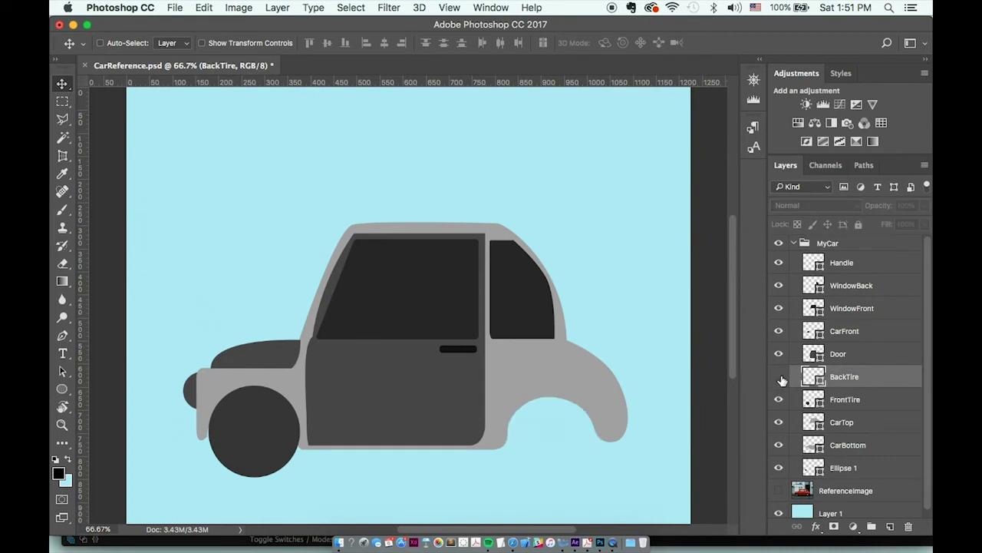
{"action": "left_click", "coordinate": [779, 376]}
{"action": "key", "text": "super+j"}
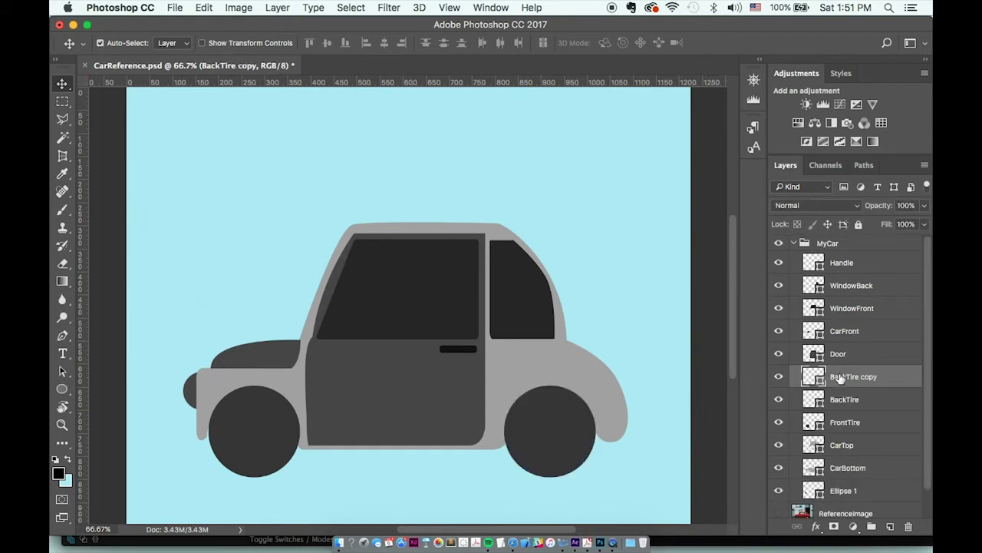
- Scale the BackTire copy around its center to about 100 px wide and fill it with white as a hubcap
{"action": "key", "text": "super+t"}
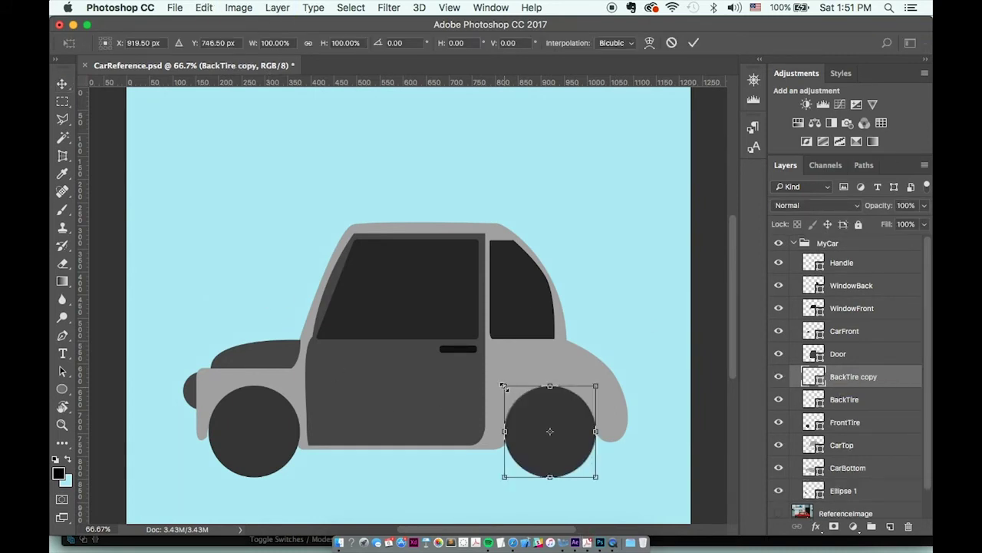
{"action": "left_click_drag", "start_coordinate": [503, 386], "coordinate": [530, 406]}
{"action": "key", "text": "Return"}
{"action": "key", "text": "u"}
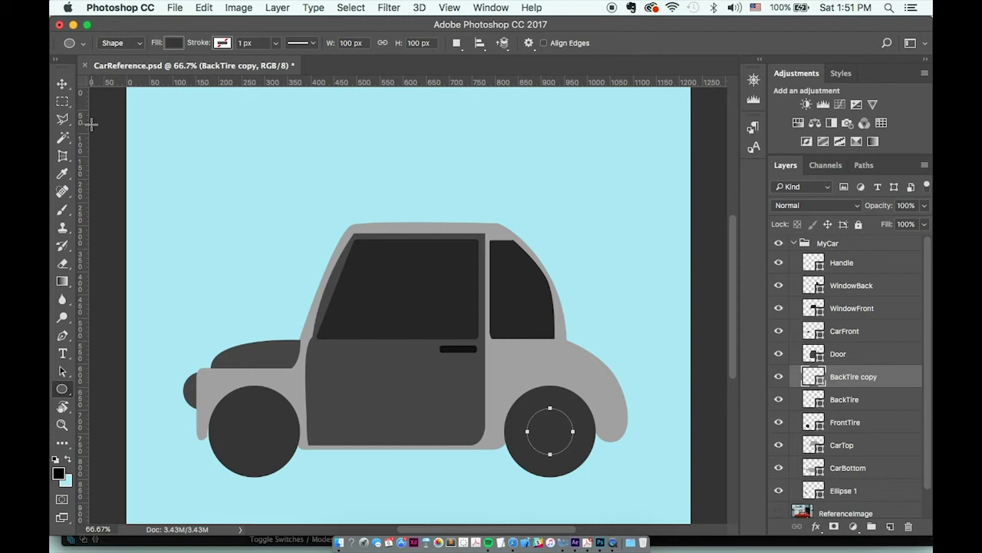
{"action": "left_click", "coordinate": [175, 43]}
{"action": "left_click", "coordinate": [183, 131]}
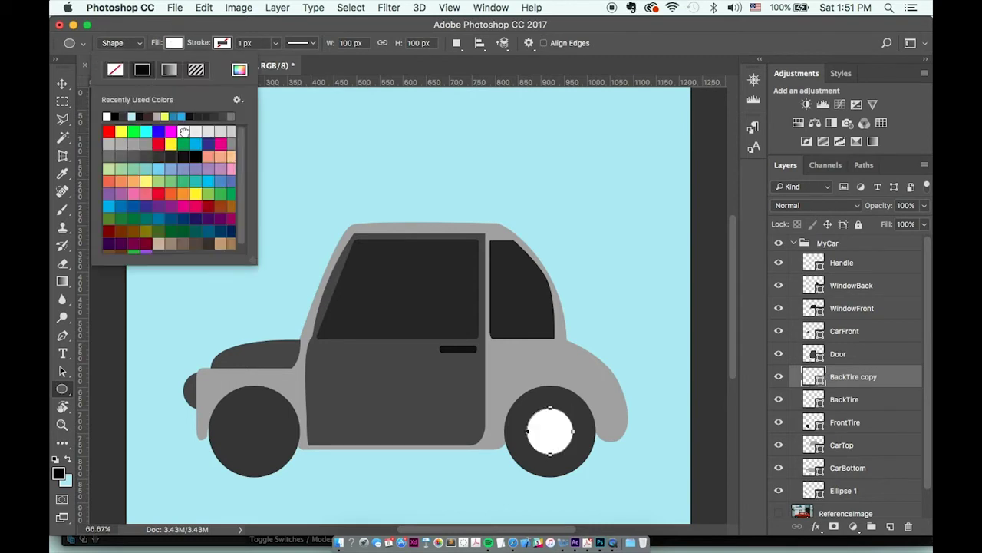
{"action": "left_click", "coordinate": [61, 84]}
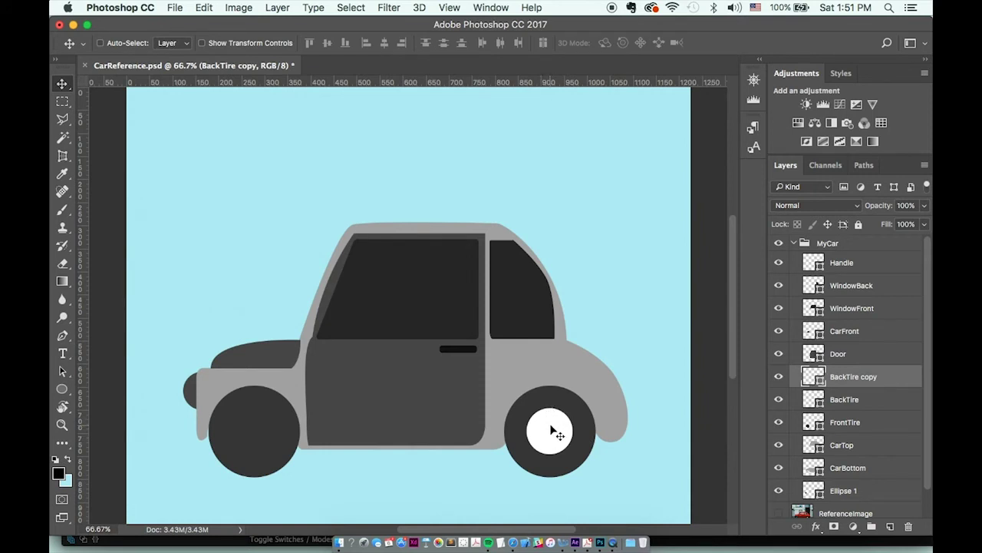
- Duplicate the FrontTire layer in the same document, keeping the name FrontTire copy
{"action": "left_click", "coordinate": [835, 422]}
{"action": "left_click", "coordinate": [775, 423]}
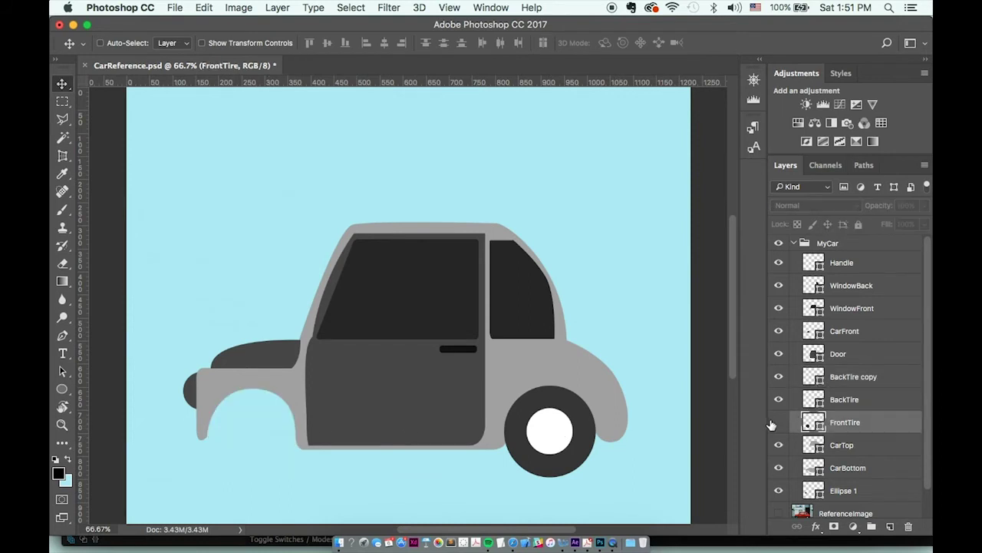
{"action": "left_click", "coordinate": [778, 422]}
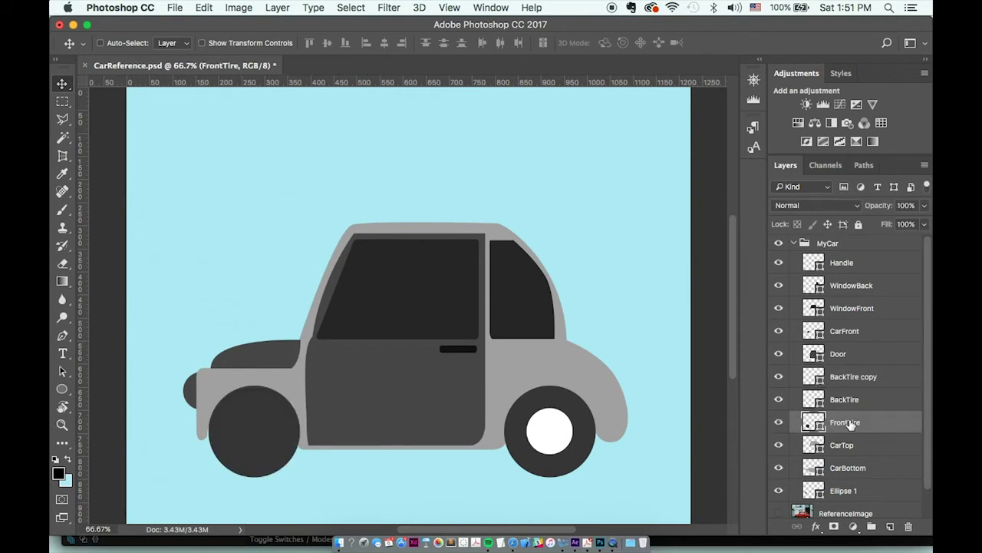
{"action": "key", "text": "super+j"}
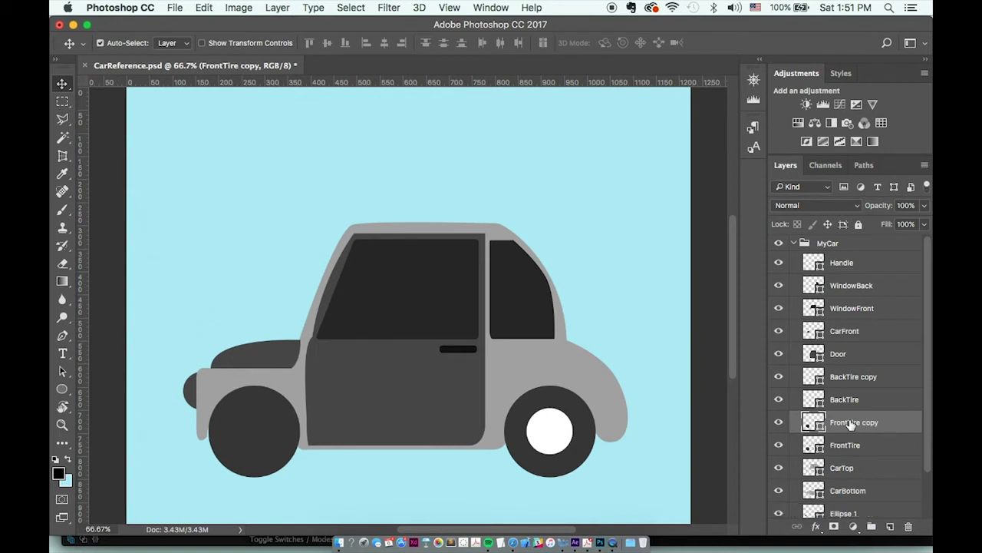
{"action": "key", "text": "super+z"}
{"action": "right_click", "coordinate": [850, 423]}
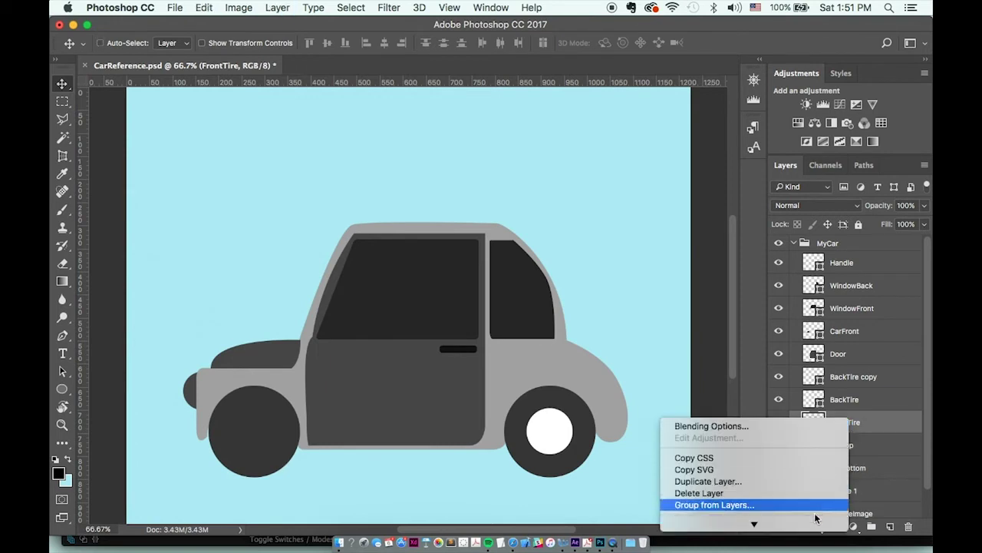
{"action": "scroll", "coordinate": [779, 516], "scroll_direction": "down", "scroll_amount": 10}
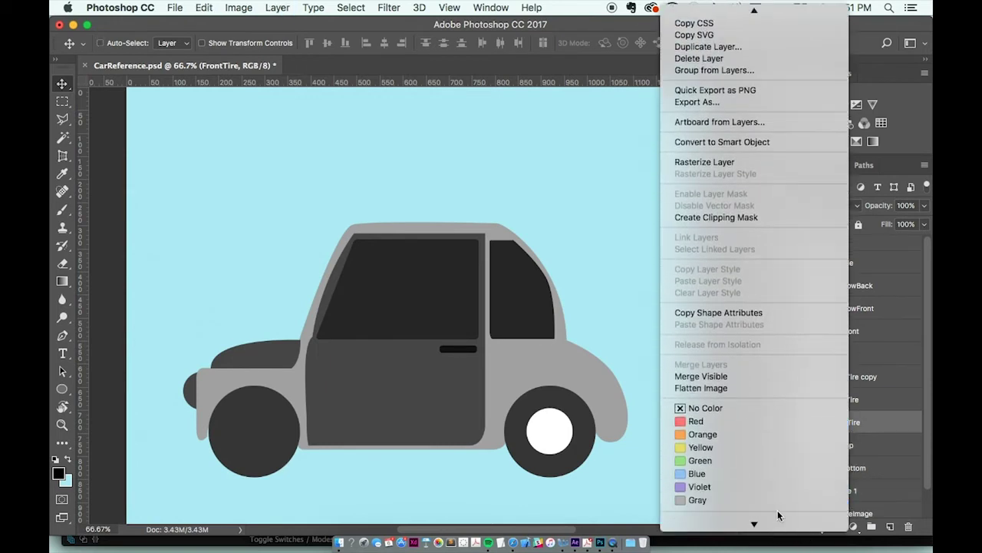
{"action": "left_click", "coordinate": [704, 47]}
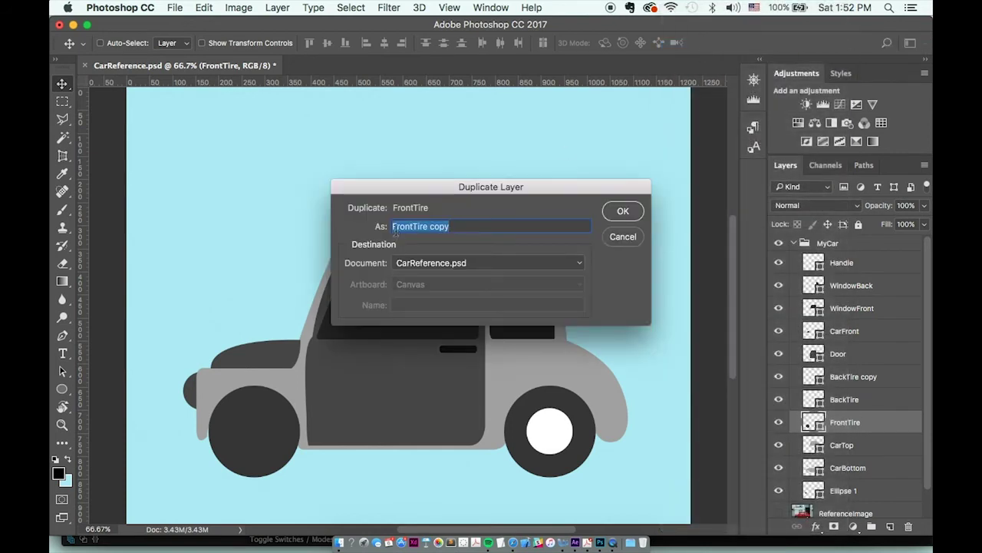
{"action": "key", "text": "Return"}
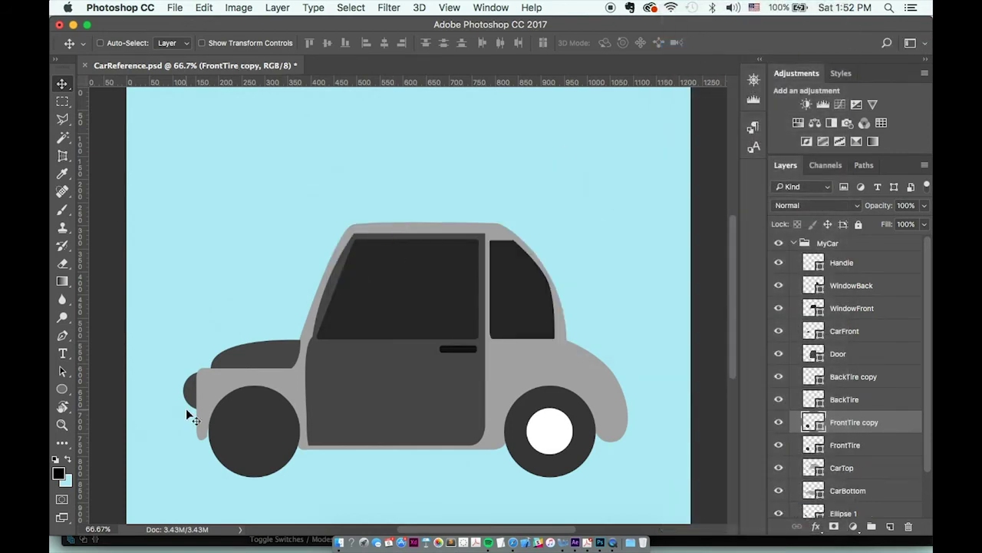
- Scale the FrontTire copy around its center to about 54% and fill it with white as a hubcap
{"action": "key", "text": "ctrl+t"}
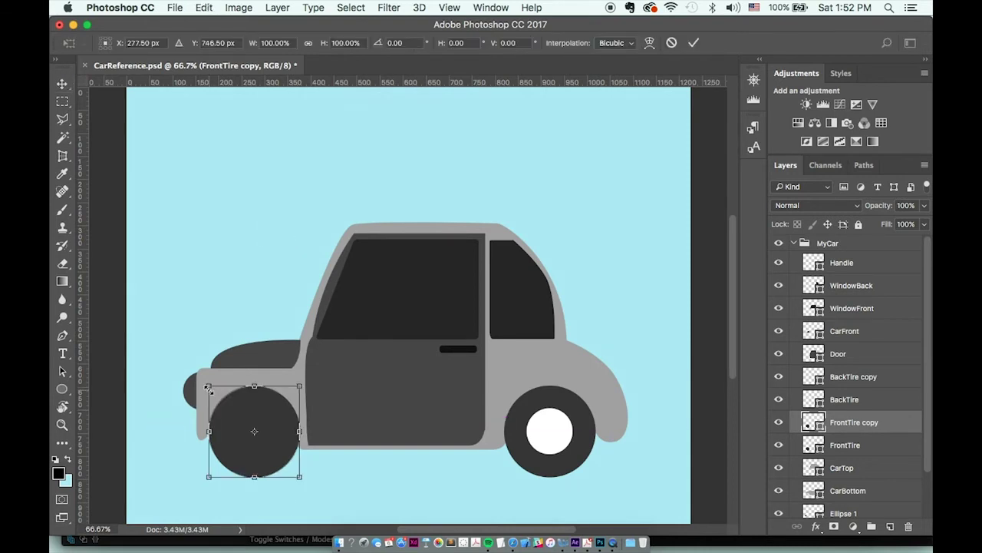
{"action": "left_click_drag", "start_coordinate": [208, 386], "coordinate": [230, 405]}
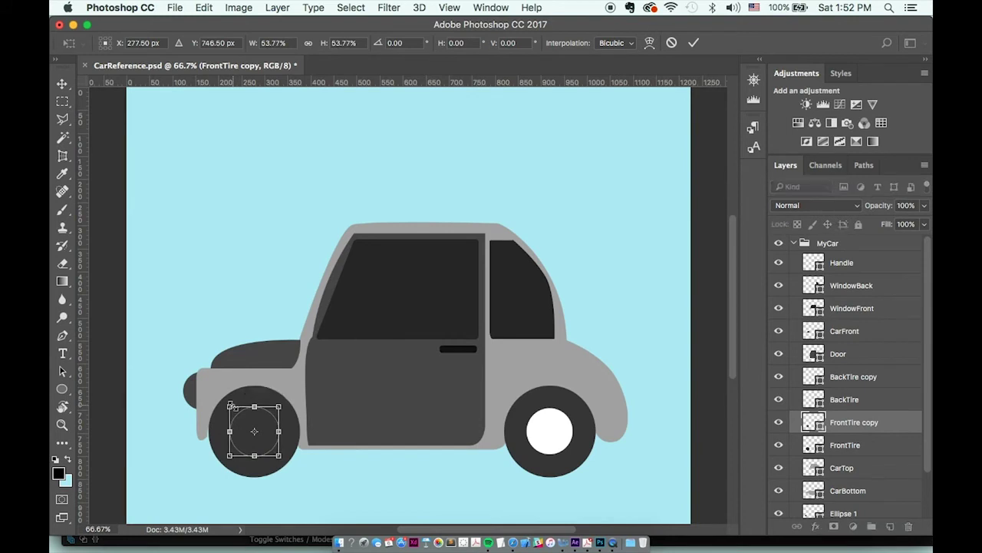
{"action": "key", "text": "Return"}
{"action": "key", "text": "u"}
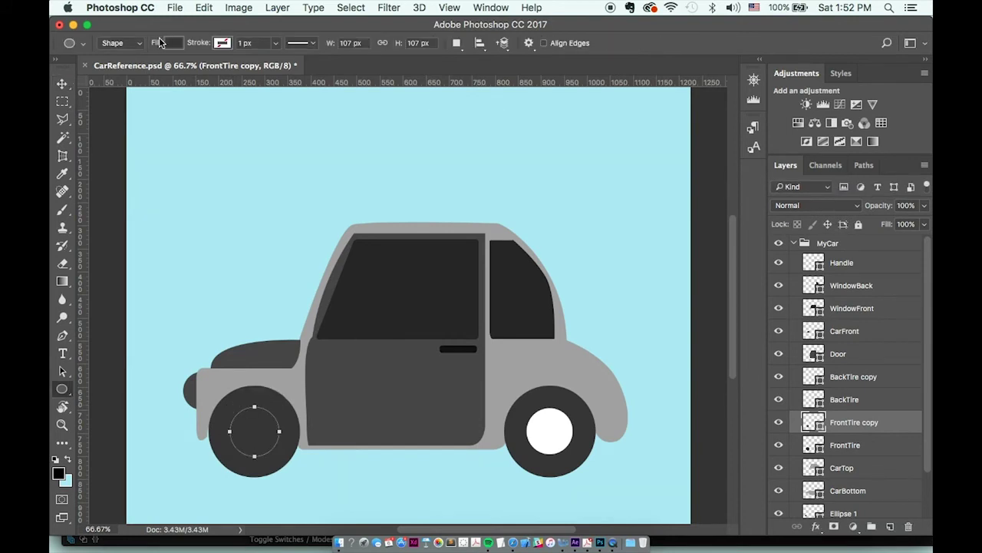
{"action": "left_click", "coordinate": [175, 43]}
{"action": "left_click", "coordinate": [108, 115]}
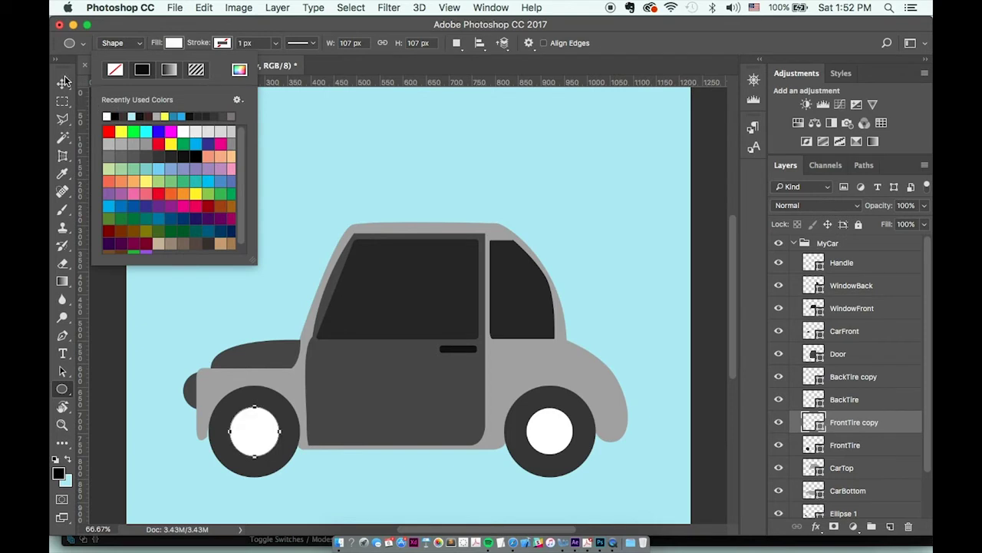
{"action": "left_click", "coordinate": [66, 83]}
- Merge the CarTop and CarBottom shape layers into one layer
{"action": "scroll", "coordinate": [219, 349], "scroll_direction": "left", "scroll_amount": 3}
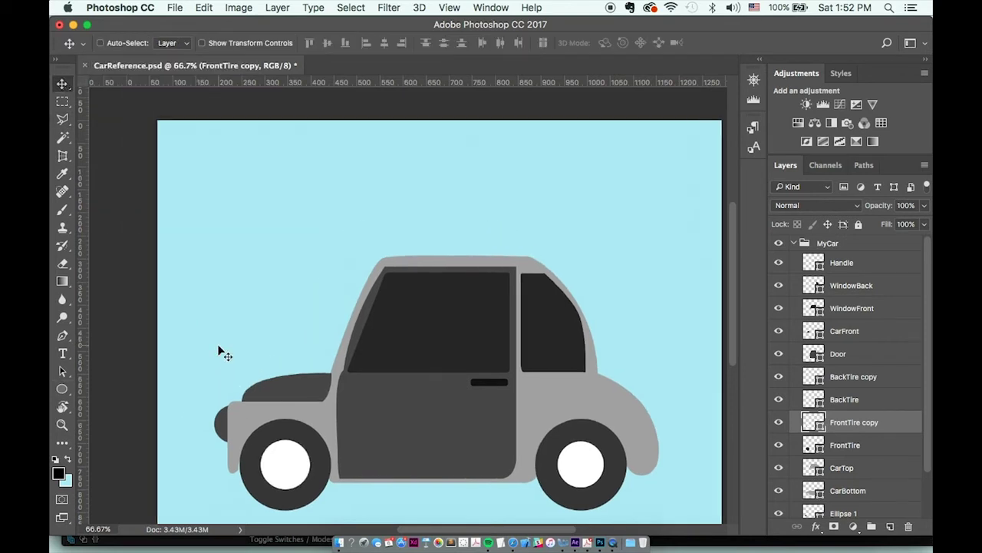
{"action": "scroll", "coordinate": [219, 349], "scroll_direction": "right", "scroll_amount": 3}
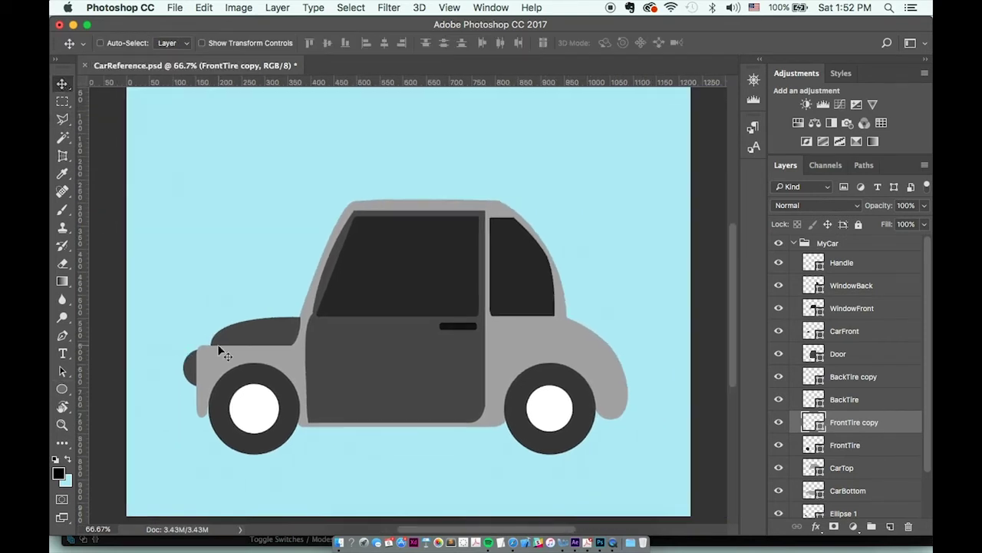
{"action": "right_click", "coordinate": [511, 353]}
{"action": "left_click", "coordinate": [513, 355]}
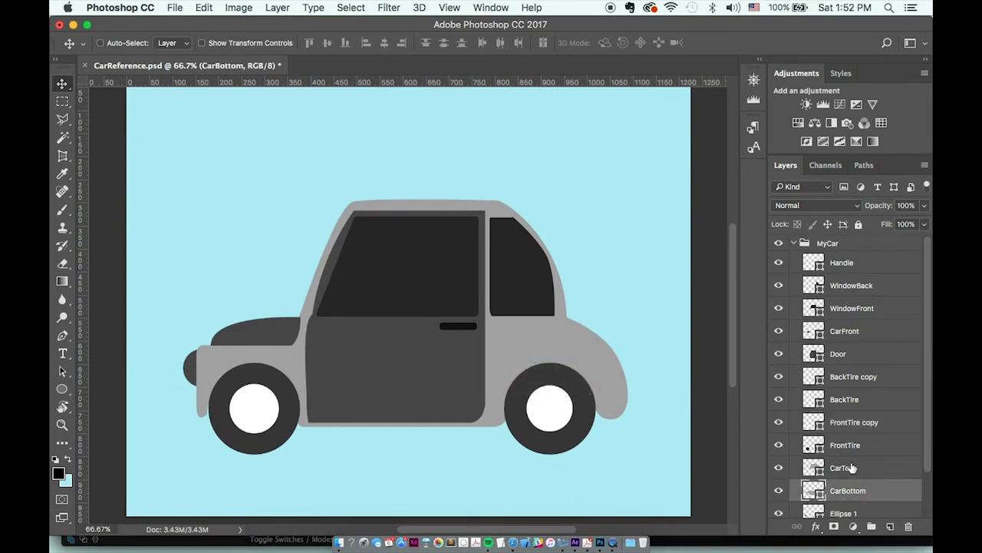
{"action": "left_click", "coordinate": [878, 470], "text": "shift"}
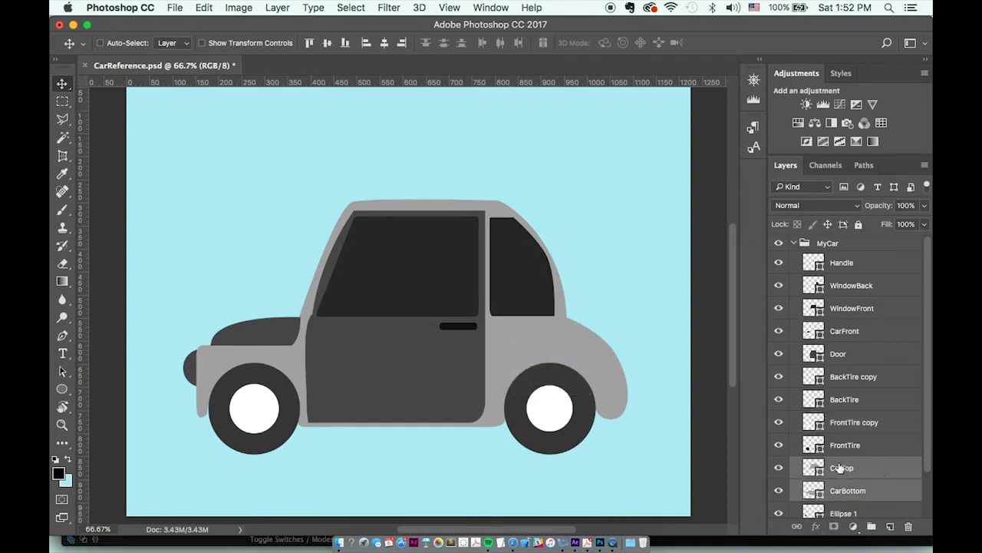
{"action": "key", "text": "super+e"}
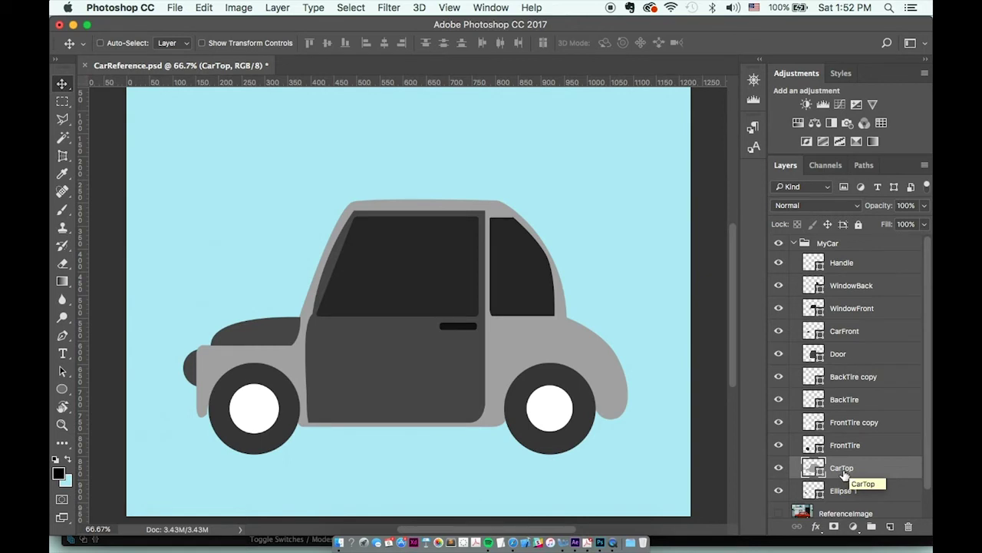
- Rename the merged car body layer CAR and toggle its visibility to check what it contains
{"action": "double_click", "coordinate": [842, 468]}
{"action": "type", "text": "CAR"}
{"action": "key", "text": "Return"}
{"action": "left_click", "coordinate": [778, 467]}
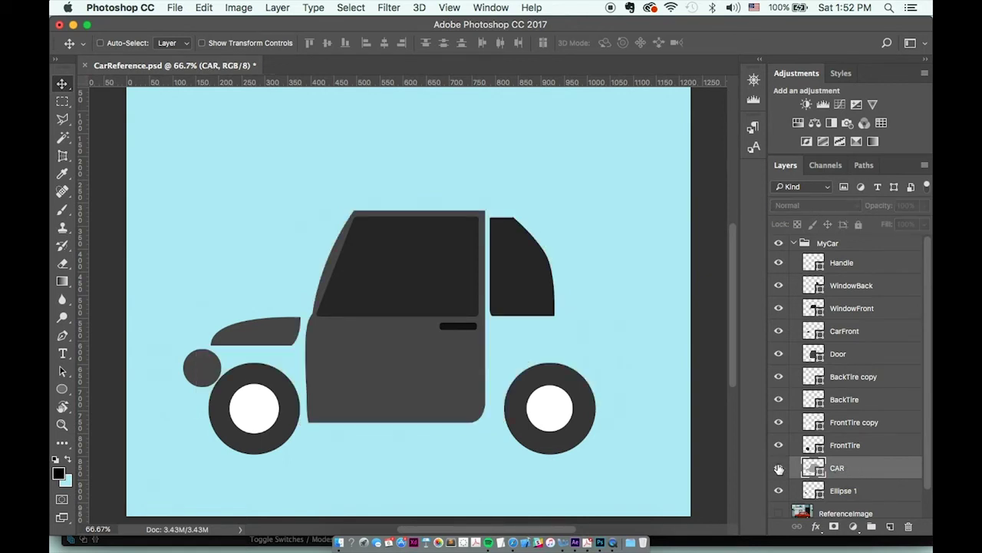
{"action": "left_click", "coordinate": [779, 467]}
- Set the fill of the CAR shape to bright blue from the recently used colors
{"action": "key", "text": "u"}
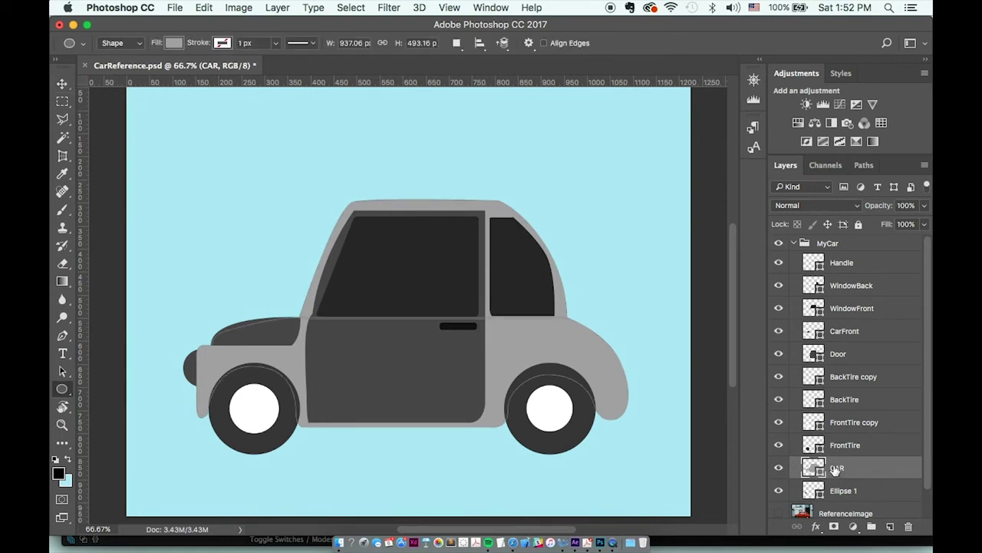
{"action": "left_click", "coordinate": [173, 43]}
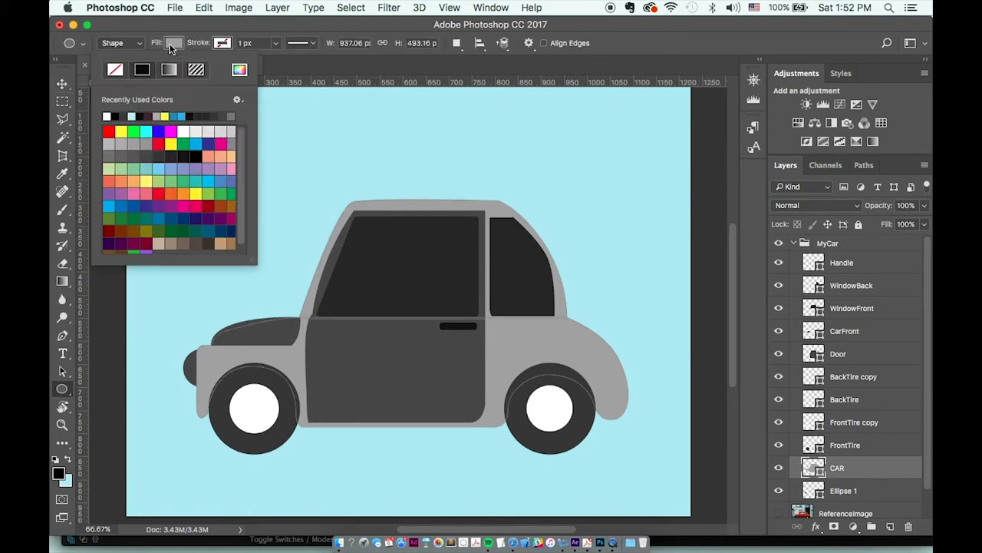
{"action": "left_click", "coordinate": [185, 115]}
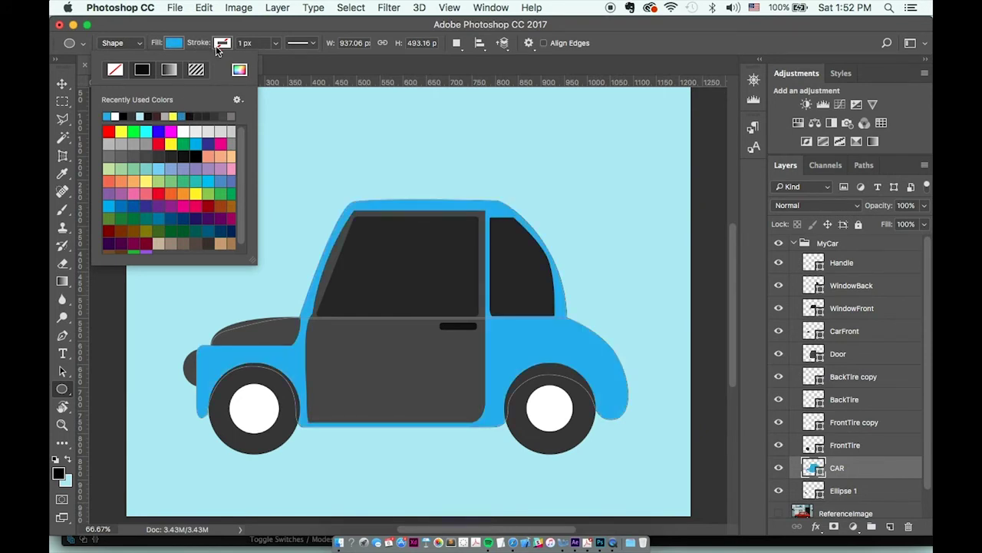
- Give the CAR shape a black stroke 5 px wide
{"action": "left_click", "coordinate": [218, 47]}
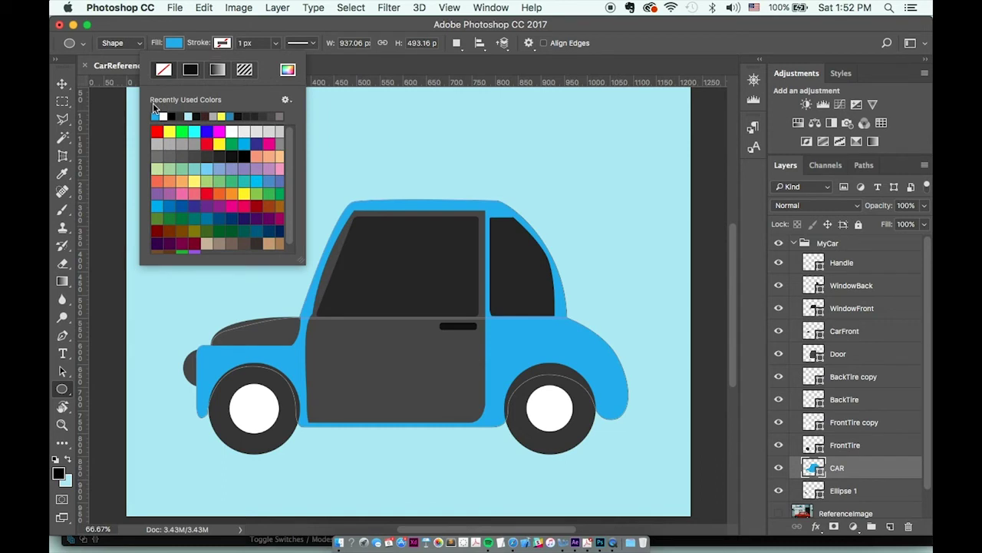
{"action": "left_click", "coordinate": [173, 116]}
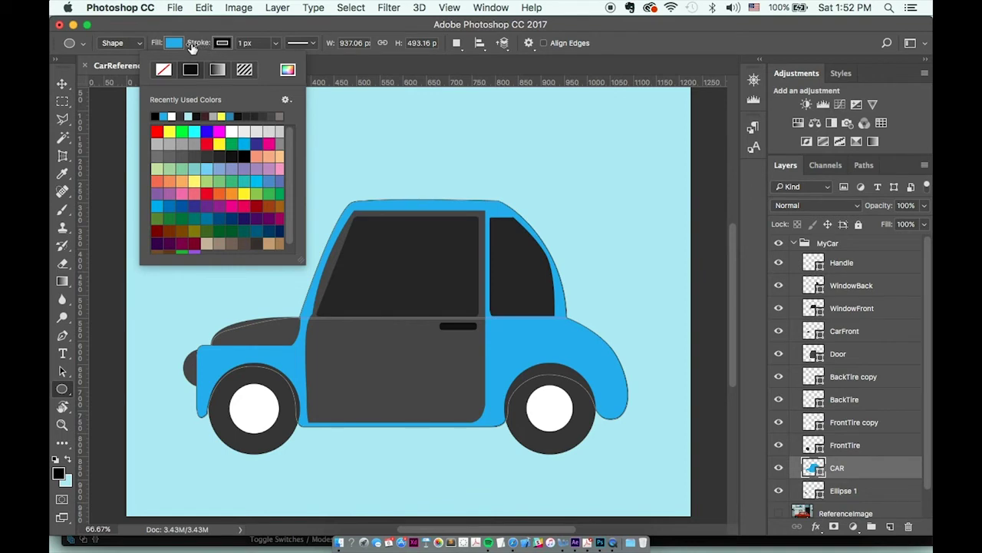
{"action": "left_click", "coordinate": [240, 43]}
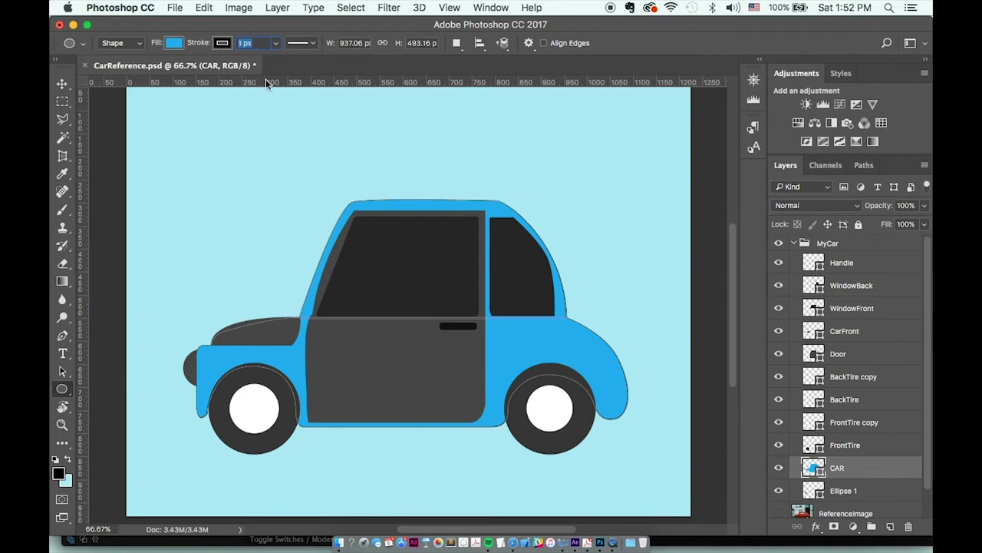
{"action": "type", "text": "3"}
{"action": "key", "text": "Return"}
{"action": "key", "text": "Return"}
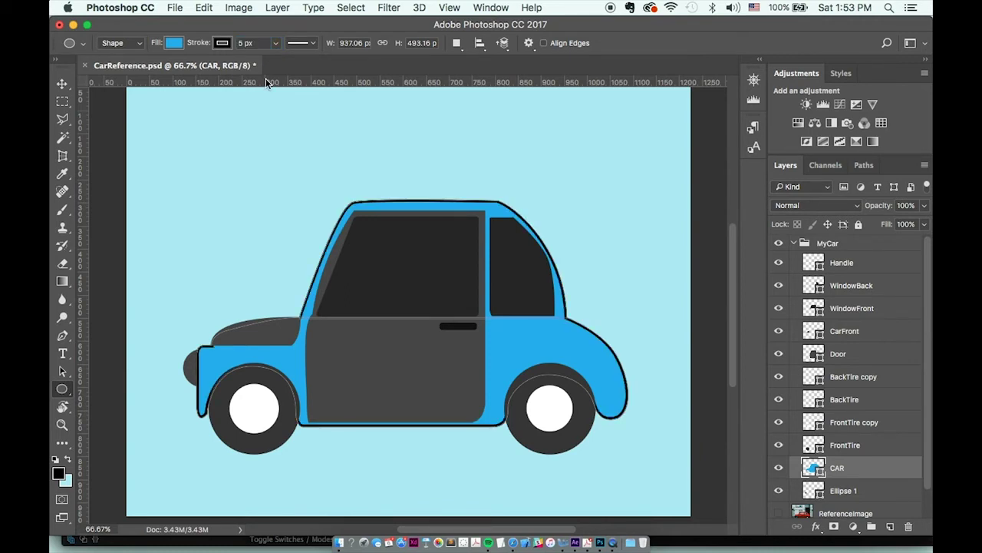
- Fill the CarFront hood shape with dark blue 076f97 and give it a black outline
{"action": "left_click", "coordinate": [67, 85]}
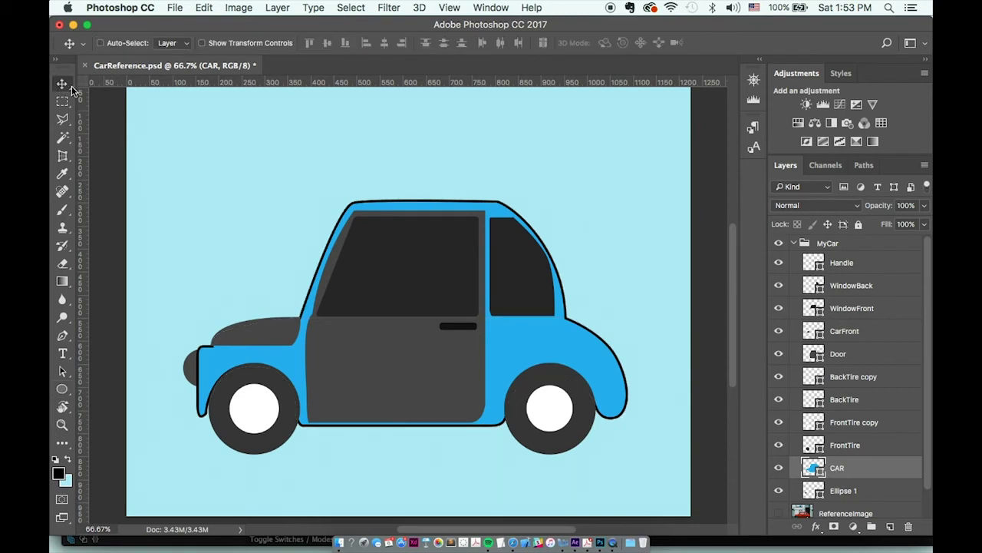
{"action": "right_click", "coordinate": [268, 328]}
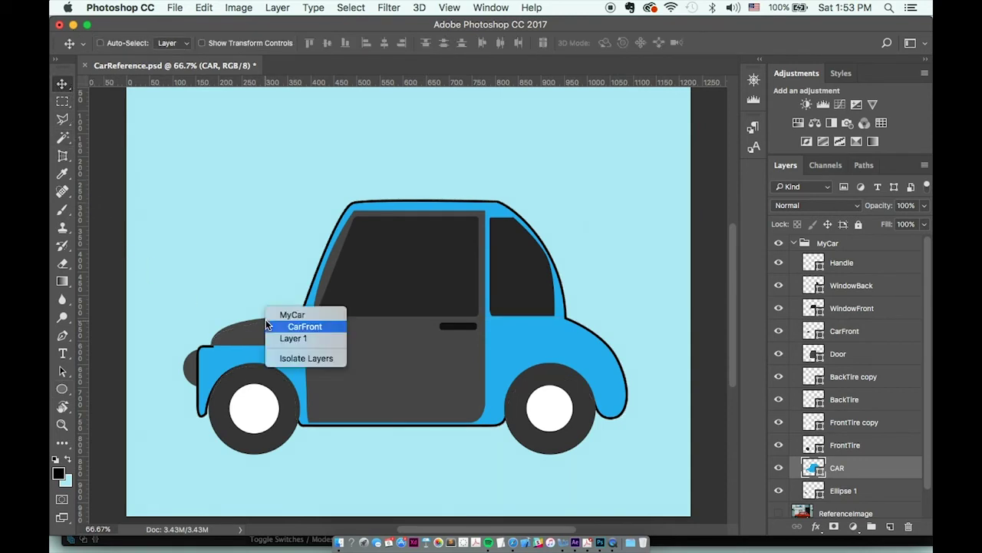
{"action": "left_click", "coordinate": [275, 325]}
{"action": "key", "text": "u"}
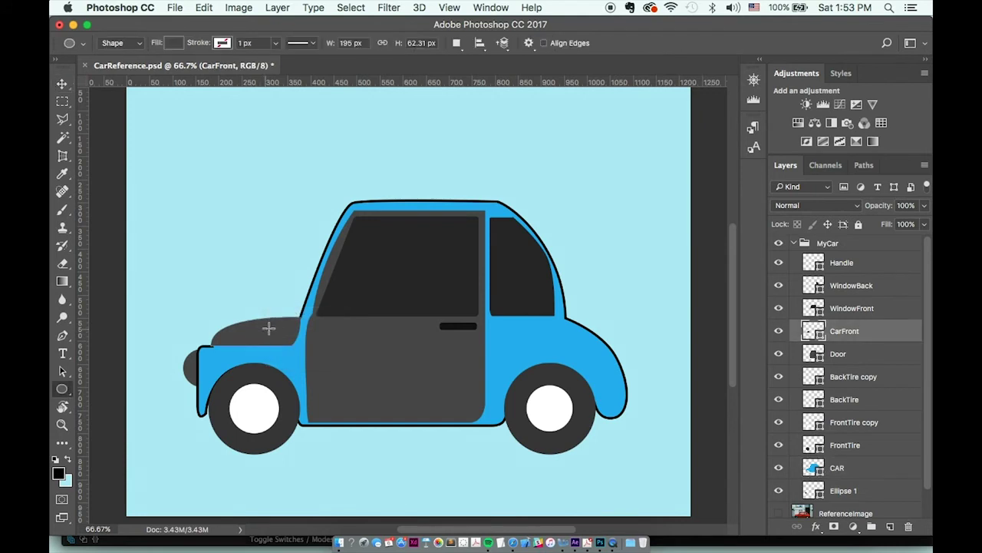
{"action": "left_click", "coordinate": [173, 44]}
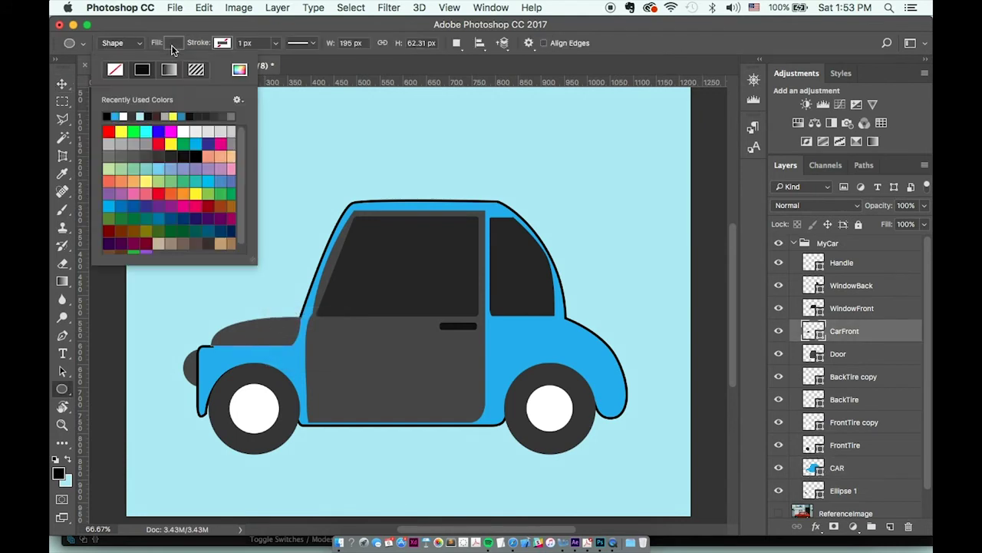
{"action": "left_click", "coordinate": [115, 116]}
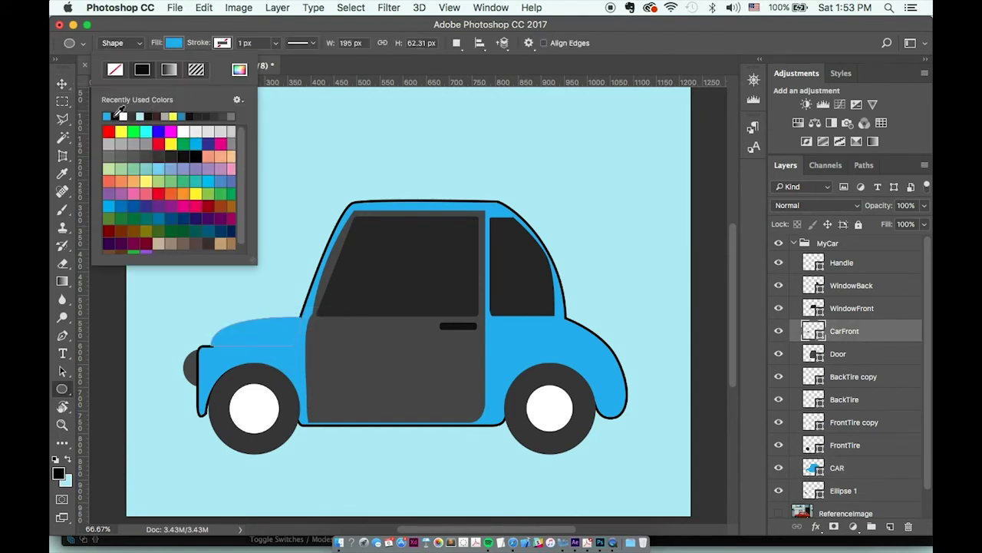
{"action": "left_click", "coordinate": [240, 70]}
{"action": "left_click", "coordinate": [702, 320]}
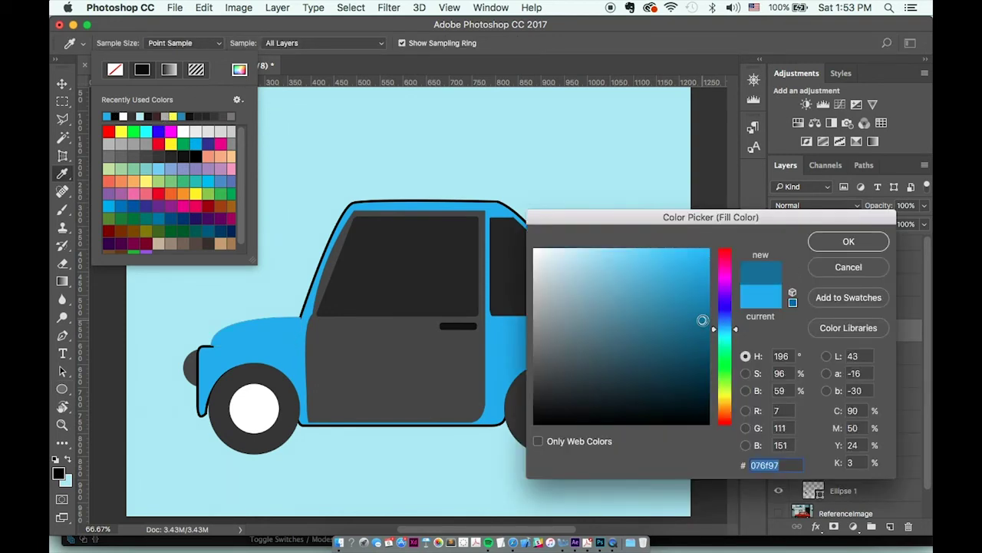
{"action": "key", "text": "Return"}
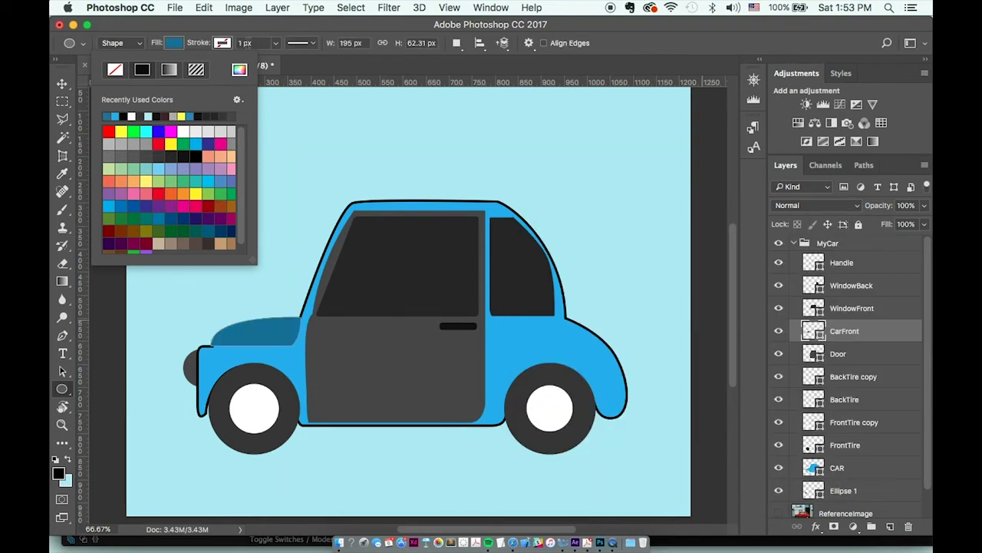
{"action": "key", "text": "Return"}
{"action": "key", "text": "v"}
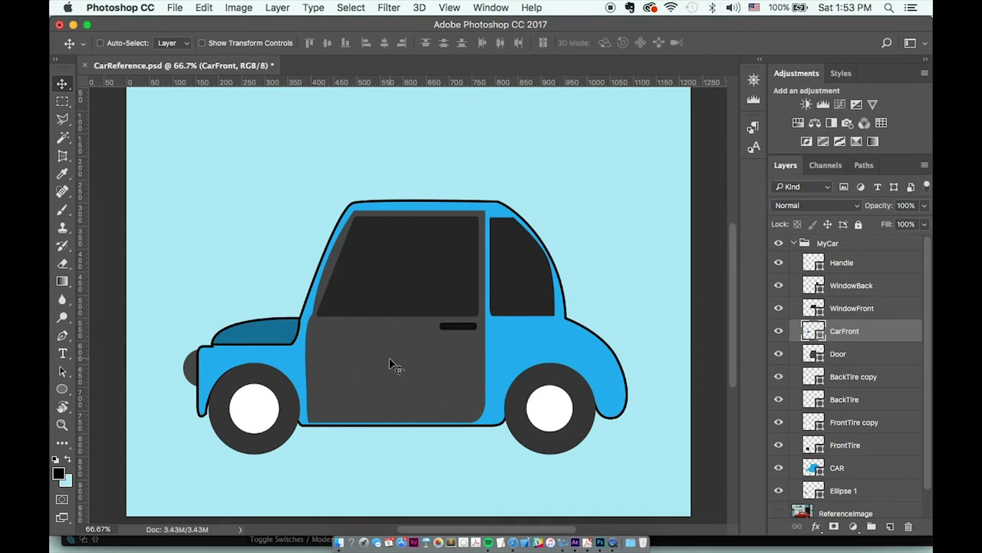
- Give the Door shape the same recently used dark blue fill and a black outline
{"action": "left_click", "coordinate": [389, 364], "text": "super"}
{"action": "key", "text": "u"}
{"action": "left_click", "coordinate": [171, 43]}
{"action": "left_click", "coordinate": [100, 114]}
{"action": "key", "text": "Return"}
{"action": "key", "text": "v"}
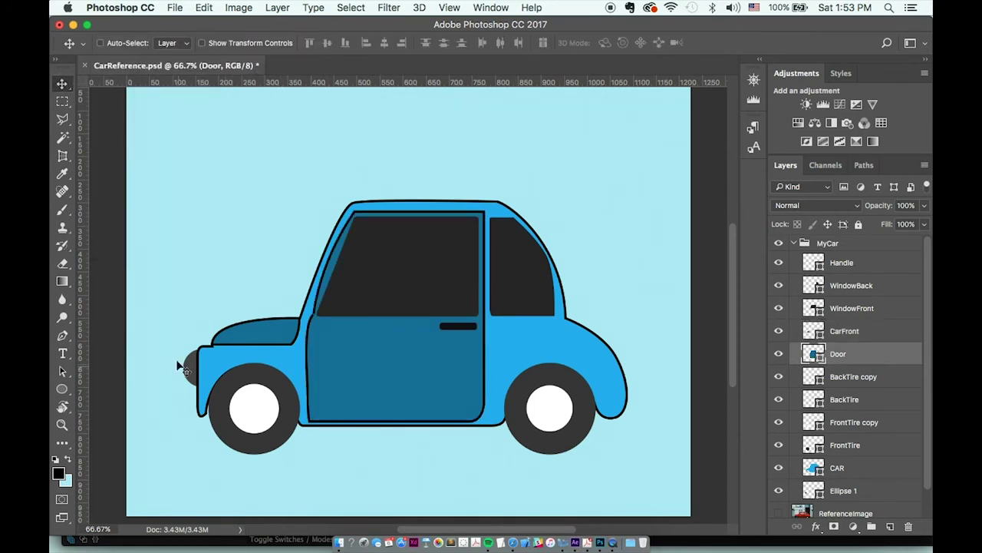
- Rename the headlight ellipse layer at the front of the car as CarLight
{"action": "left_click", "coordinate": [185, 370], "text": "super"}
{"action": "double_click", "coordinate": [843, 490]}
{"action": "type", "text": "CarLight"}
{"action": "key", "text": "Return"}
- Fill the CarLight shape with orange and give it a darker orange 5 px stroke
{"action": "key", "text": "u"}
{"action": "left_click", "coordinate": [174, 43]}
{"action": "left_click", "coordinate": [168, 192]}
{"action": "left_click", "coordinate": [222, 43]}
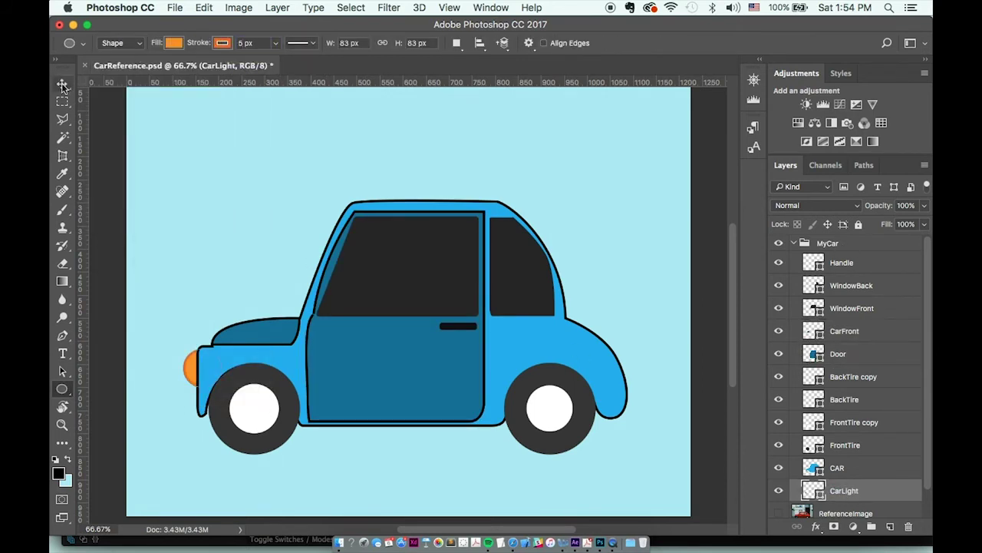
- Give the FrontTire and BackTire shapes a black outline
{"action": "left_click", "coordinate": [63, 86]}
{"action": "right_click", "coordinate": [240, 436]}
{"action": "left_click", "coordinate": [269, 458]}
{"action": "key", "text": "u"}
{"action": "left_click", "coordinate": [173, 43]}
{"action": "key", "text": "Return"}
{"action": "right_click", "coordinate": [525, 419]}
{"action": "left_click", "coordinate": [554, 442]}
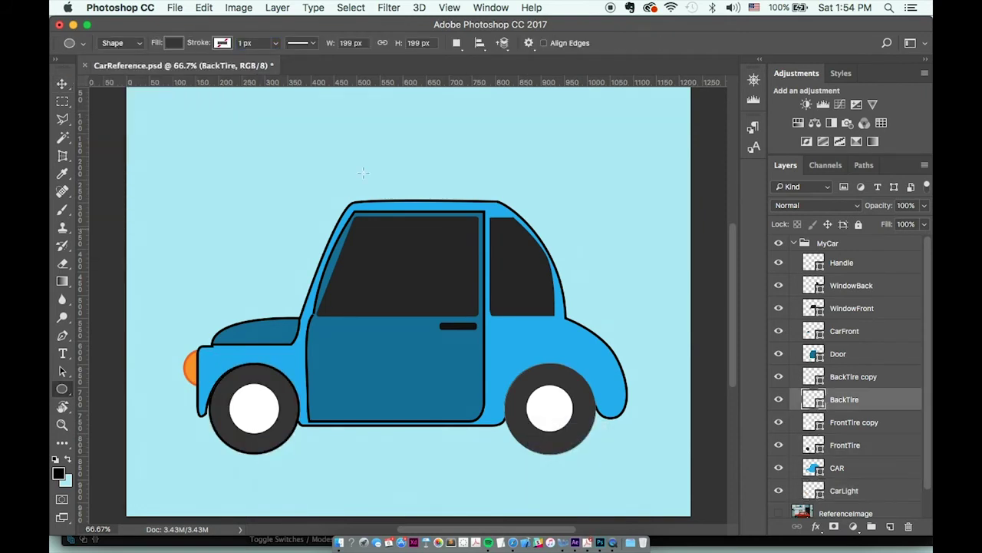
{"action": "key", "text": "v"}
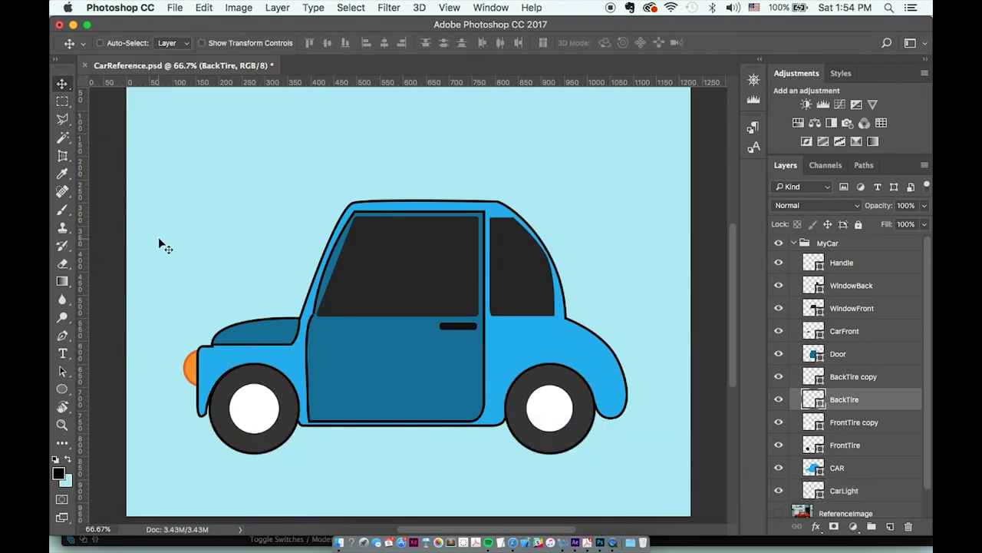
- Collapse the MyCar group and compare the illustration with the ReferenceImage photo by switching layer visibility
{"action": "scroll", "coordinate": [158, 236], "scroll_direction": "down", "scroll_amount": 2}
{"action": "scroll", "coordinate": [158, 237], "scroll_direction": "up", "scroll_amount": 3}
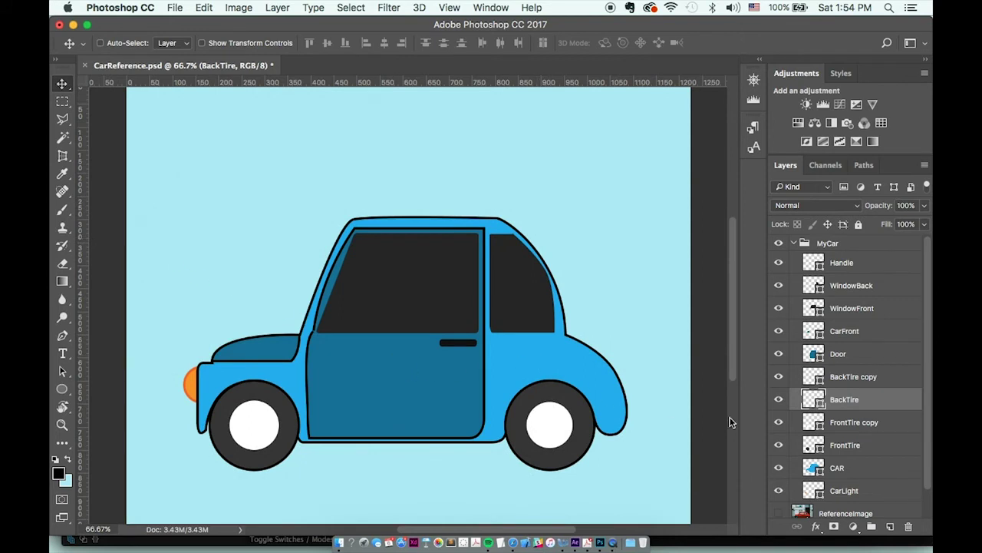
{"action": "left_click", "coordinate": [841, 469]}
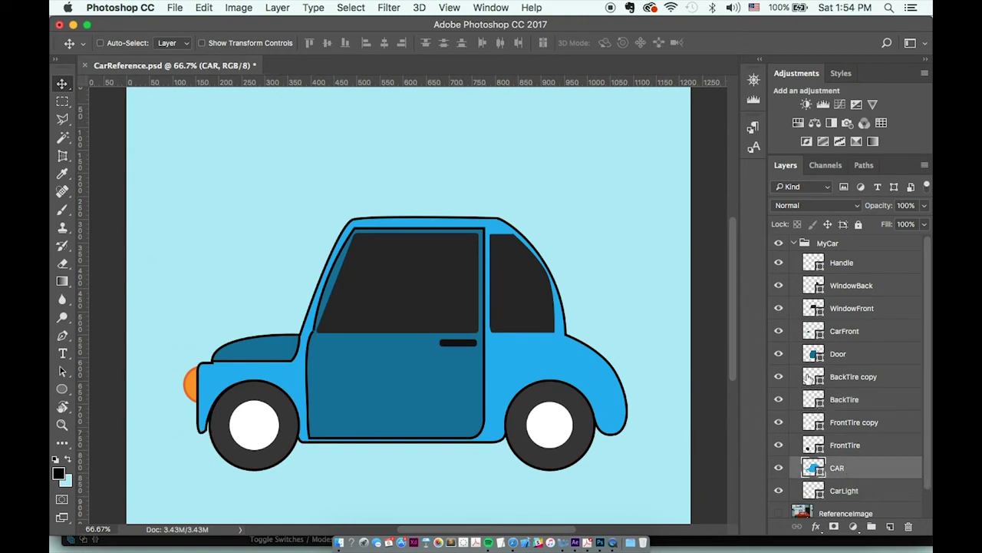
{"action": "scroll", "coordinate": [843, 433], "scroll_direction": "down", "scroll_amount": 2}
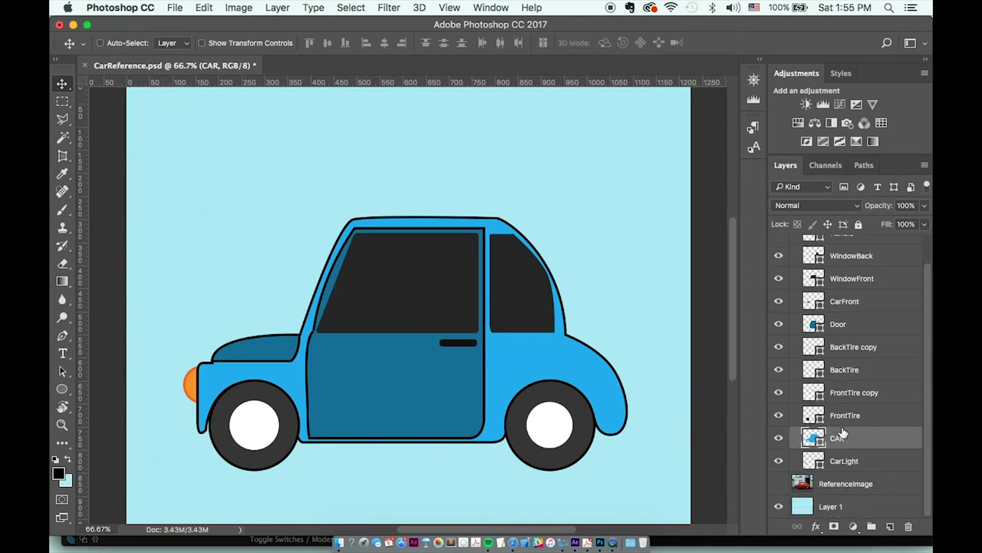
{"action": "scroll", "coordinate": [842, 435], "scroll_direction": "up", "scroll_amount": 2}
{"action": "left_click", "coordinate": [792, 244]}
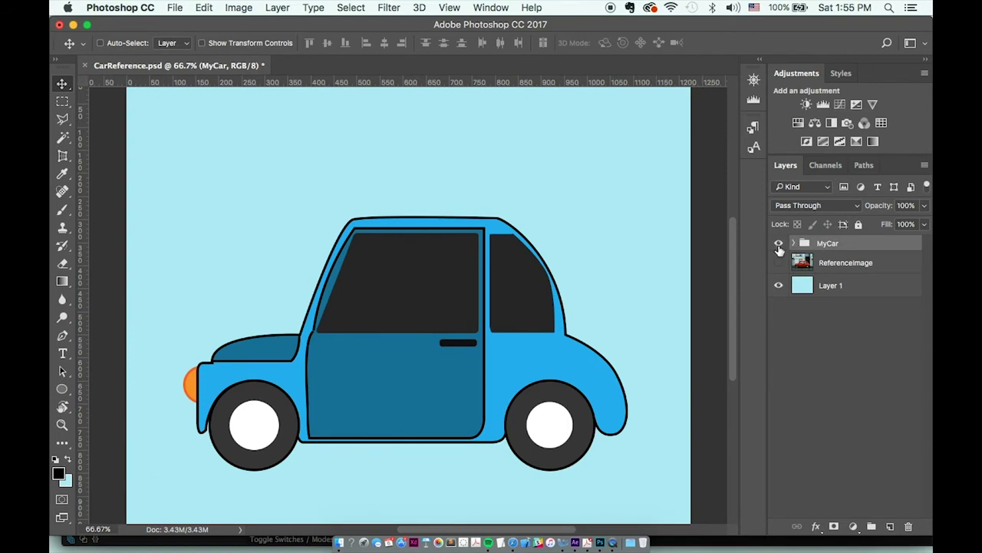
{"action": "left_click", "coordinate": [778, 263]}
{"action": "left_click", "coordinate": [778, 243]}
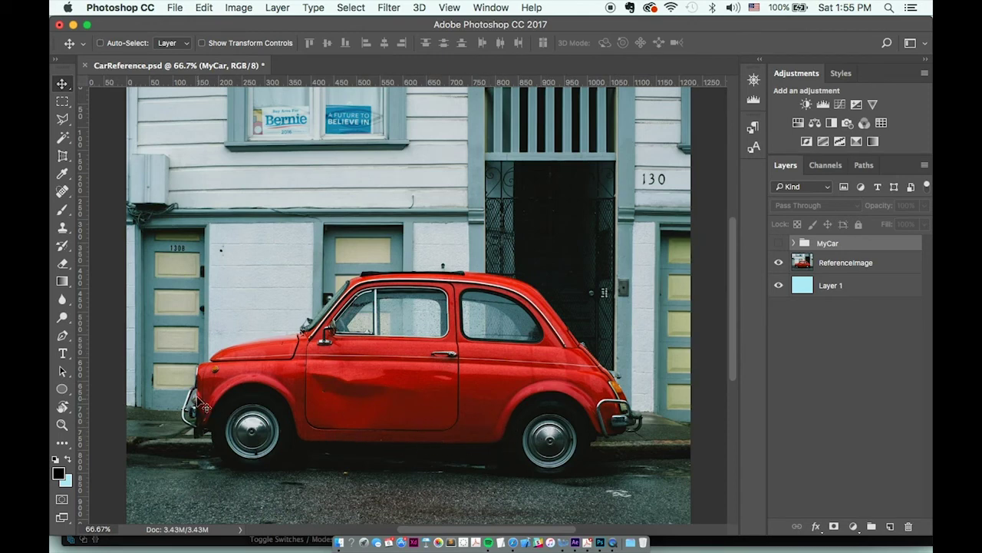
{"action": "left_click", "coordinate": [778, 243]}
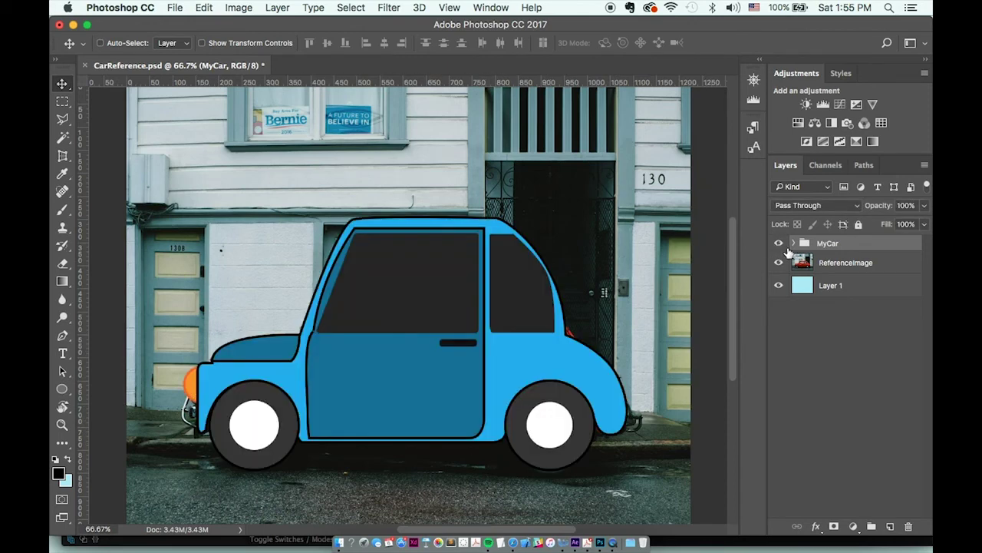
- Expand the MyCar group, add a new empty layer directly above CAR, and hide the ReferenceImage layer
{"action": "left_click", "coordinate": [796, 244]}
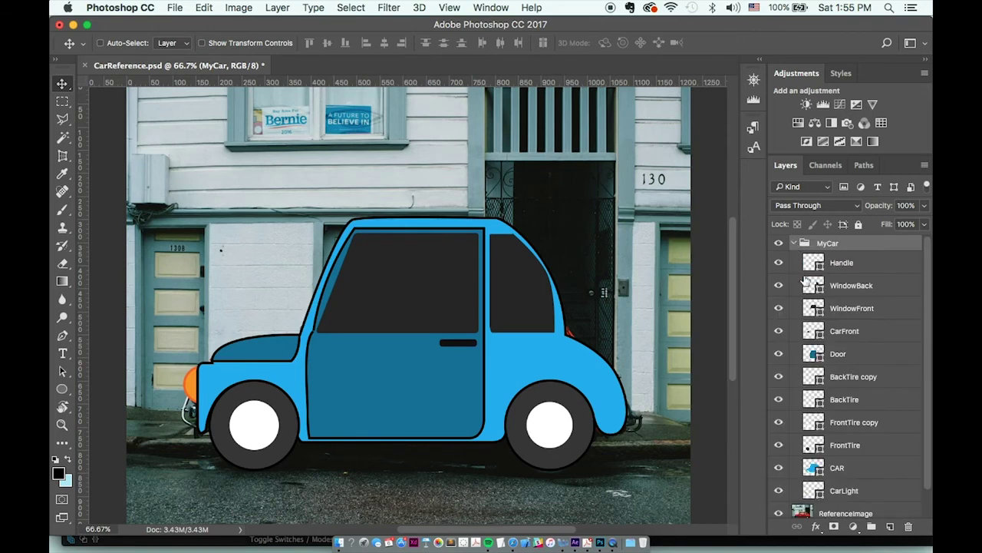
{"action": "left_click", "coordinate": [850, 471]}
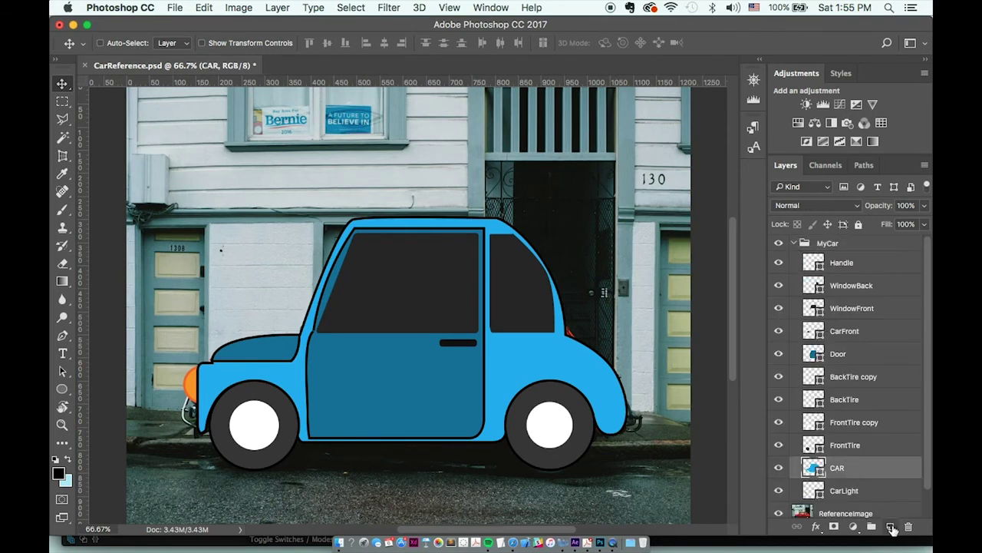
{"action": "left_click", "coordinate": [890, 527]}
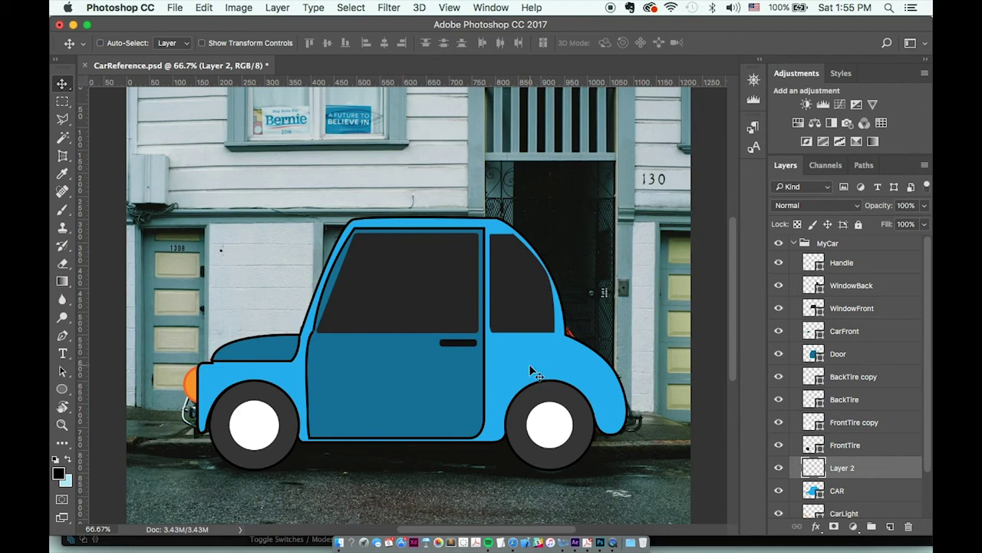
{"action": "scroll", "coordinate": [818, 474], "scroll_direction": "down", "scroll_amount": 3}
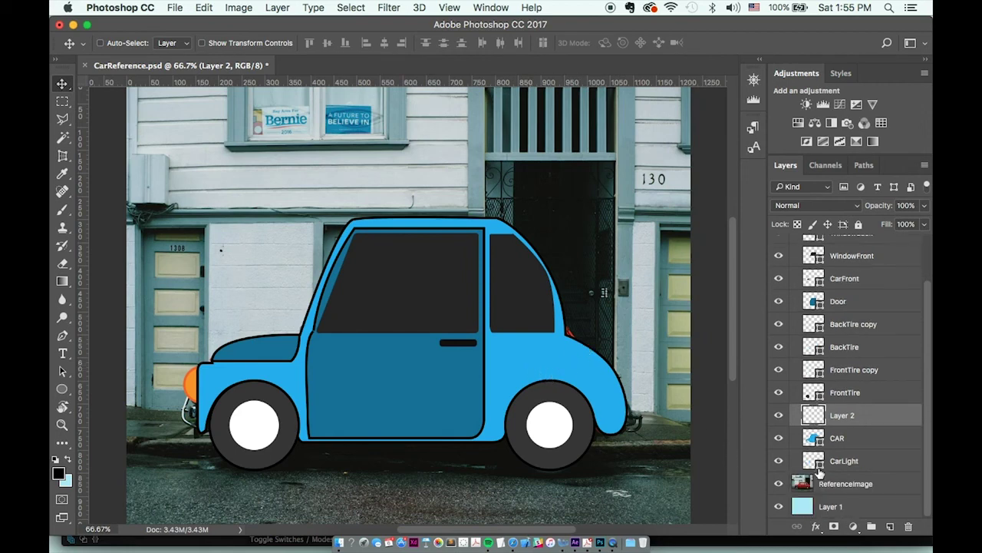
{"action": "left_click", "coordinate": [779, 485]}
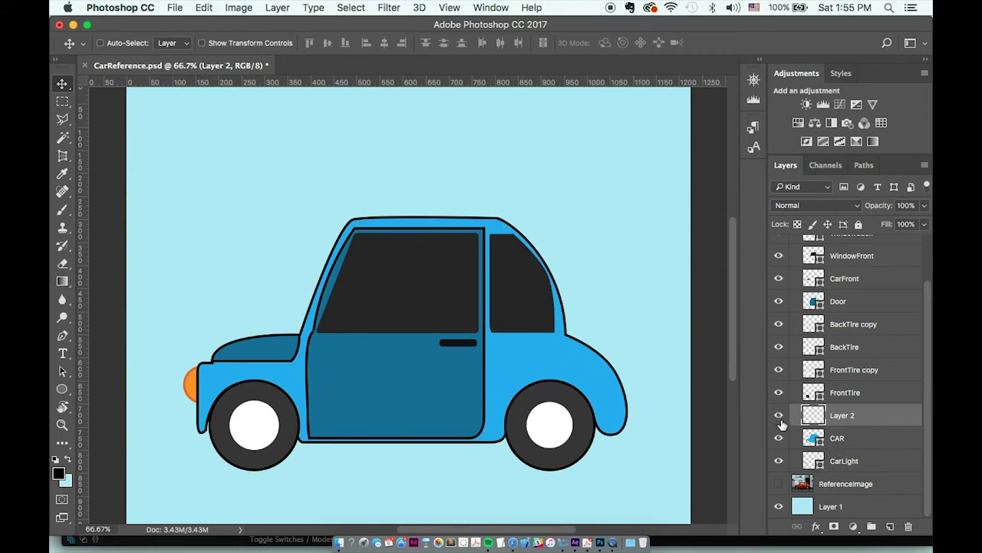
- Turn the new empty layer into a clipping mask on the CAR shape
{"action": "right_click", "coordinate": [847, 415]}
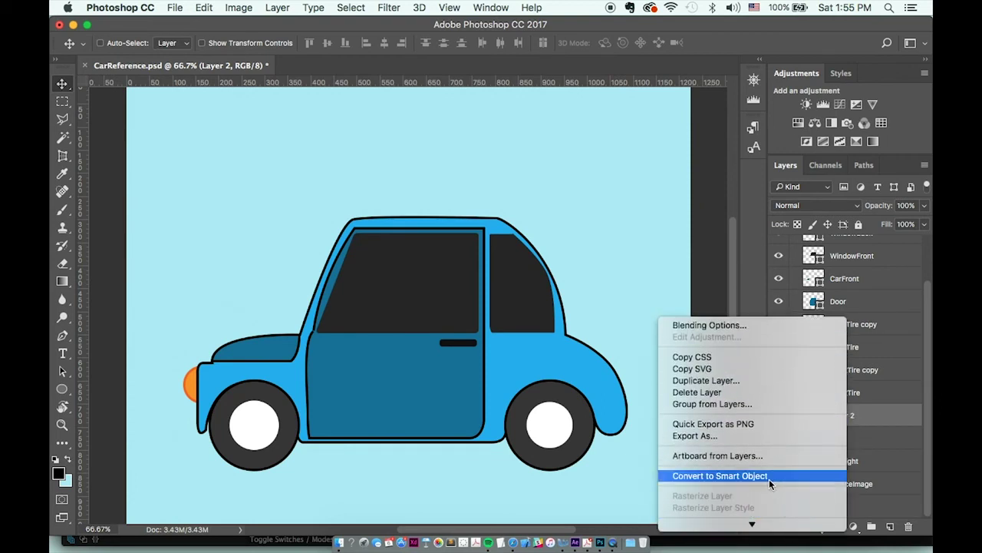
{"action": "scroll", "coordinate": [769, 479], "scroll_direction": "down", "scroll_amount": 3}
{"action": "left_click", "coordinate": [742, 458]}
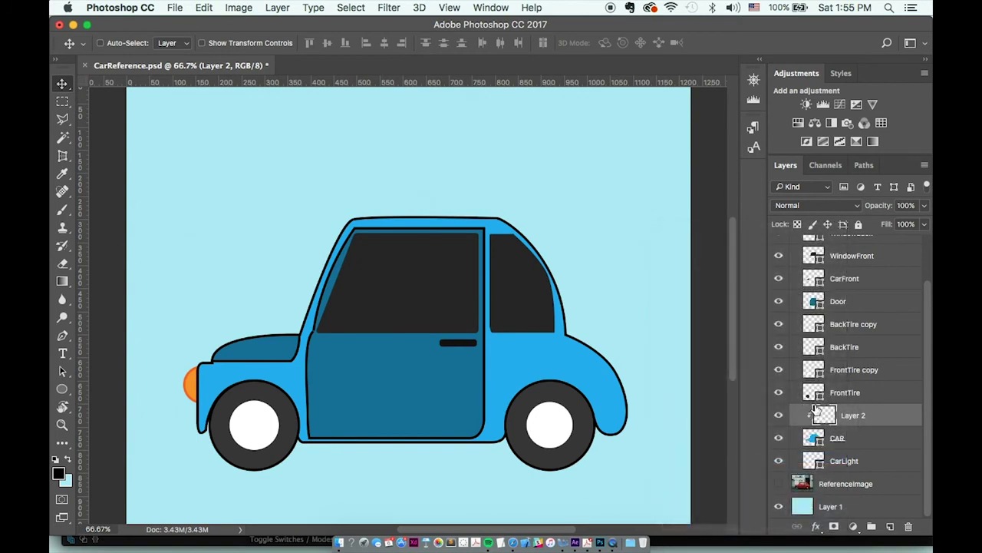
- Set the foreground color to bright magenta with the clipped layer above CAR selected
{"action": "key", "text": "i"}
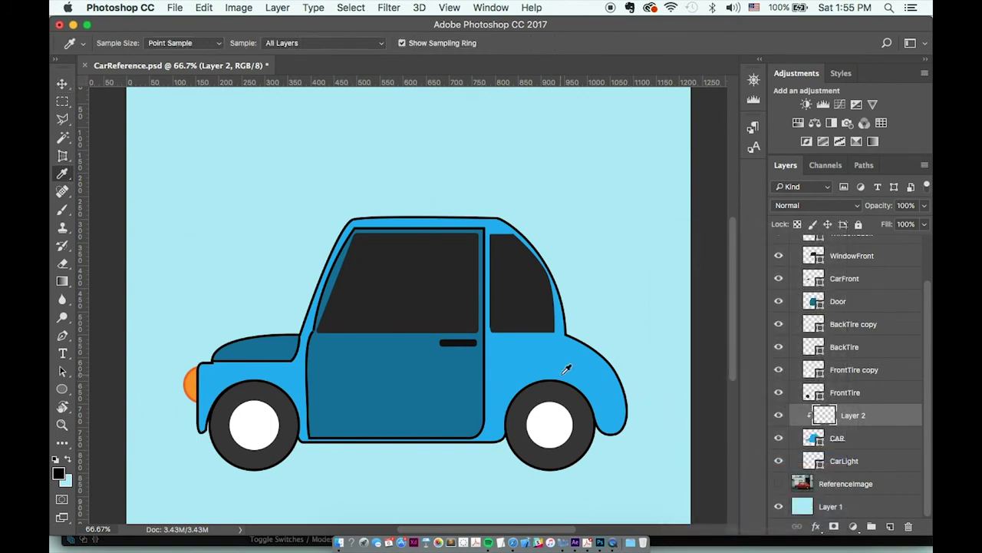
{"action": "left_click", "coordinate": [861, 443]}
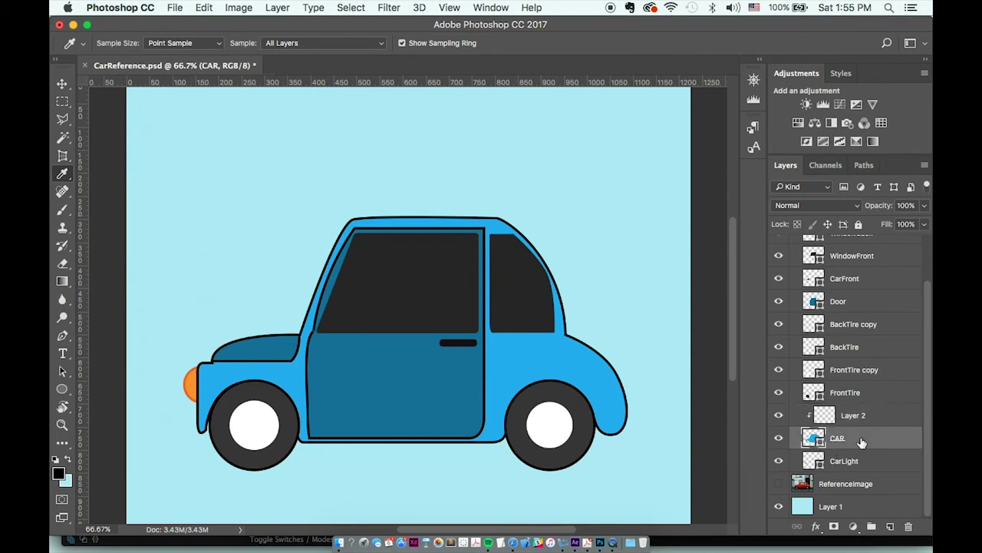
{"action": "left_click", "coordinate": [859, 417]}
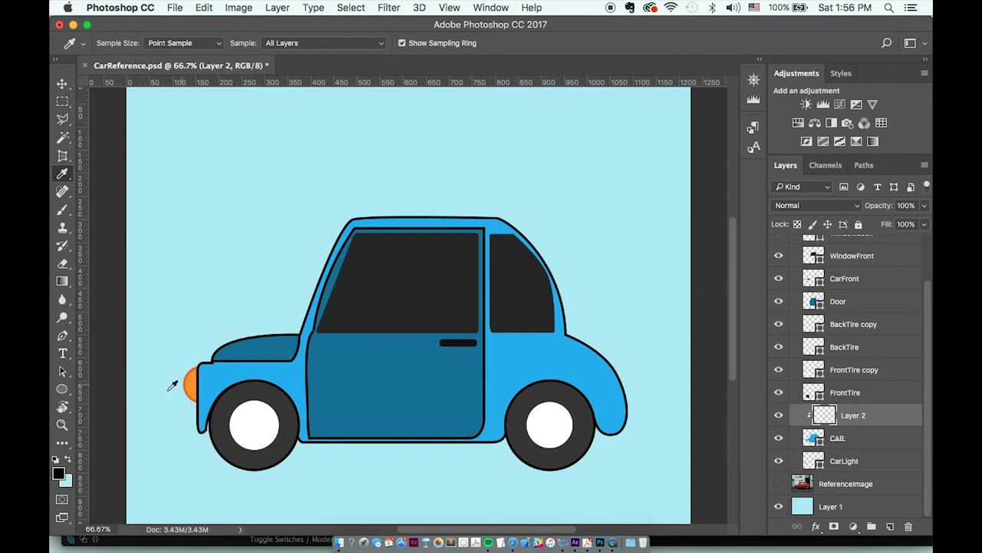
{"action": "left_click", "coordinate": [58, 471]}
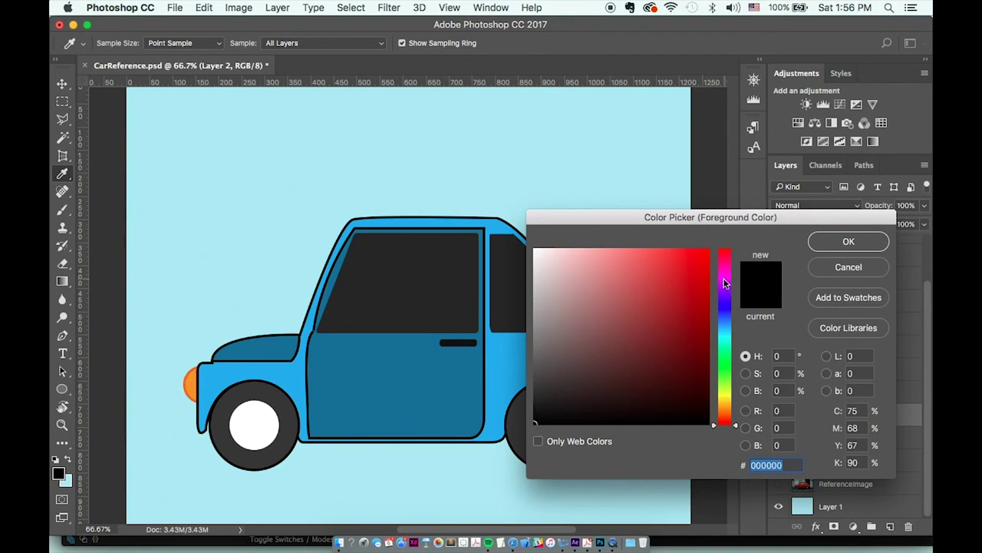
{"action": "left_click", "coordinate": [724, 281]}
{"action": "left_click", "coordinate": [701, 268]}
{"action": "left_click", "coordinate": [705, 251]}
{"action": "key", "text": "Return"}
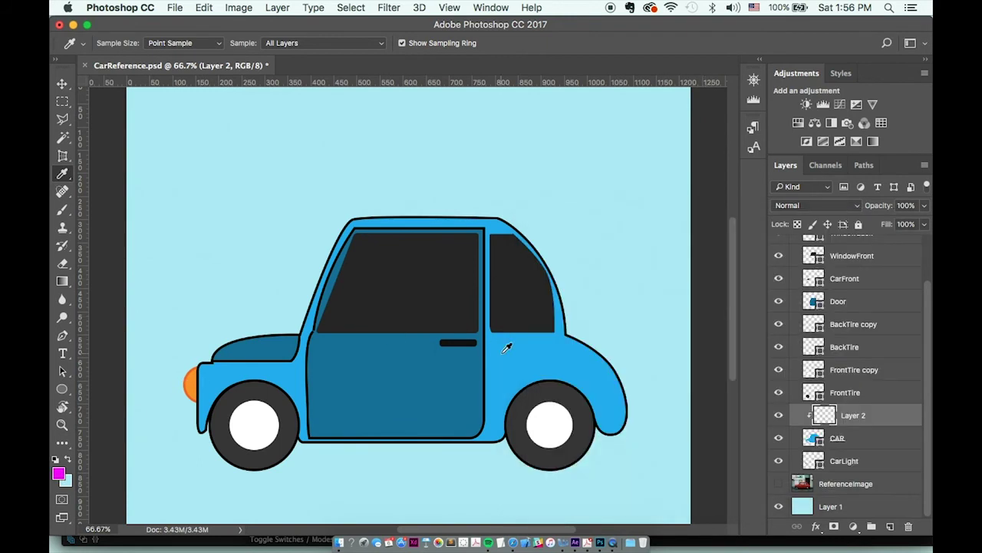
- Brush magenta across the car body on the clipped layer, then release and restore its clipping mask to compare
{"action": "key", "text": "b"}
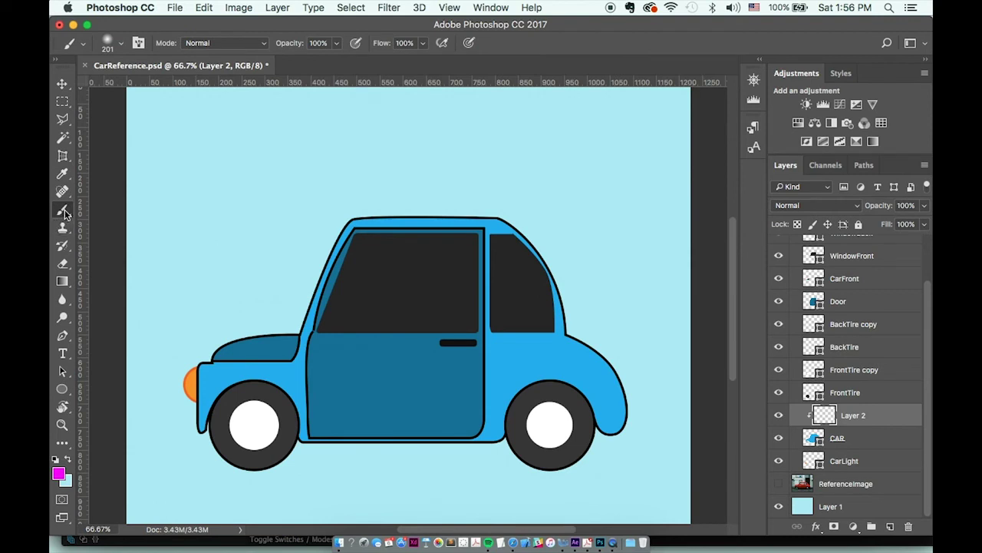
{"action": "mouse_move", "coordinate": [198, 405]}
{"action": "left_mouse_down"}
{"action": "mouse_move", "coordinate": [219, 434]}
{"action": "mouse_move", "coordinate": [343, 361]}
{"action": "mouse_move", "coordinate": [493, 427]}
{"action": "mouse_move", "coordinate": [498, 226]}
{"action": "mouse_move", "coordinate": [529, 361]}
{"action": "mouse_move", "coordinate": [417, 216]}
{"action": "mouse_move", "coordinate": [470, 245]}
{"action": "left_mouse_up"}
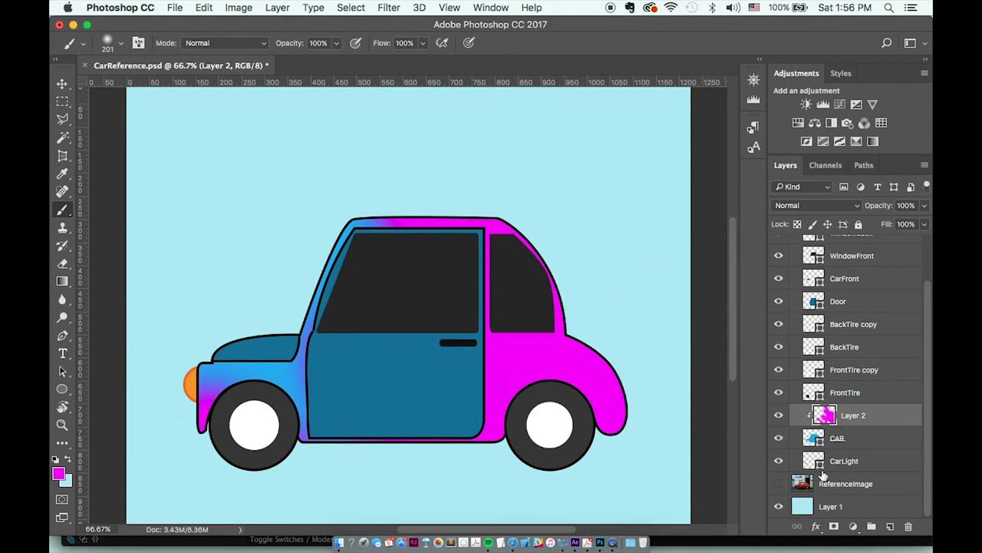
{"action": "left_click", "coordinate": [833, 440], "text": "alt"}
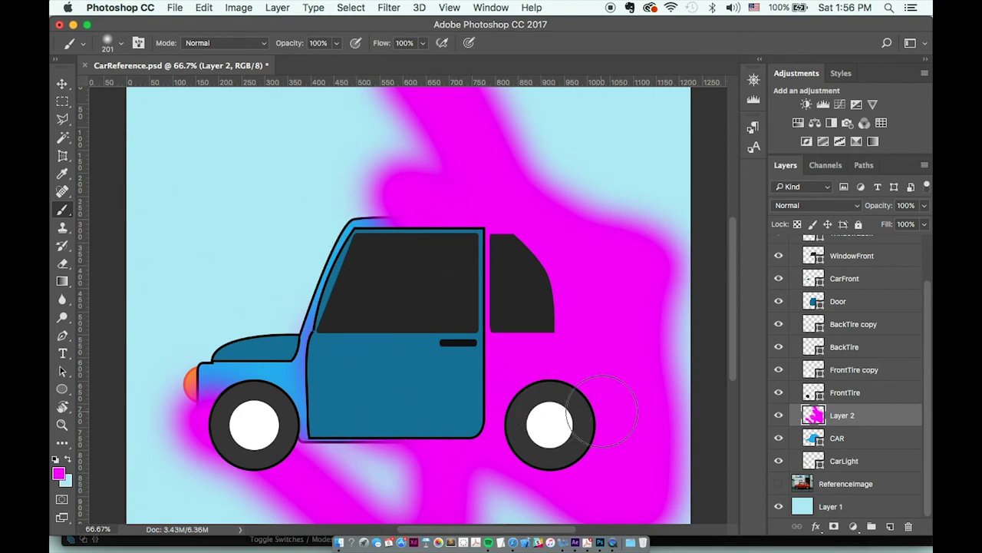
{"action": "key", "text": "super+alt+g"}
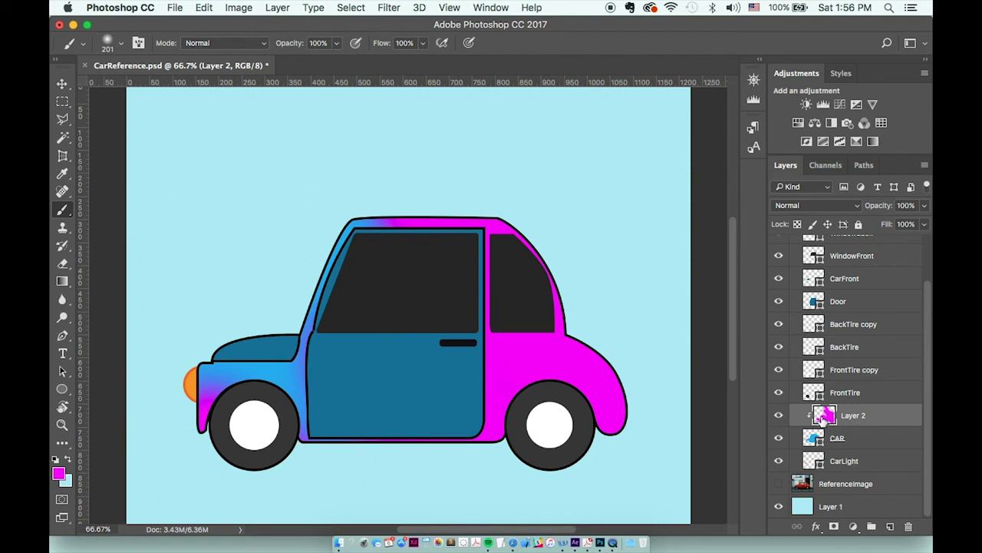
- Clear all the magenta paint from the clipped layer above CAR
{"action": "left_click", "coordinate": [825, 418], "text": "super"}
{"action": "key", "text": "Delete"}
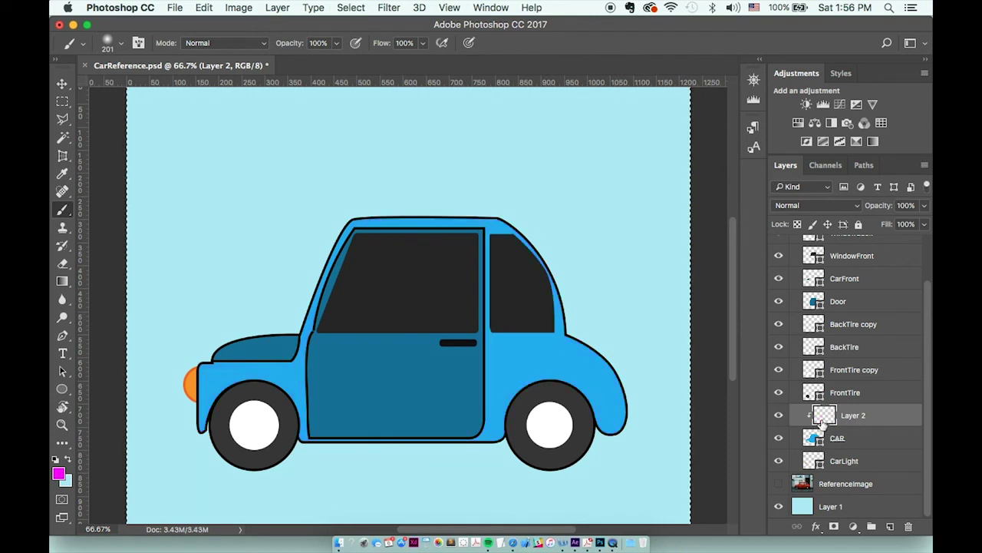
- Set the foreground color to a dark shade of the car's body blue and try soft-brush shading along the lower body on Layer 2
{"action": "left_click", "coordinate": [58, 474]}
{"action": "left_click", "coordinate": [216, 378]}
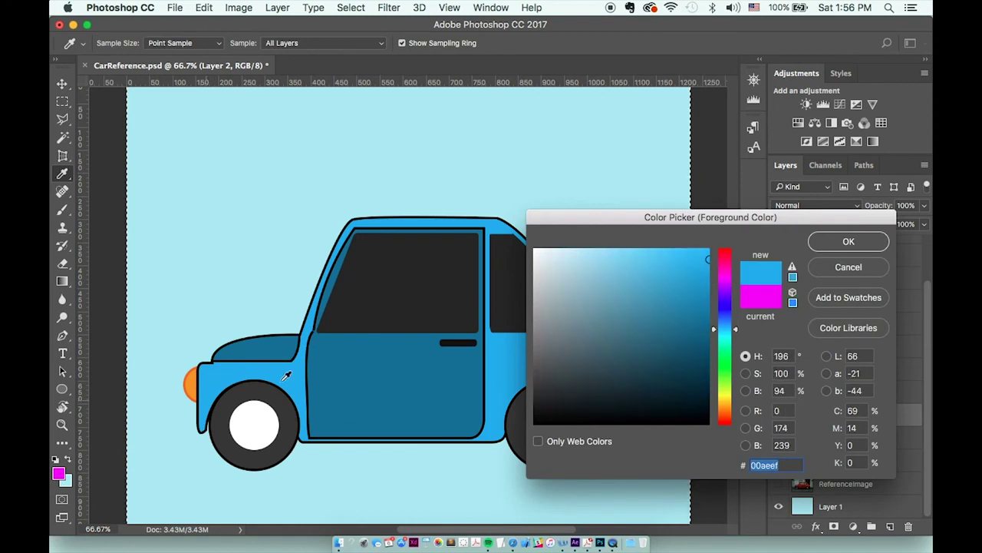
{"action": "mouse_move", "coordinate": [702, 300]}
{"action": "left_mouse_down"}
{"action": "mouse_move", "coordinate": [696, 350]}
{"action": "mouse_move", "coordinate": [640, 401]}
{"action": "mouse_move", "coordinate": [549, 423]}
{"action": "left_mouse_up"}
{"action": "key", "text": "Return"}
{"action": "key", "text": "b"}
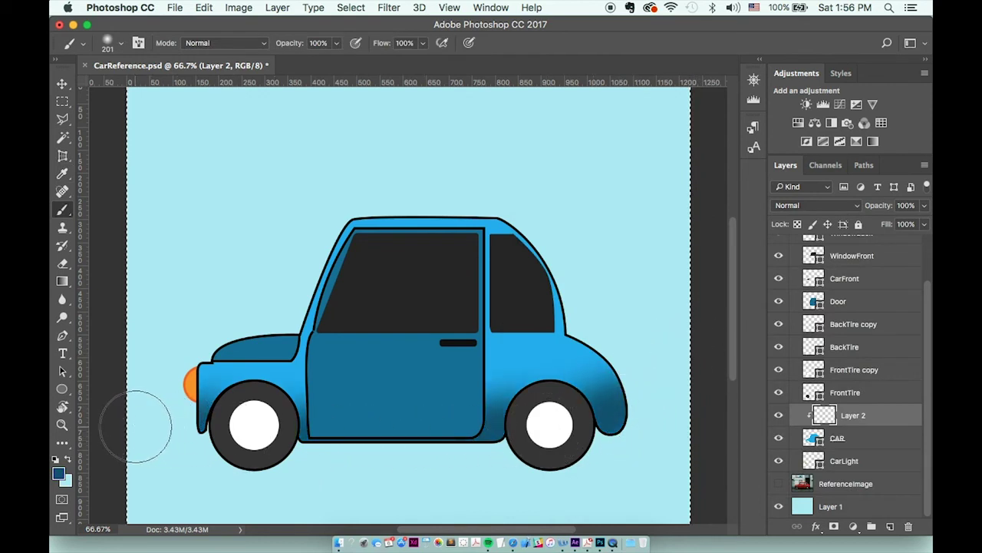
{"action": "key", "text": "super+z"}
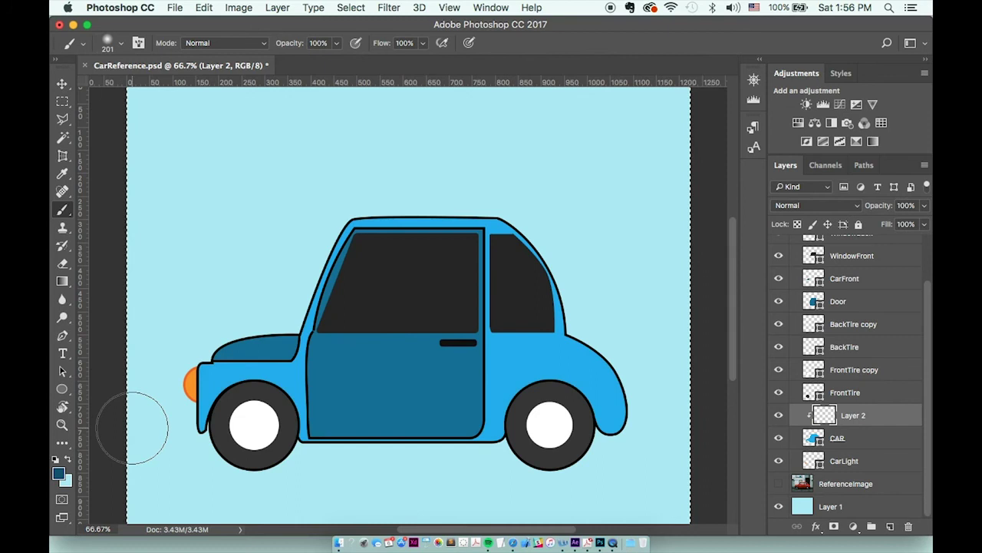
- Set the brush hardness to 100% and try a hard-edged dark blue stroke down the car's rear end, then undo it
{"action": "left_click", "coordinate": [106, 43]}
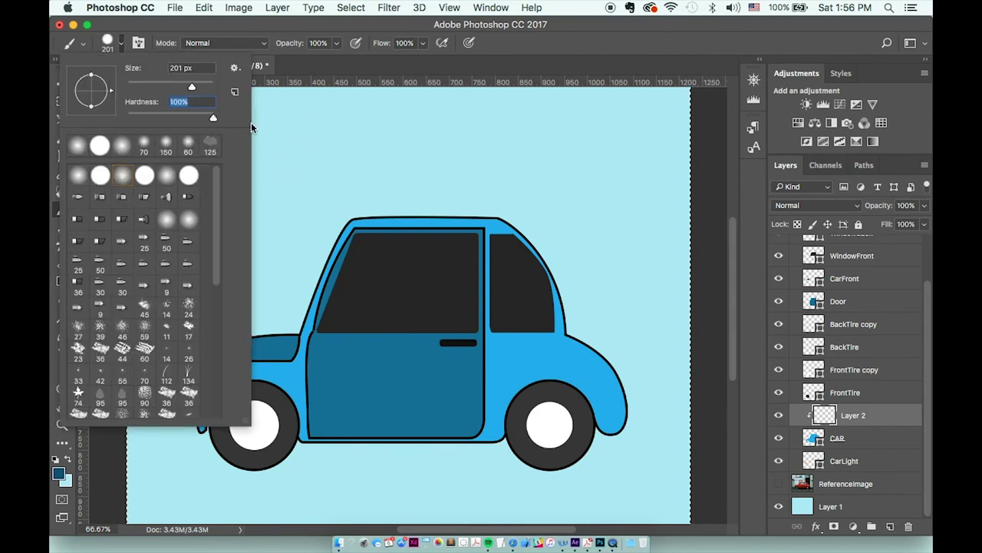
{"action": "left_click", "coordinate": [624, 324]}
{"action": "mouse_move", "coordinate": [625, 324]}
{"action": "left_mouse_down"}
{"action": "mouse_move", "coordinate": [624, 393]}
{"action": "mouse_move", "coordinate": [592, 435]}
{"action": "left_mouse_up"}
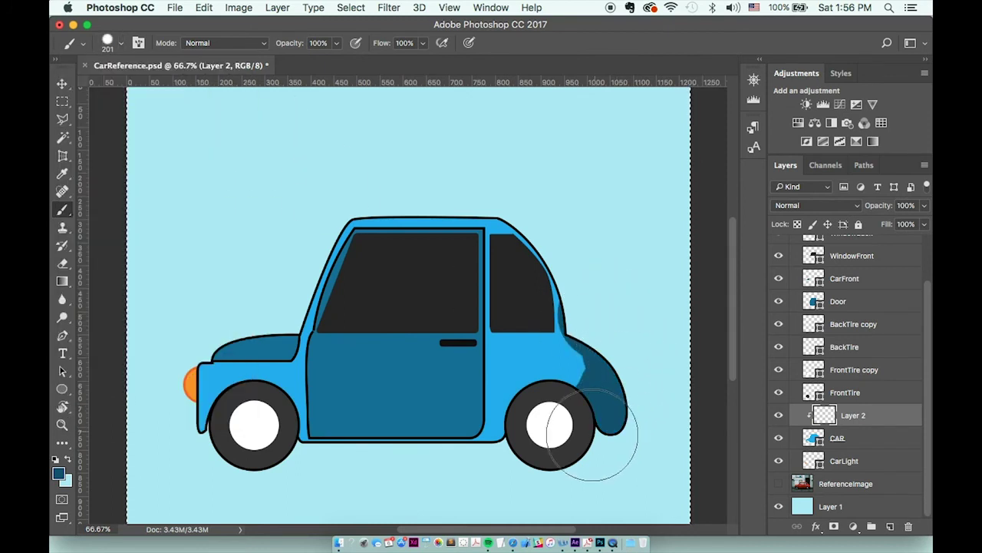
{"action": "key", "text": "super+z"}
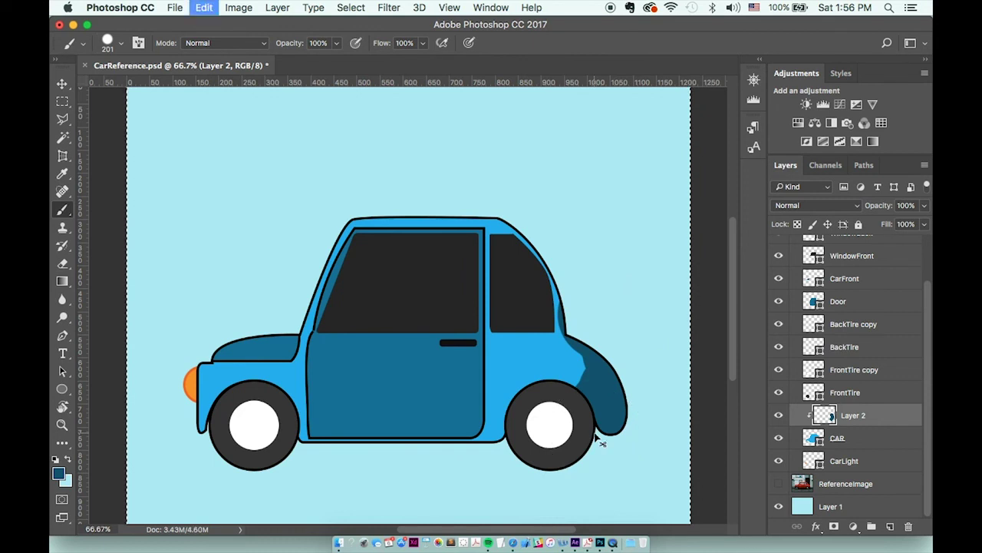
- Try a hard-edged dark blue stroke across the whole area above the rear wheel and undo it
{"action": "left_click", "coordinate": [106, 40]}
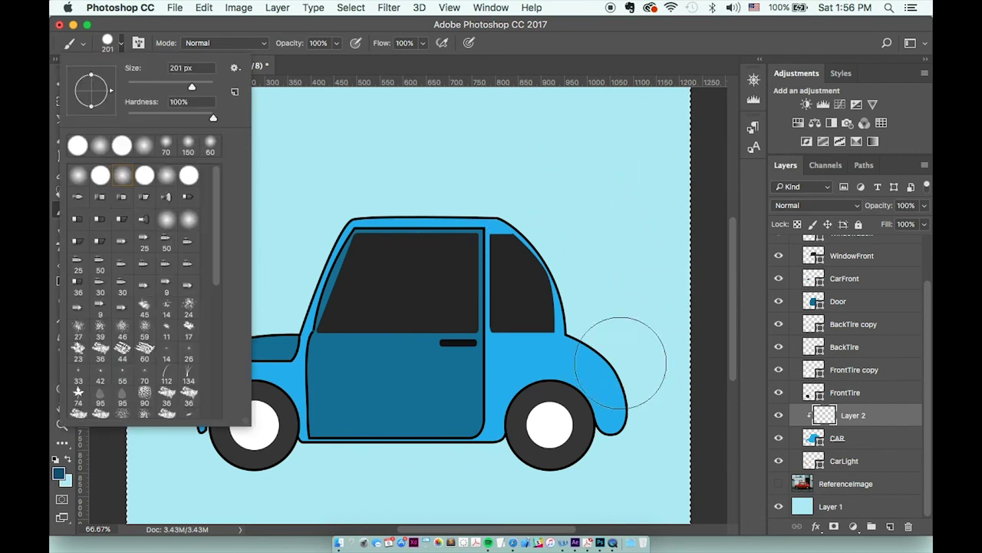
{"action": "left_click", "coordinate": [641, 410]}
{"action": "left_click_drag", "start_coordinate": [640, 410], "coordinate": [522, 350]}
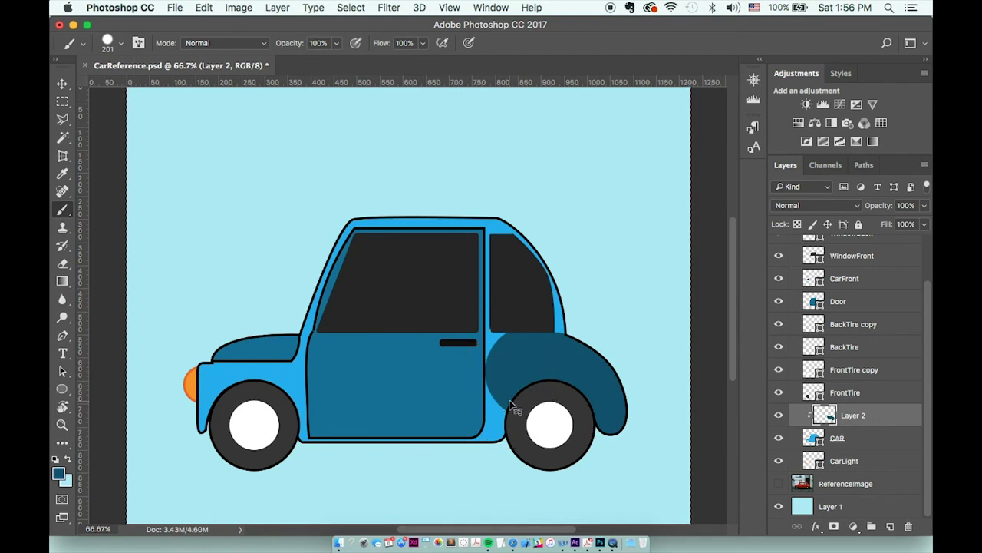
{"action": "key", "text": "super+z"}
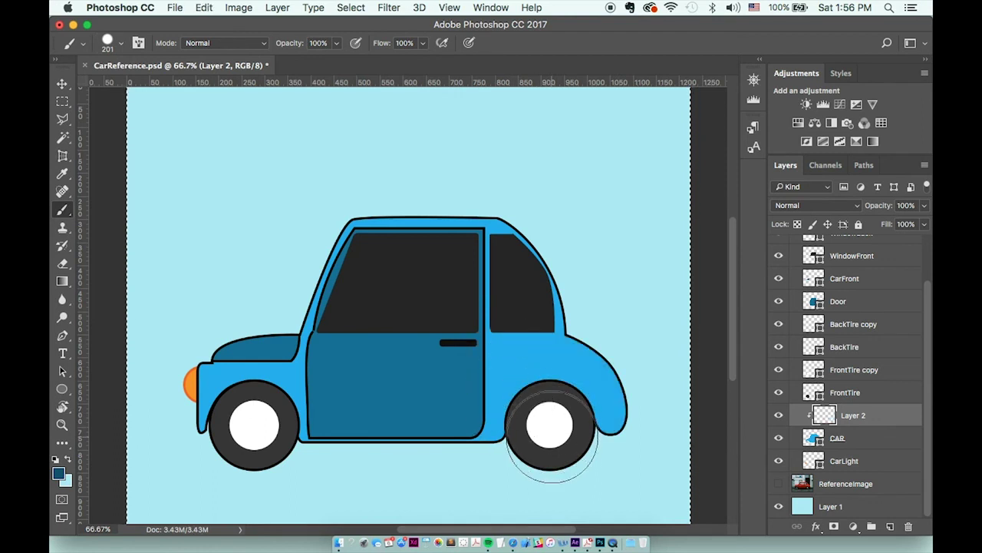
- Paint hard-edged dark blue shadows around both wheels with a 300 px brush, and along the lower body with a 150 px brush
{"action": "left_click_drag", "start_coordinate": [549, 438], "coordinate": [557, 440]}
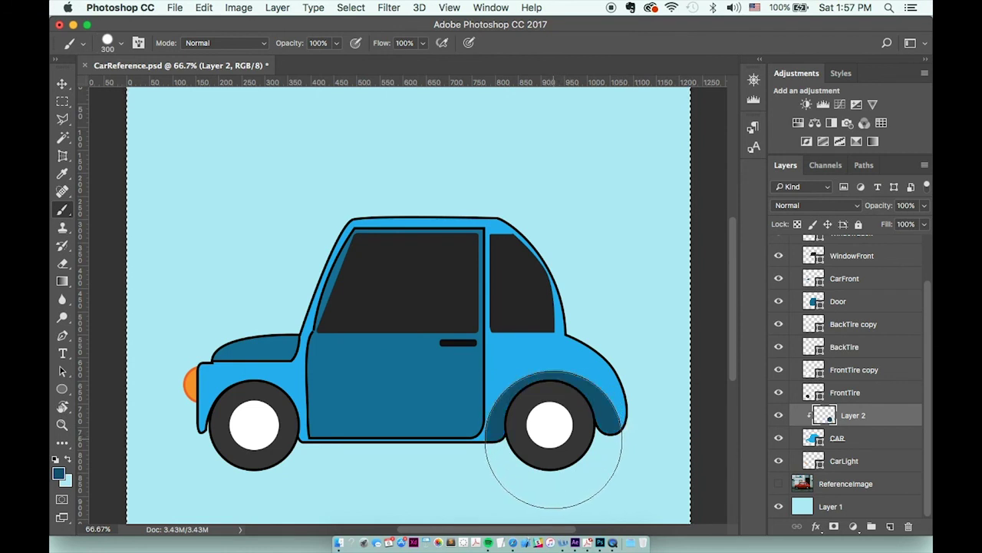
{"action": "left_click", "coordinate": [254, 442]}
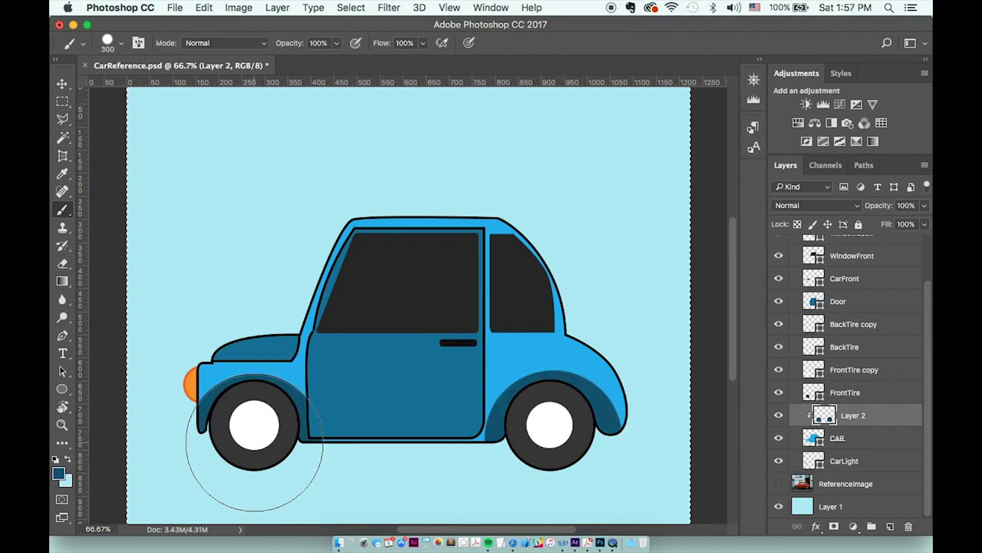
{"action": "key", "text": "bracketleft"}
{"action": "key", "text": "bracketleft"}
{"action": "key", "text": "bracketleft"}
{"action": "key", "text": "bracketleft"}
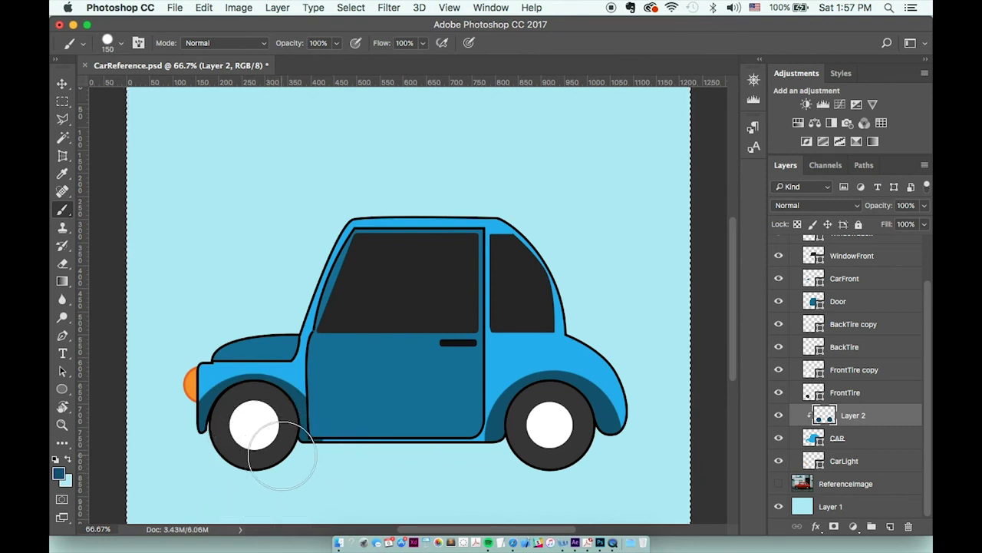
{"action": "left_click", "coordinate": [525, 423]}
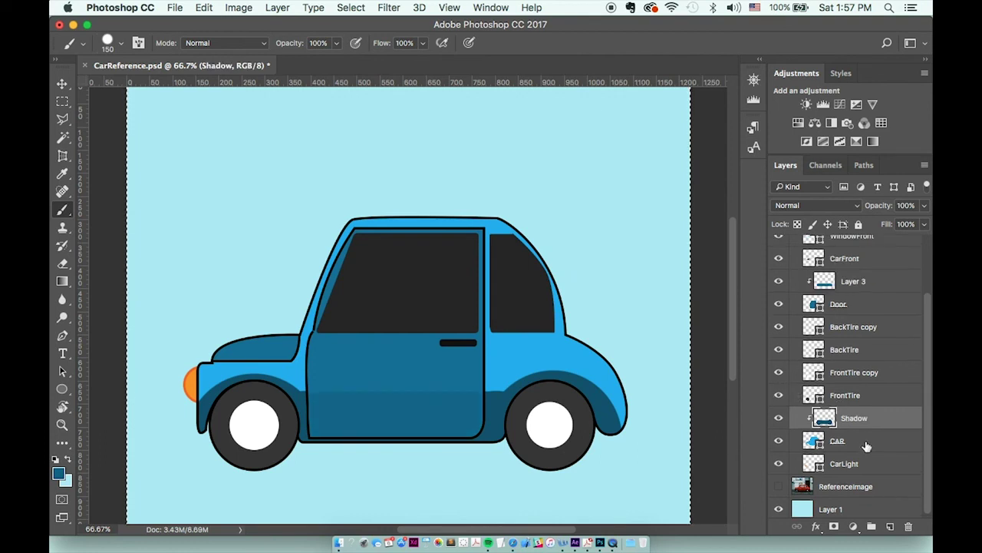
- Add a new layer above Shadow and clip it to the CAR shape
{"action": "left_click", "coordinate": [890, 526]}
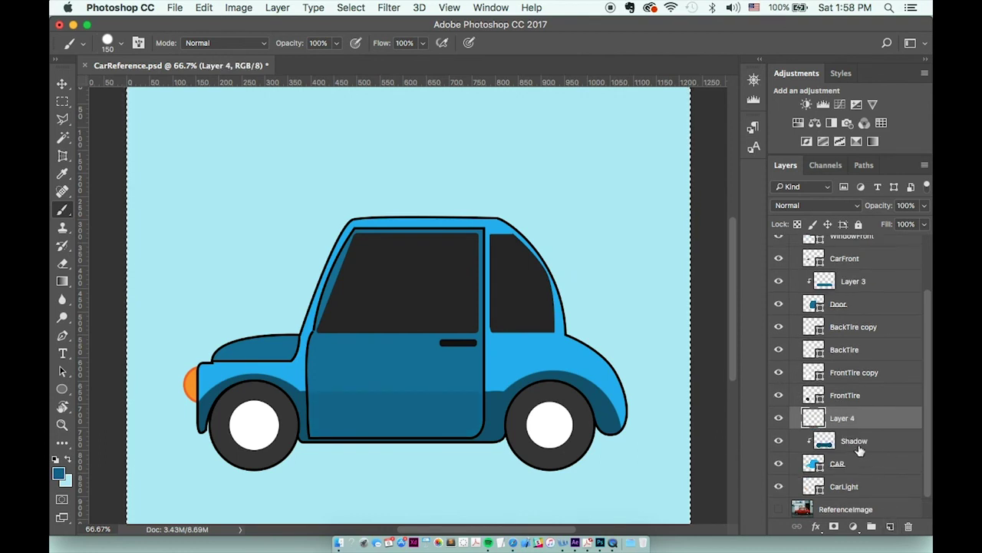
{"action": "right_click", "coordinate": [841, 421]}
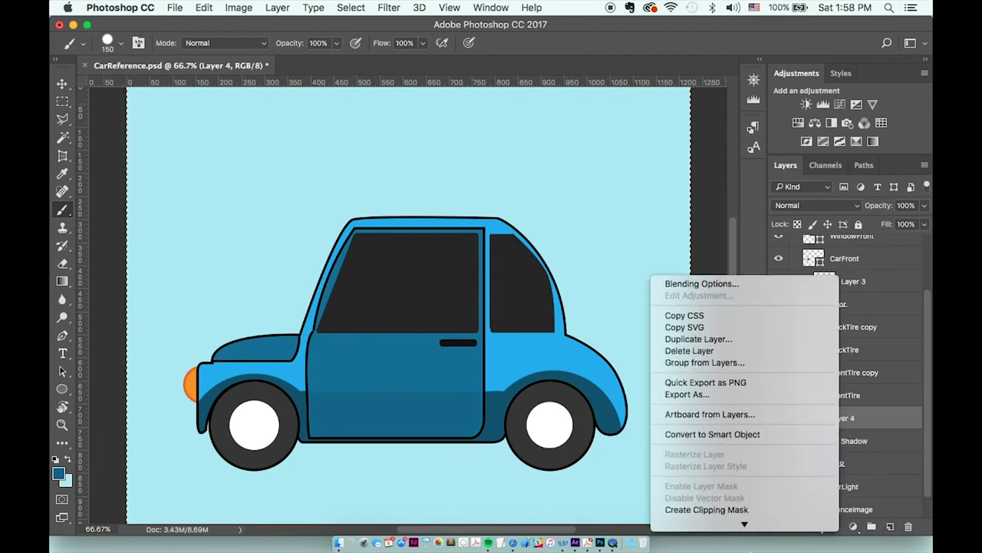
{"action": "left_click", "coordinate": [724, 447]}
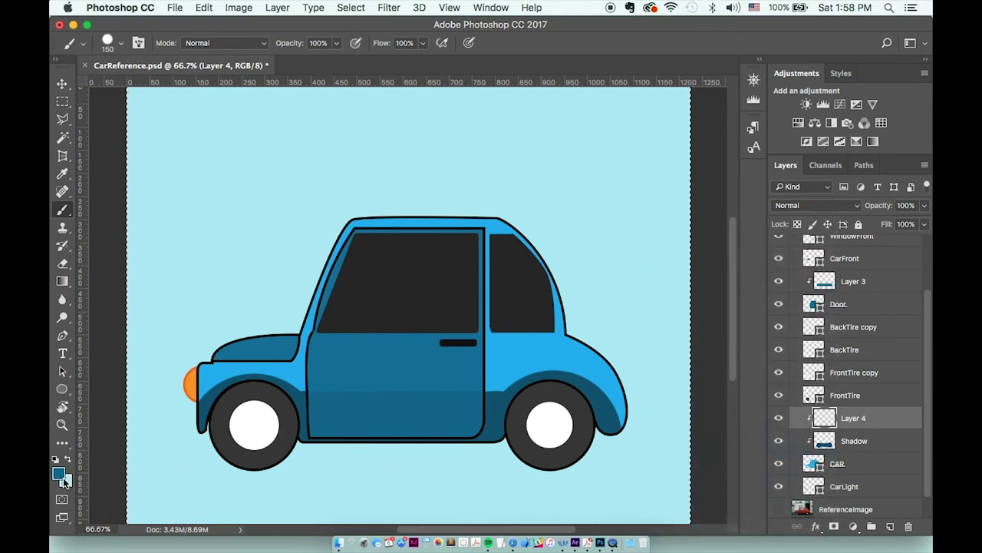
- Set the foreground color to the light blue 8fd8f4 for the body highlights
{"action": "left_click", "coordinate": [59, 471]}
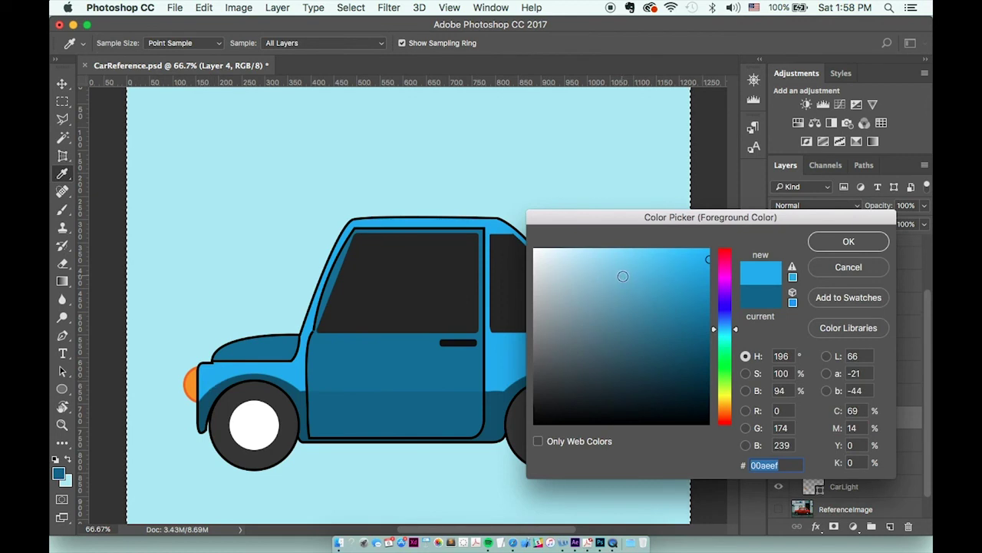
{"action": "left_click_drag", "start_coordinate": [640, 261], "coordinate": [613, 256]}
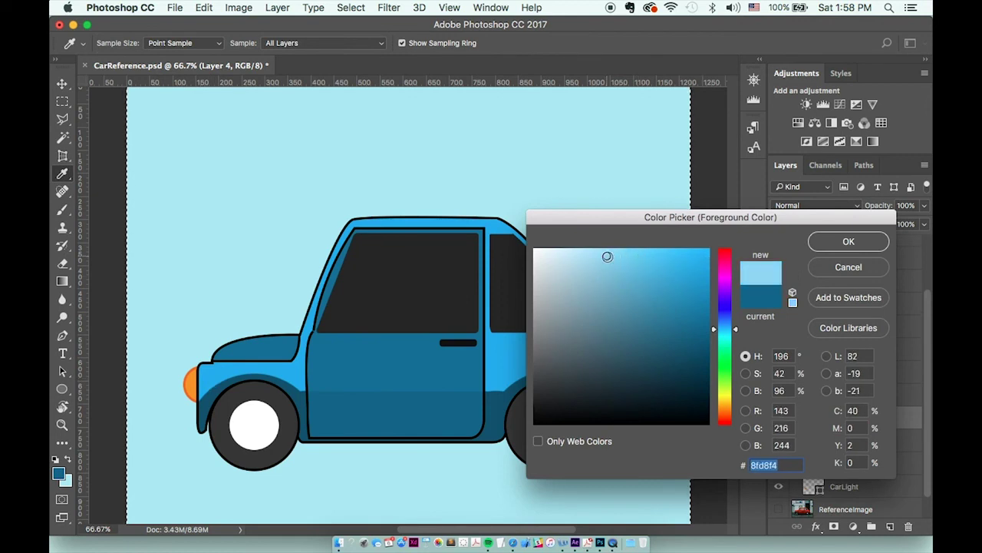
{"action": "key", "text": "Return"}
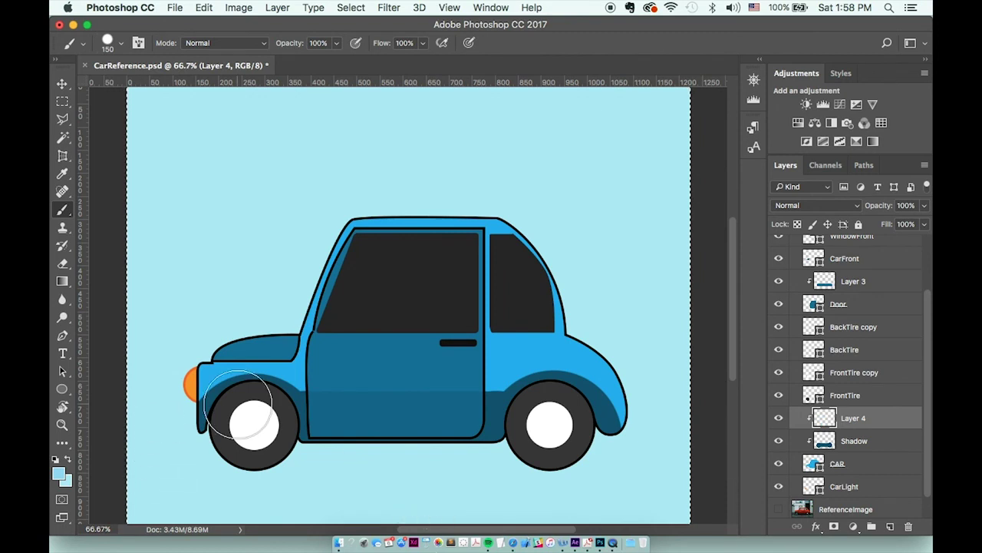
- Show the ReferenceImage layer and temporarily hide the MyCar group to examine the highlights on the photographed car
{"action": "scroll", "coordinate": [898, 319], "scroll_direction": "up", "scroll_amount": 3}
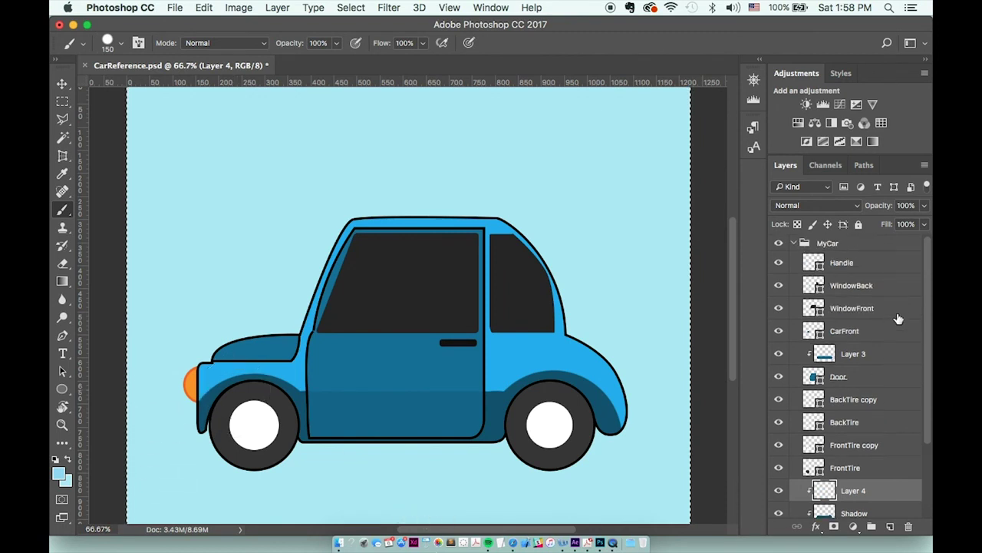
{"action": "left_click", "coordinate": [794, 242]}
{"action": "left_click", "coordinate": [778, 263]}
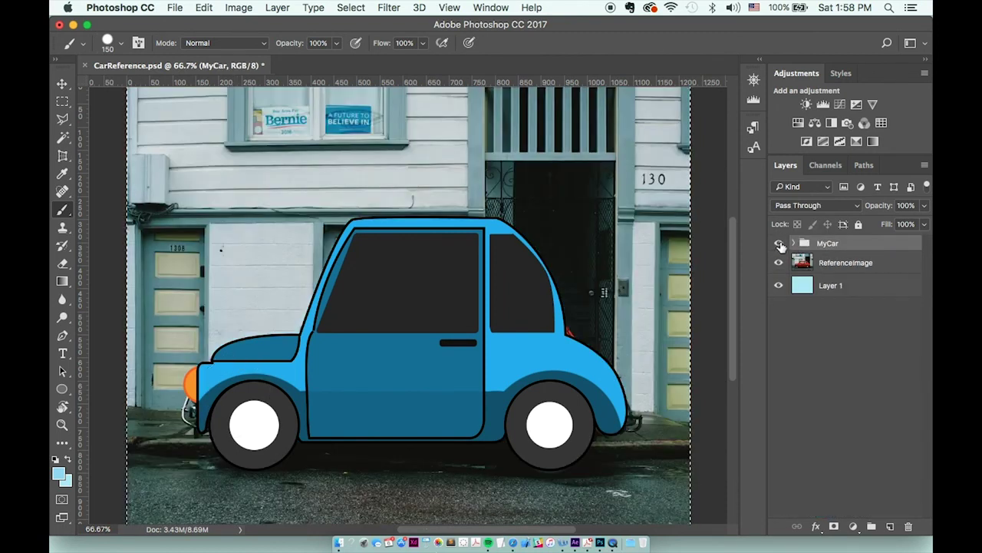
{"action": "left_click", "coordinate": [778, 243]}
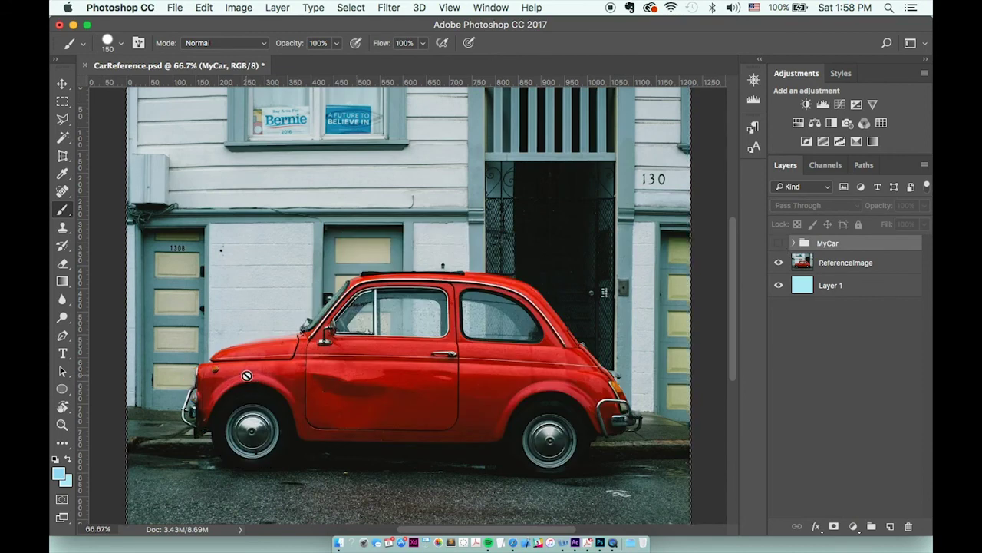
{"action": "left_click", "coordinate": [778, 243]}
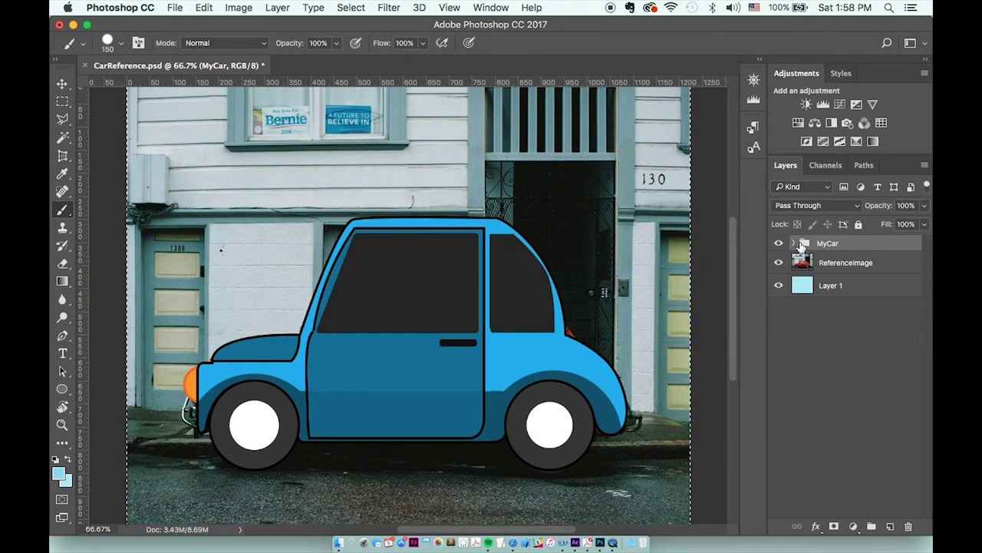
- Using the Pen tool on Layer 4, draw thin light blue highlight shapes along the shadow edges above the front and rear wheels
{"action": "left_click", "coordinate": [794, 244]}
{"action": "scroll", "coordinate": [853, 477], "scroll_direction": "down", "scroll_amount": 3}
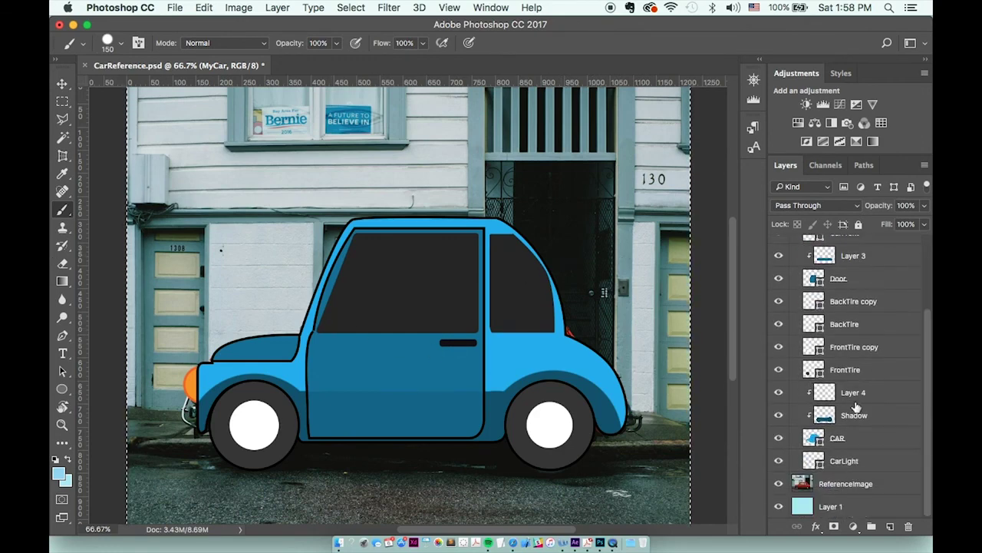
{"action": "left_click", "coordinate": [854, 393]}
{"action": "key", "text": "p"}
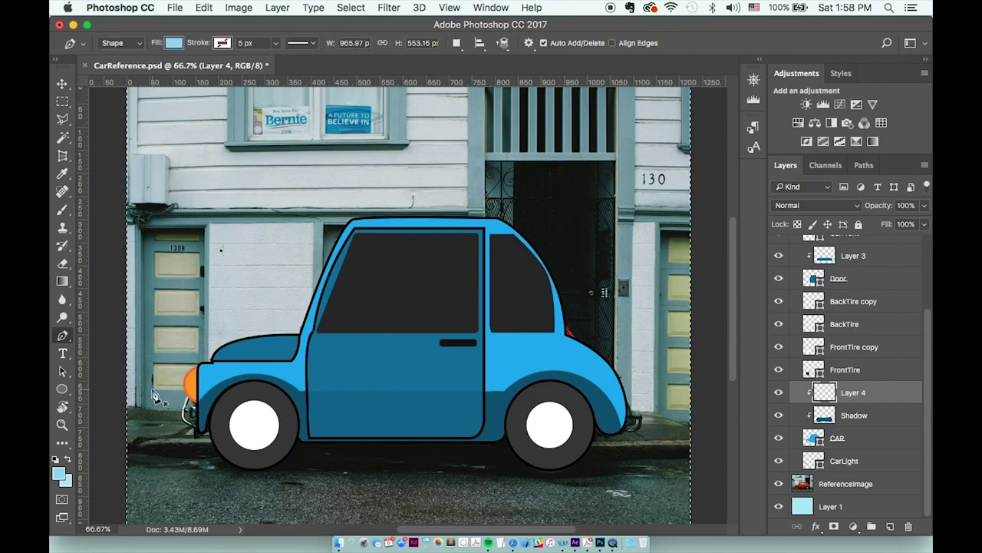
{"action": "left_click", "coordinate": [214, 396]}
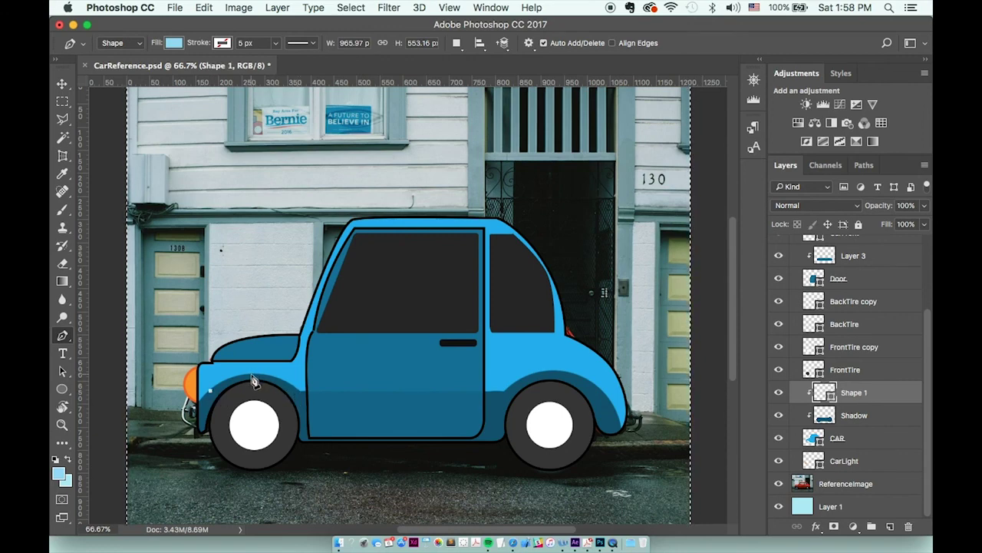
{"action": "left_click_drag", "start_coordinate": [281, 384], "coordinate": [284, 388]}
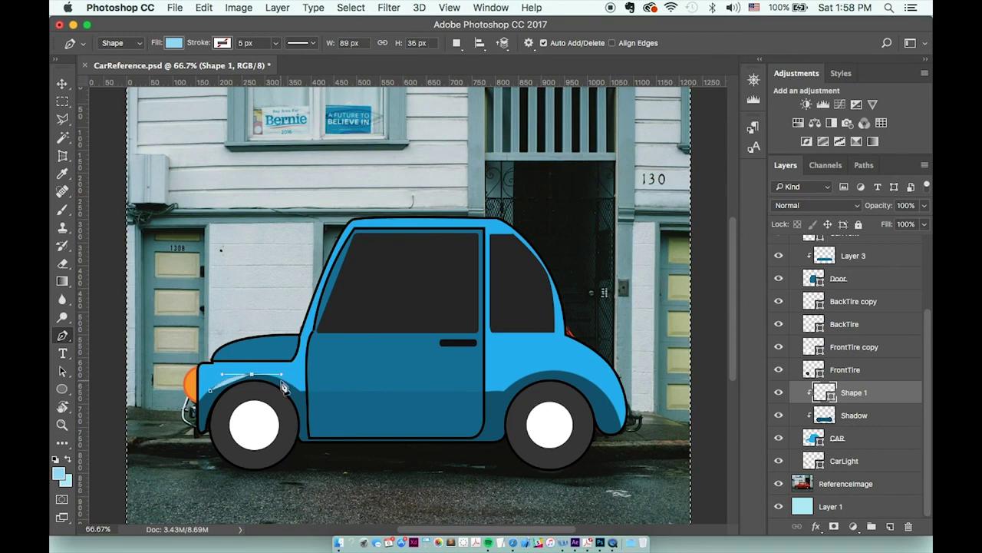
{"action": "left_click", "coordinate": [301, 396]}
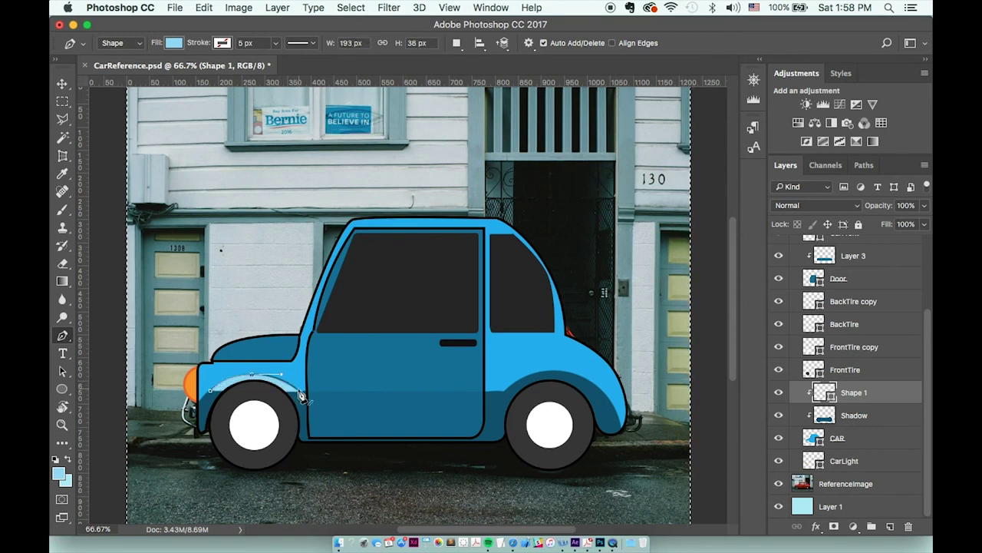
{"action": "left_click", "coordinate": [206, 376]}
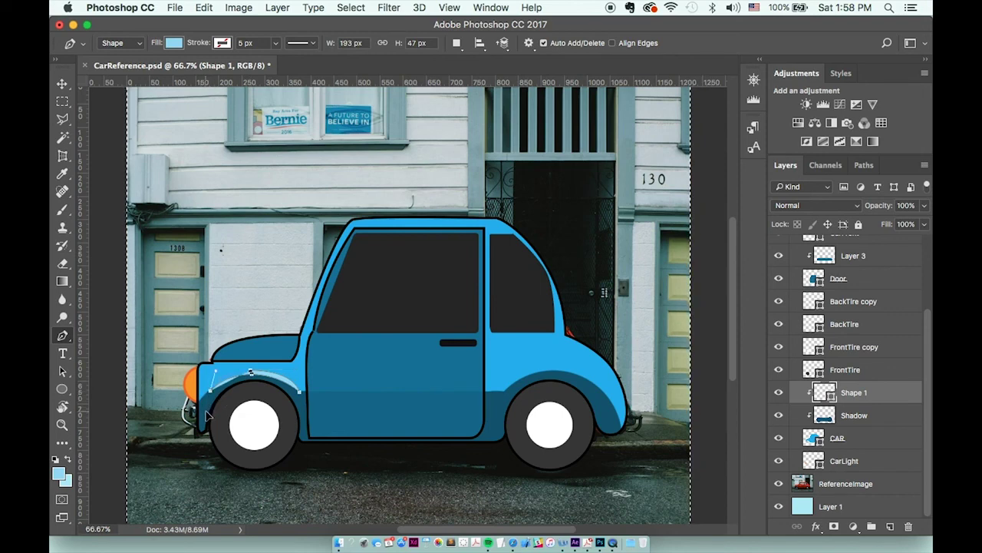
{"action": "left_click", "coordinate": [532, 389]}
{"action": "left_click", "coordinate": [587, 375]}
- Add a layer clipped to CarFront and draw a light blue highlight shape along the hood's upper edge with the Pen tool
{"action": "left_click", "coordinate": [302, 342]}
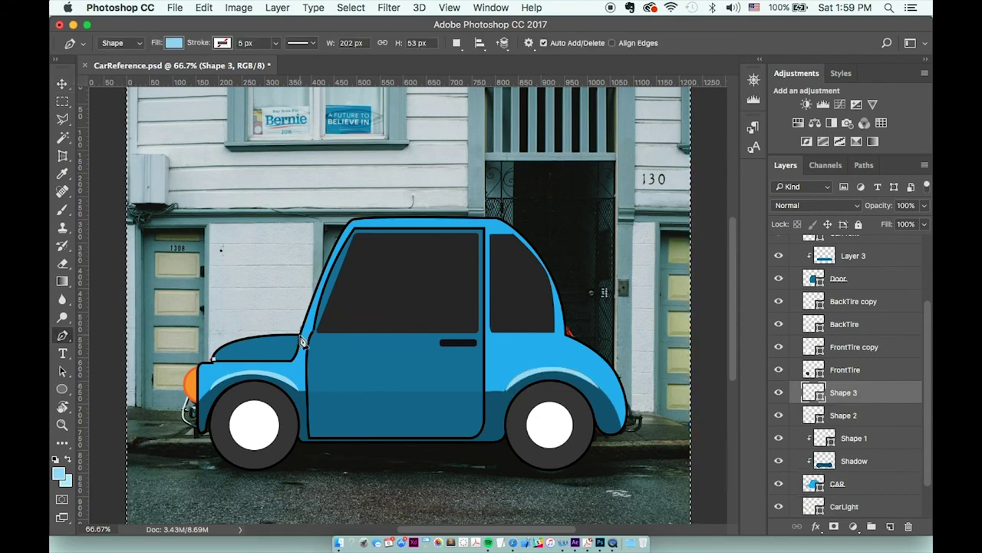
{"action": "key", "text": "v"}
{"action": "left_click", "coordinate": [380, 367], "text": "super"}
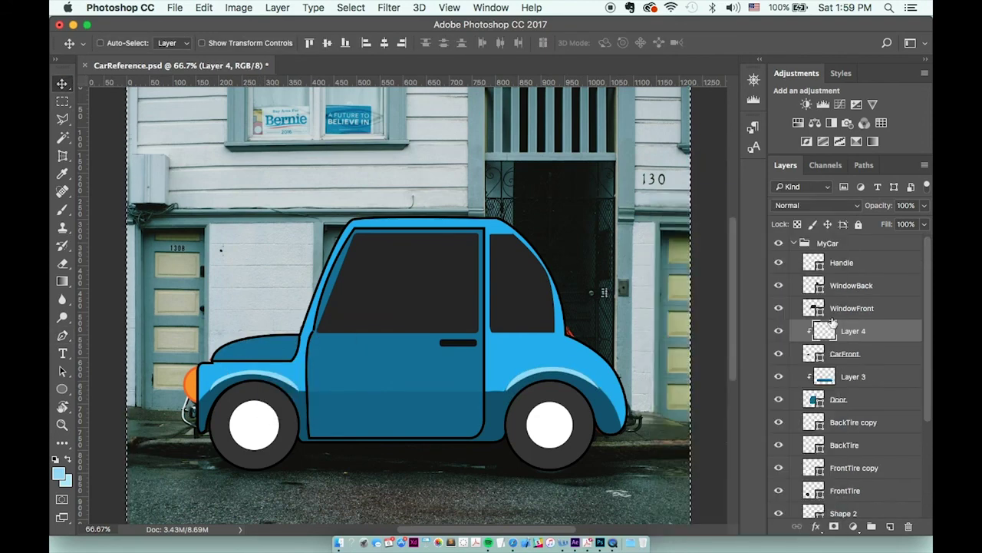
{"action": "key", "text": "p"}
{"action": "key", "text": "super+z"}
{"action": "left_click", "coordinate": [812, 351]}
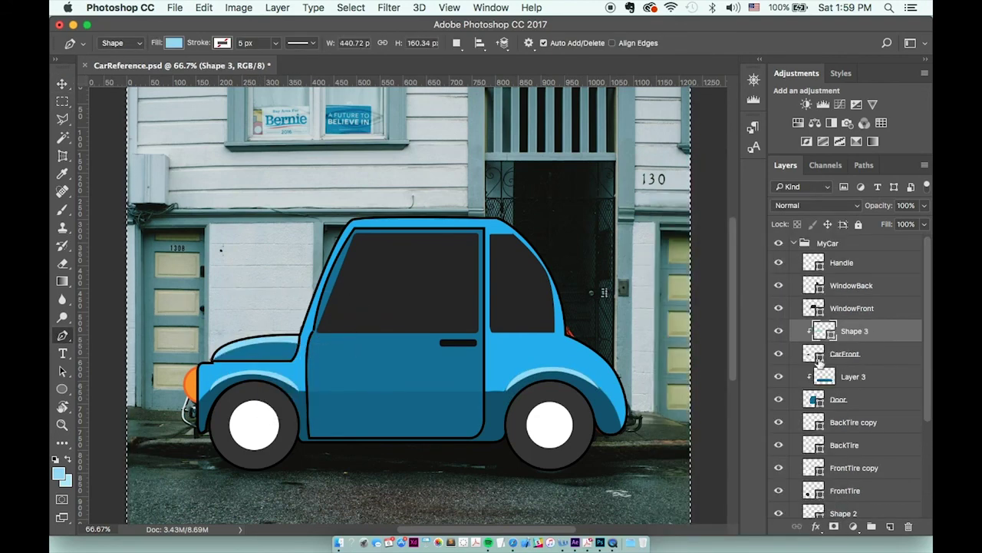
- Hide the ReferenceImage layer and review the shaded car against the plain light blue background
{"action": "scroll", "coordinate": [844, 384], "scroll_direction": "down", "scroll_amount": 5}
{"action": "left_click", "coordinate": [780, 485]}
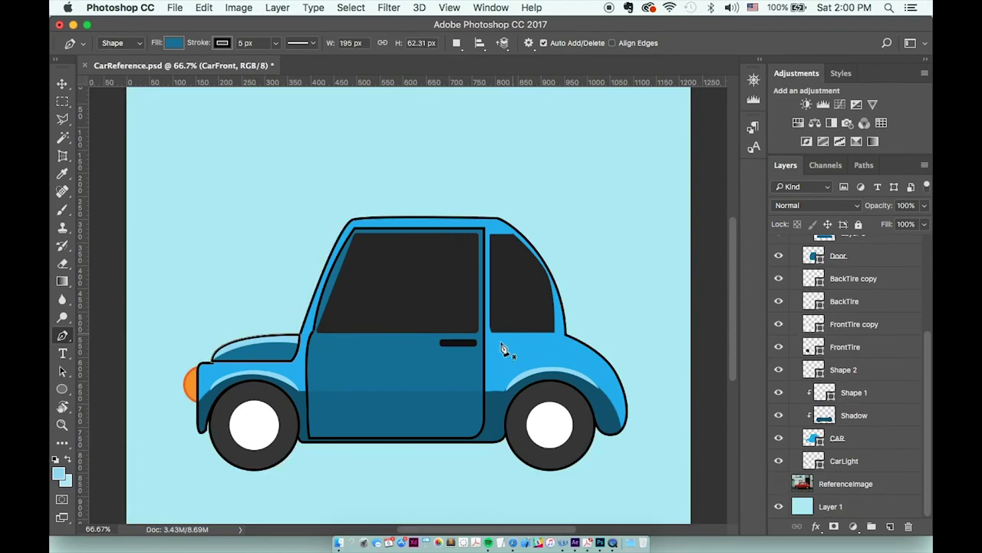
{"action": "key", "text": "super+minus"}
{"action": "key", "text": "super+minus"}
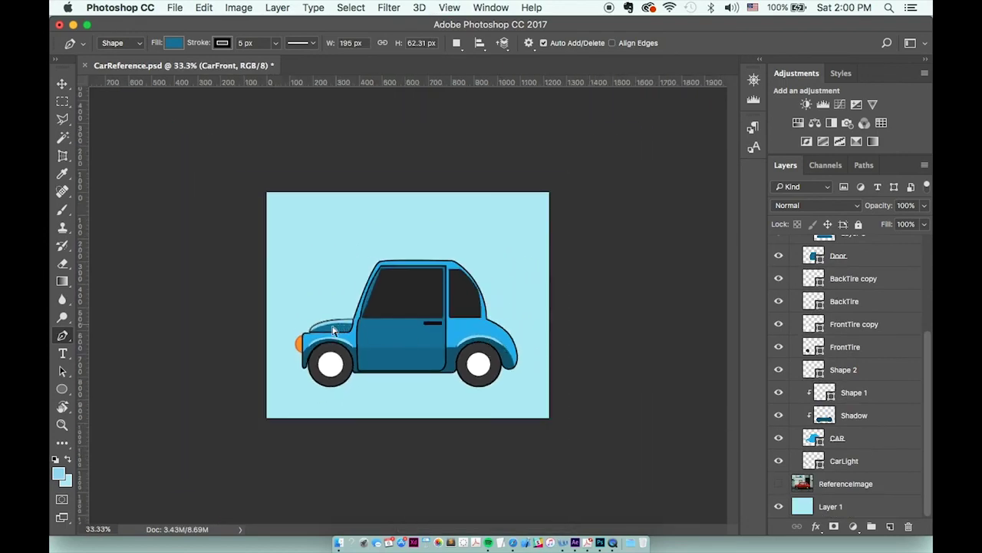
{"action": "key", "text": "super+plus"}
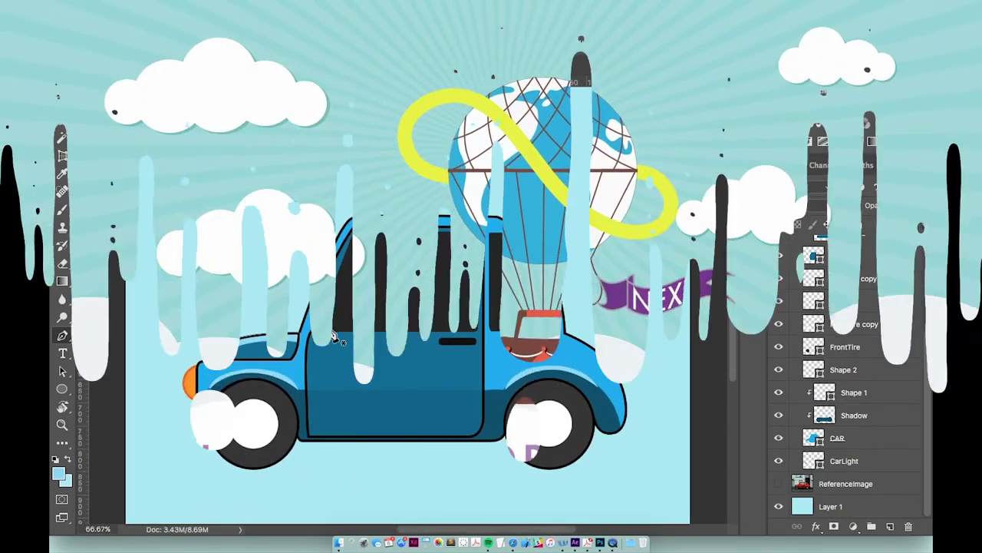